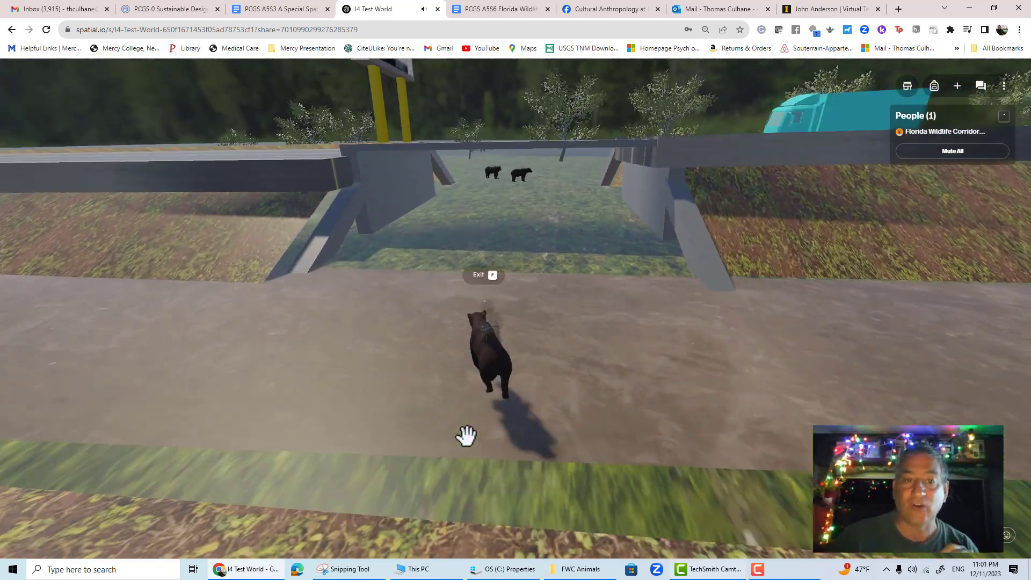
- Walk the avatar forward under the overpass and turn to follow the bears into the field
{"action": "key", "text": "w"}
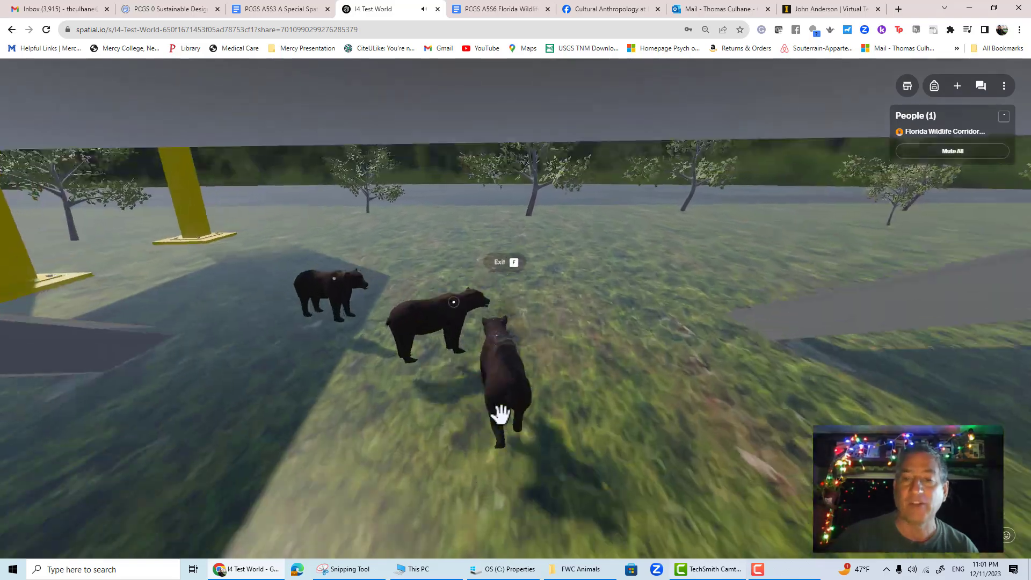
{"action": "left_click_drag", "start_coordinate": [500, 413], "coordinate": [432, 411]}
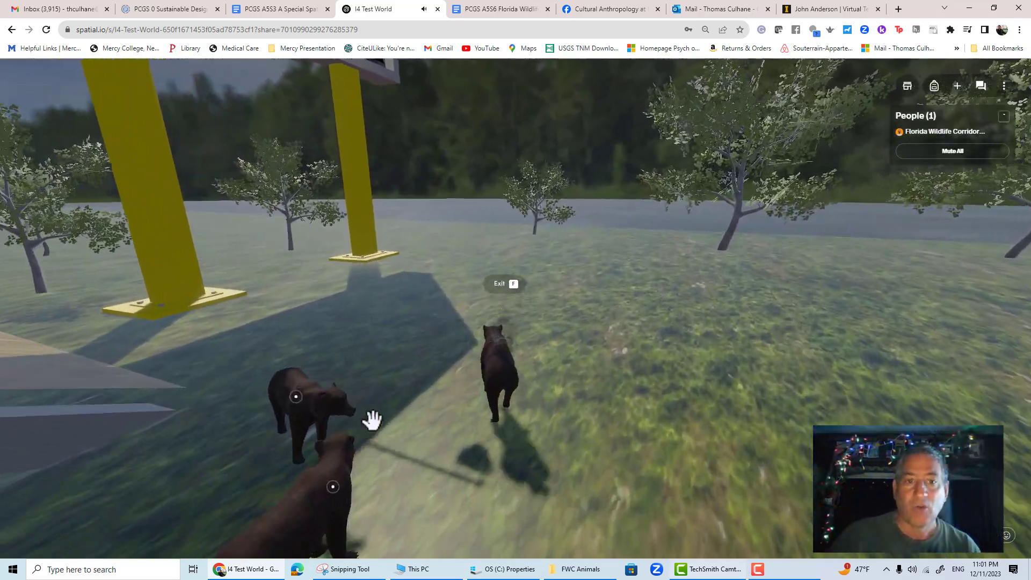
{"action": "key", "text": "w"}
{"action": "left_click_drag", "start_coordinate": [564, 421], "coordinate": [1, 368]}
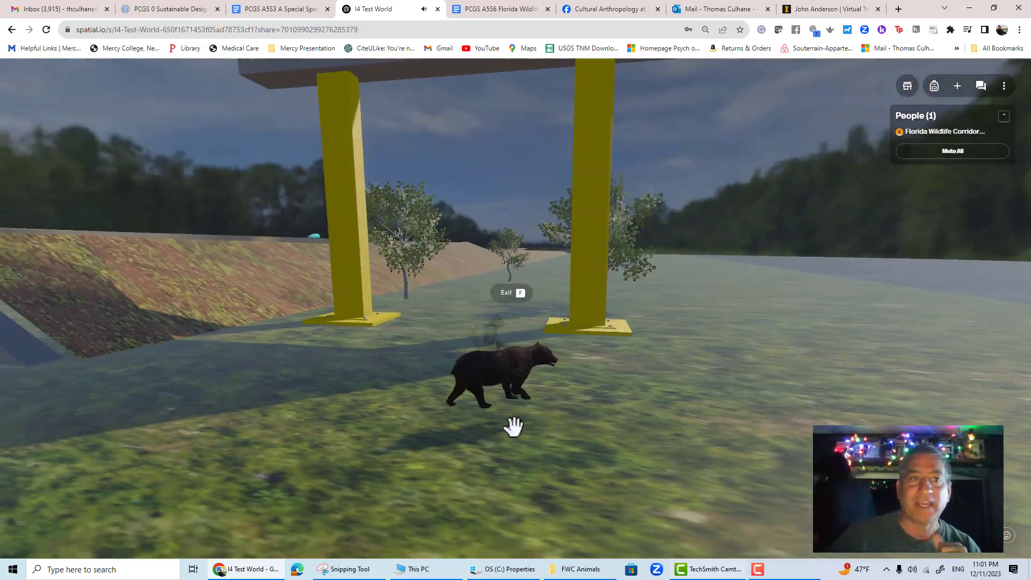
{"action": "left_click_drag", "start_coordinate": [513, 426], "coordinate": [201, 338]}
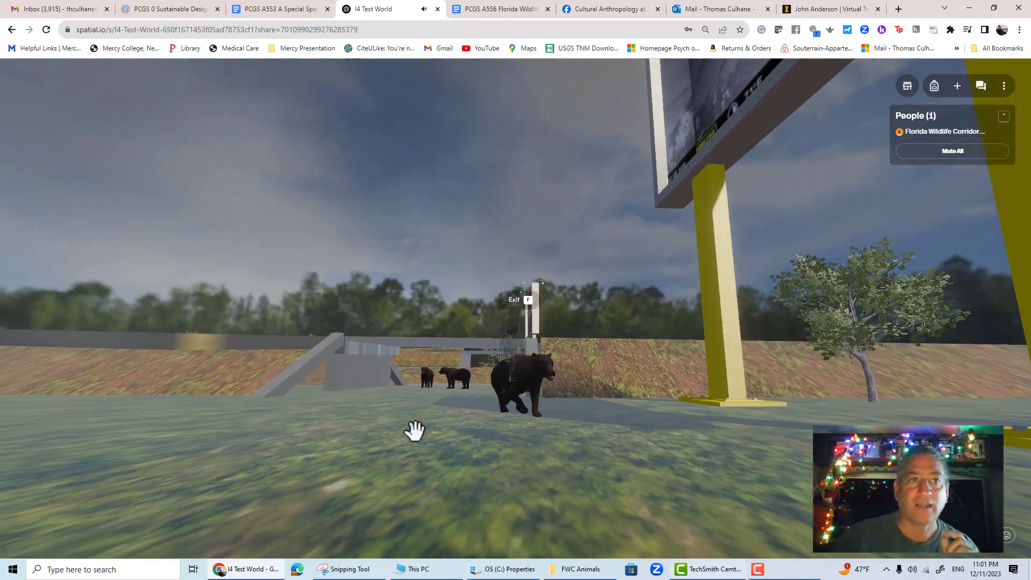
- Walk toward the bears at the underpass and trigger the Guide the Bear to a Safe Location interaction
{"action": "key", "text": "w"}
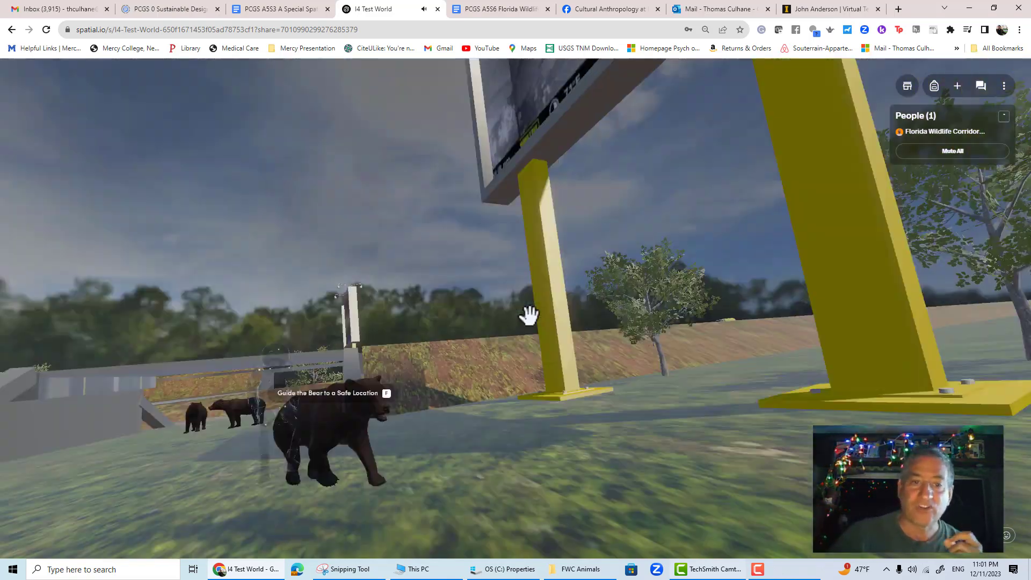
{"action": "left_click_drag", "start_coordinate": [361, 357], "coordinate": [308, 447]}
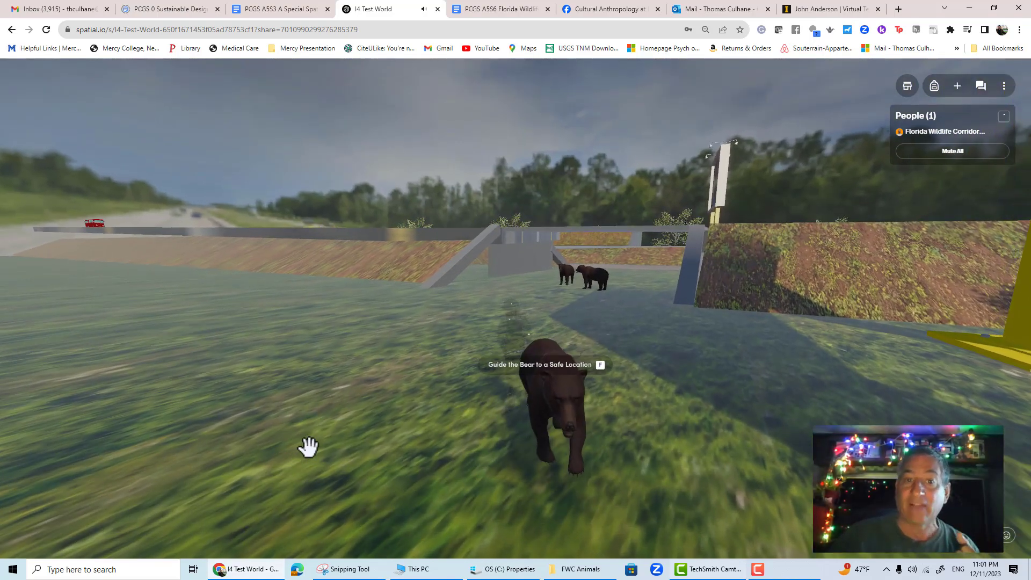
{"action": "key", "text": "w"}
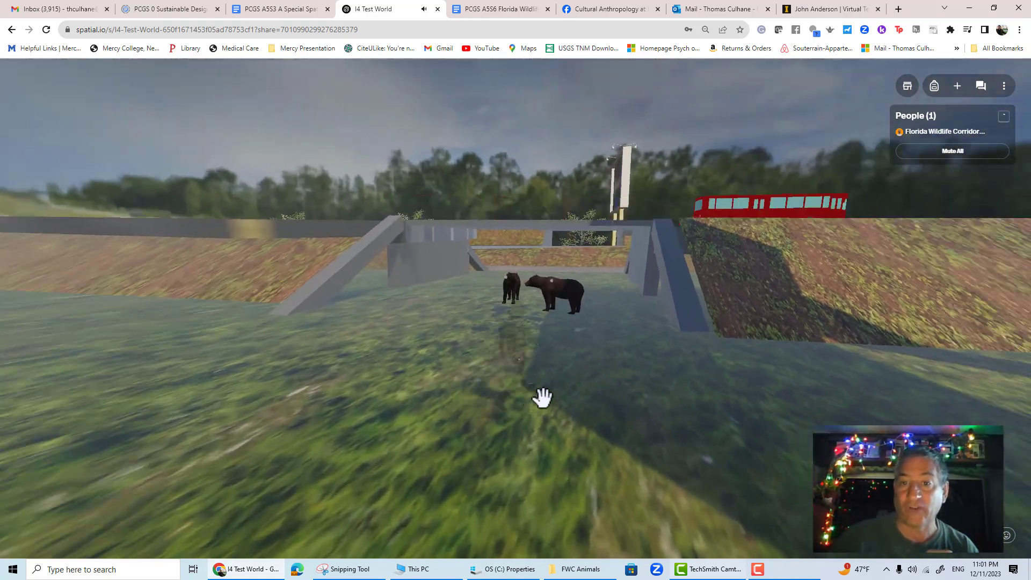
{"action": "key", "text": "w"}
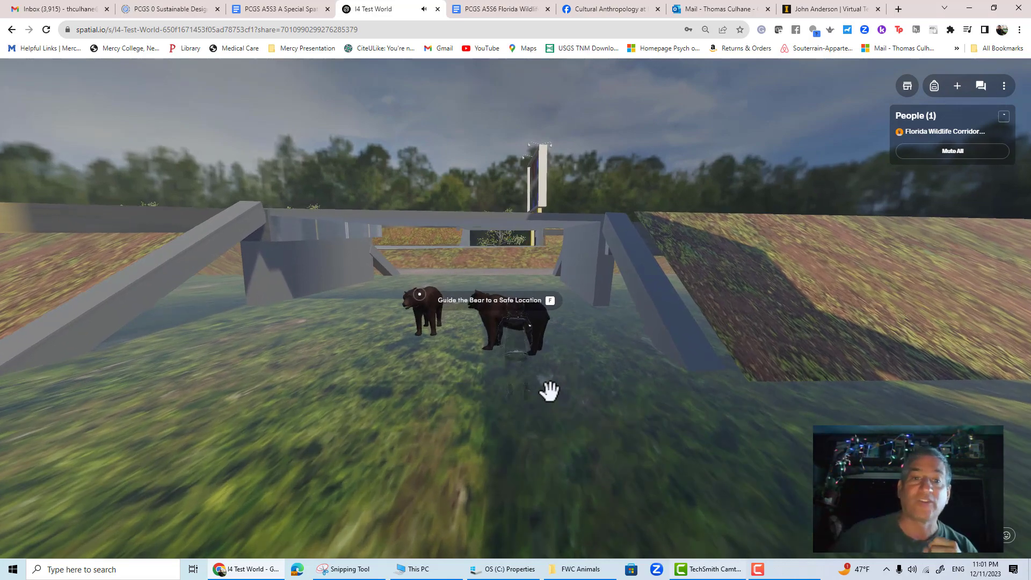
{"action": "key", "text": "f"}
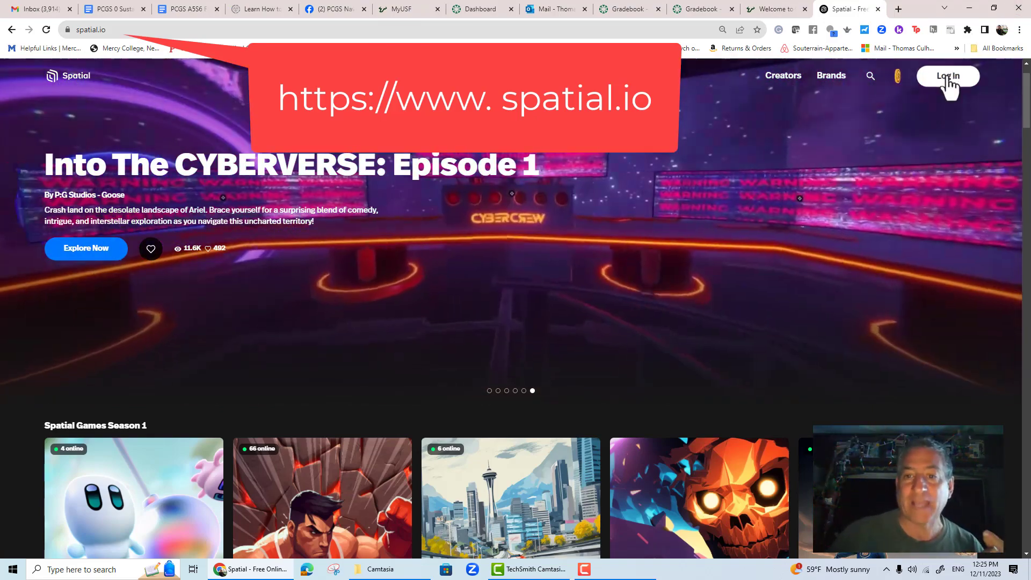
- Log in to Spatial using a Google account chosen from the account list
{"action": "left_click", "coordinate": [950, 78]}
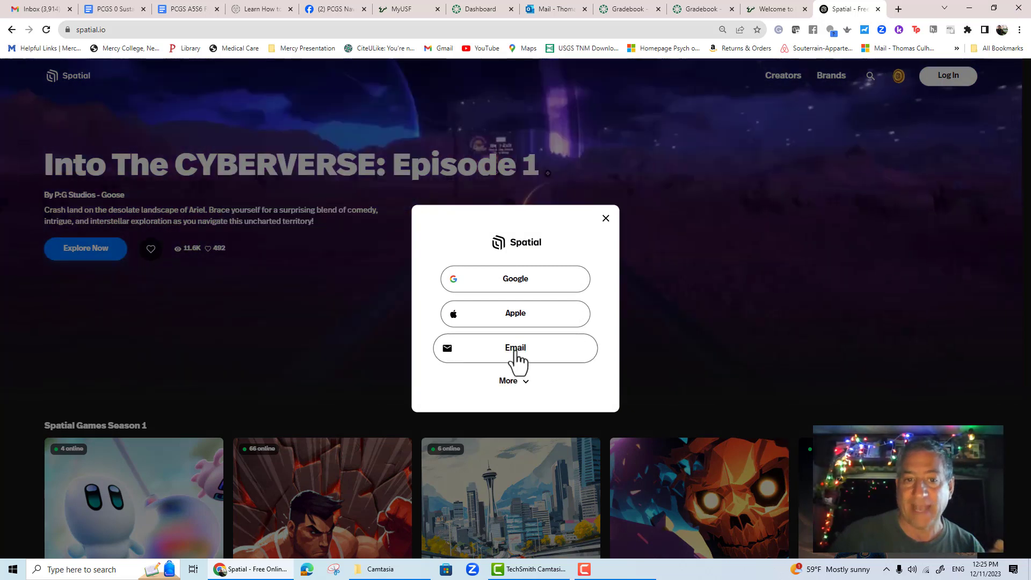
{"action": "left_click", "coordinate": [510, 285]}
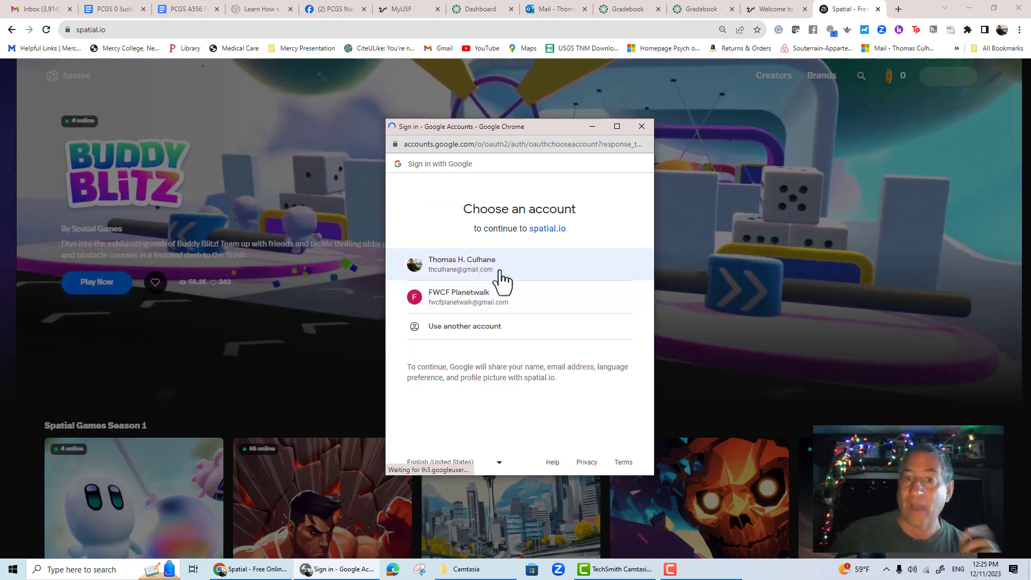
{"action": "left_click", "coordinate": [505, 271]}
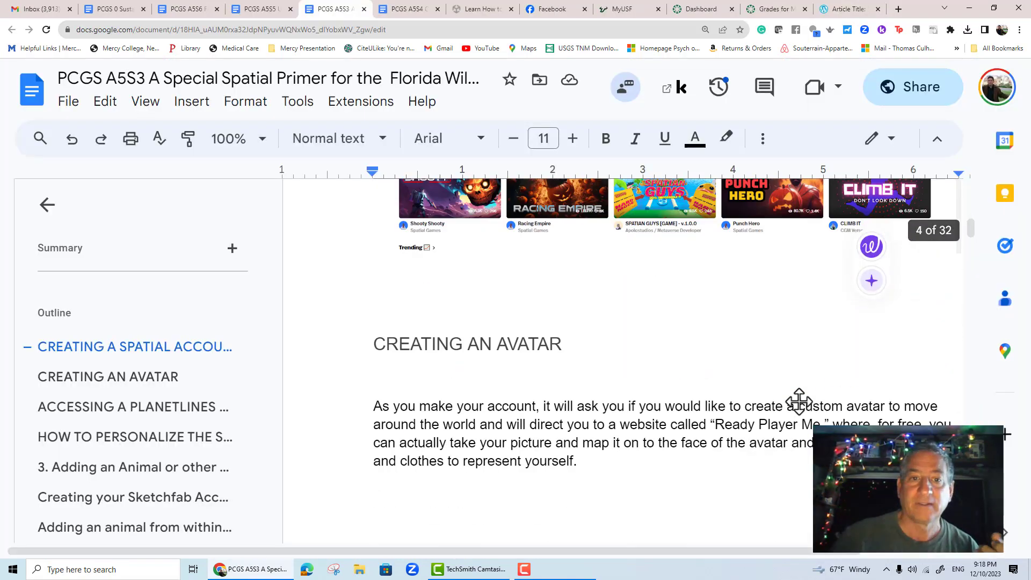
- Scroll through the primer document's Creating an Avatar section
{"action": "scroll", "coordinate": [799, 402], "scroll_direction": "down", "scroll_amount": 3}
{"action": "scroll", "coordinate": [799, 402], "scroll_direction": "up", "scroll_amount": 2}
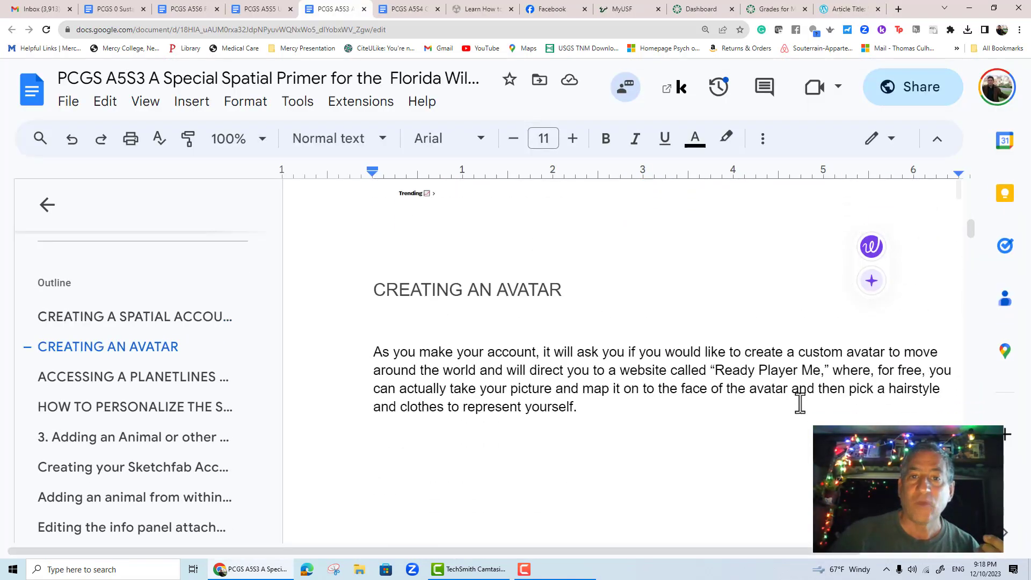
{"action": "scroll", "coordinate": [800, 401], "scroll_direction": "down", "scroll_amount": 1}
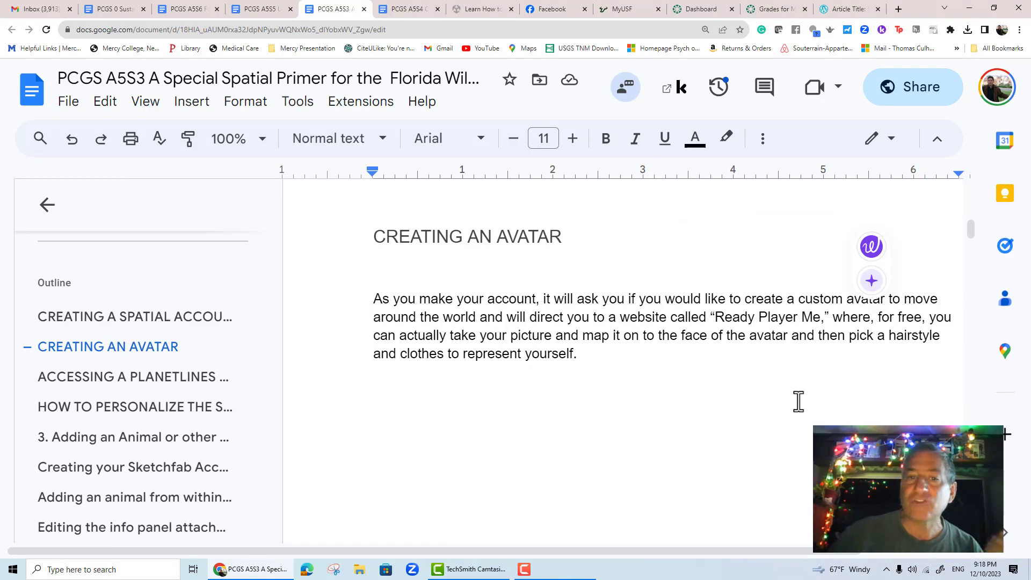
{"action": "scroll", "coordinate": [797, 402], "scroll_direction": "down", "scroll_amount": 1}
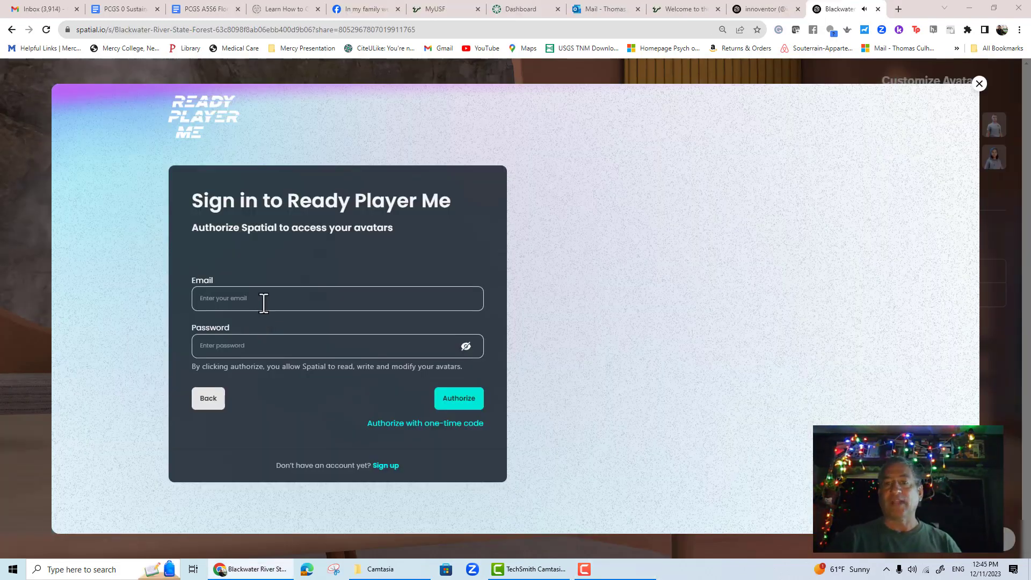
- Sign in to Ready Player Me with the account e-mail and password and authorize Spatial
{"action": "left_click", "coordinate": [262, 299]}
{"action": "left_click", "coordinate": [292, 327]}
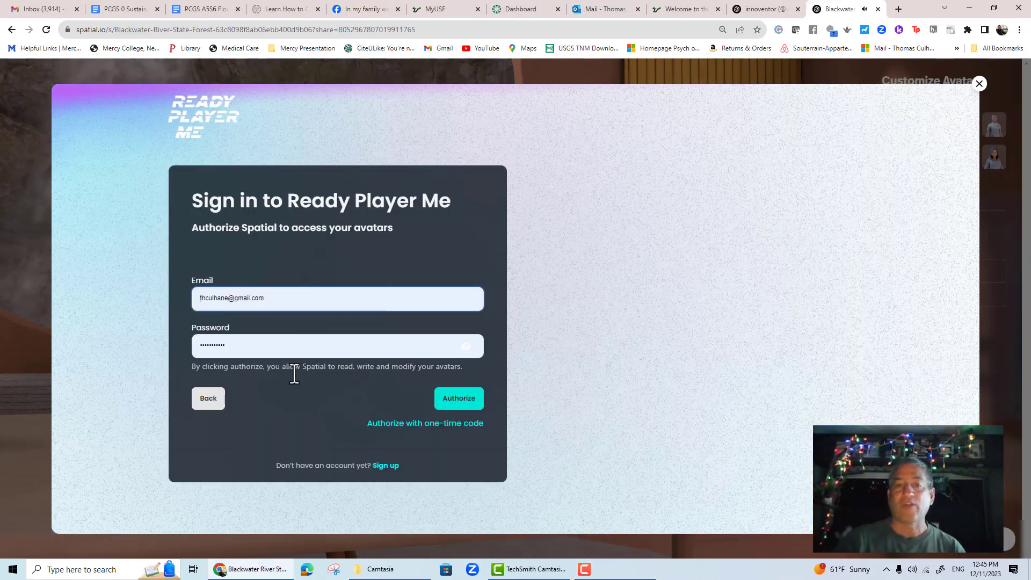
{"action": "left_click", "coordinate": [458, 399]}
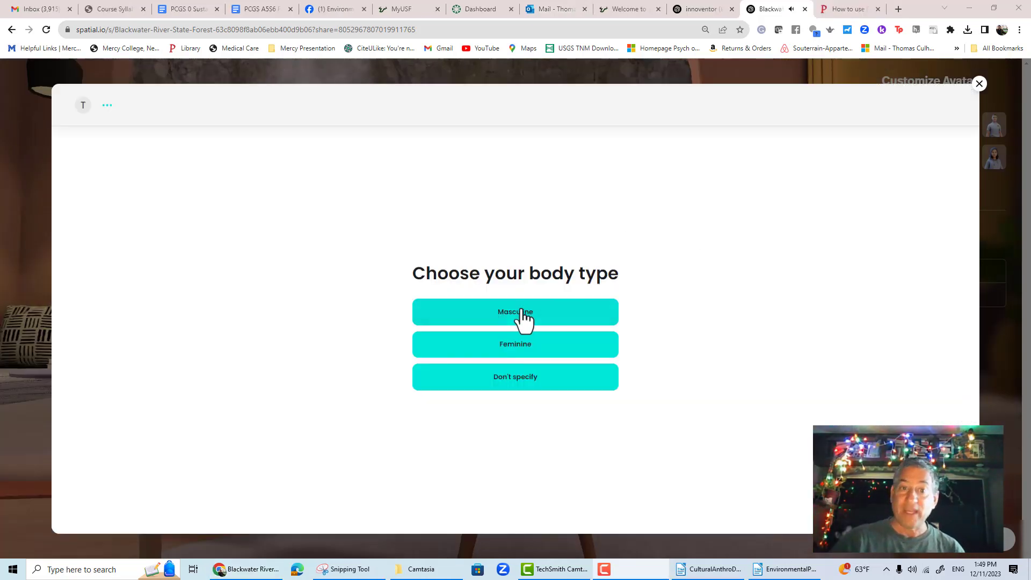
- Take a selfie photo for the avatar and accept it
{"action": "left_click", "coordinate": [524, 318]}
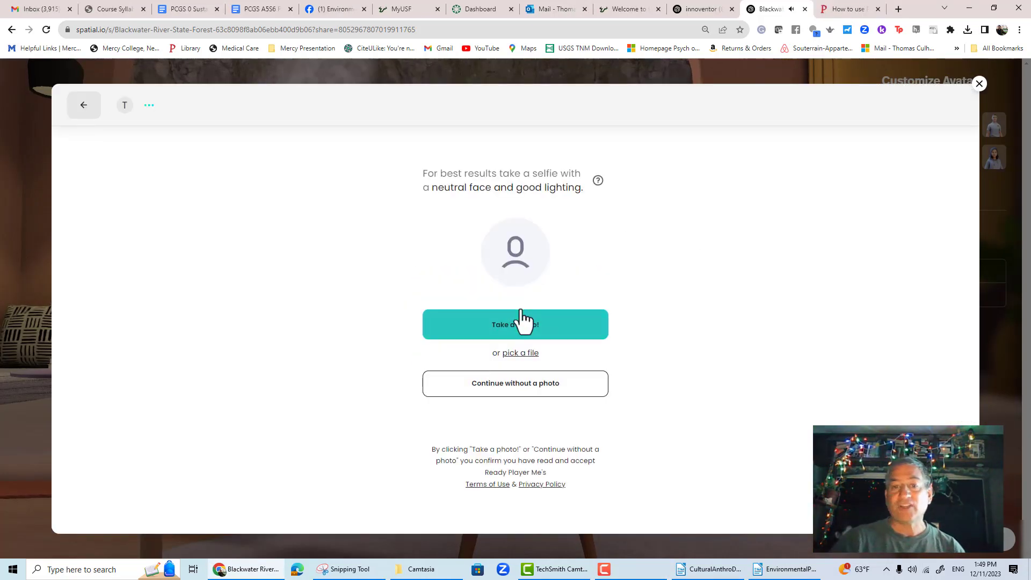
{"action": "left_click", "coordinate": [530, 335]}
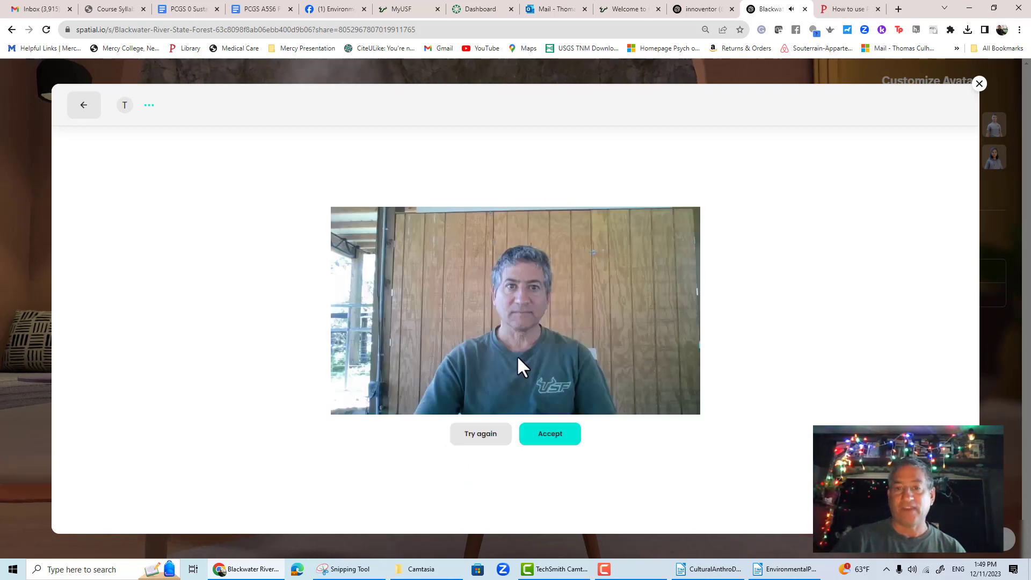
{"action": "left_click", "coordinate": [551, 438]}
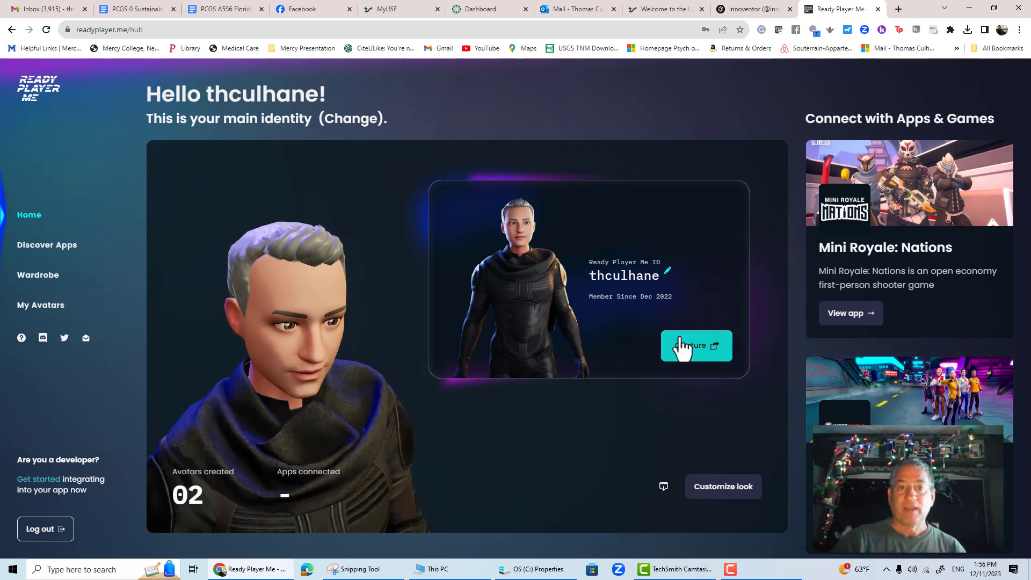
- Open the Ready Player Me ID for editing and select Capture on the avatar card
{"action": "left_click", "coordinate": [668, 273]}
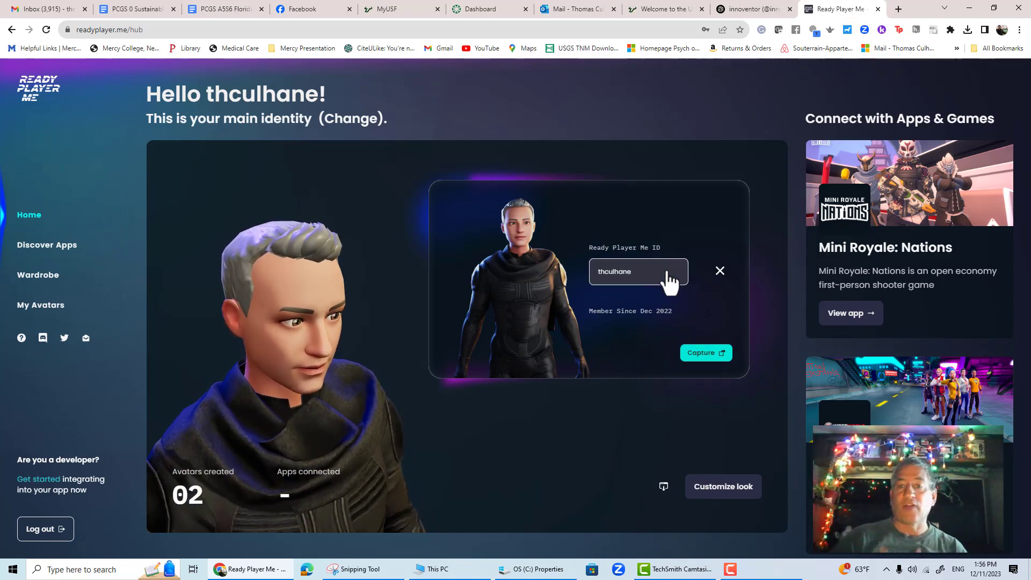
{"action": "left_click", "coordinate": [690, 354]}
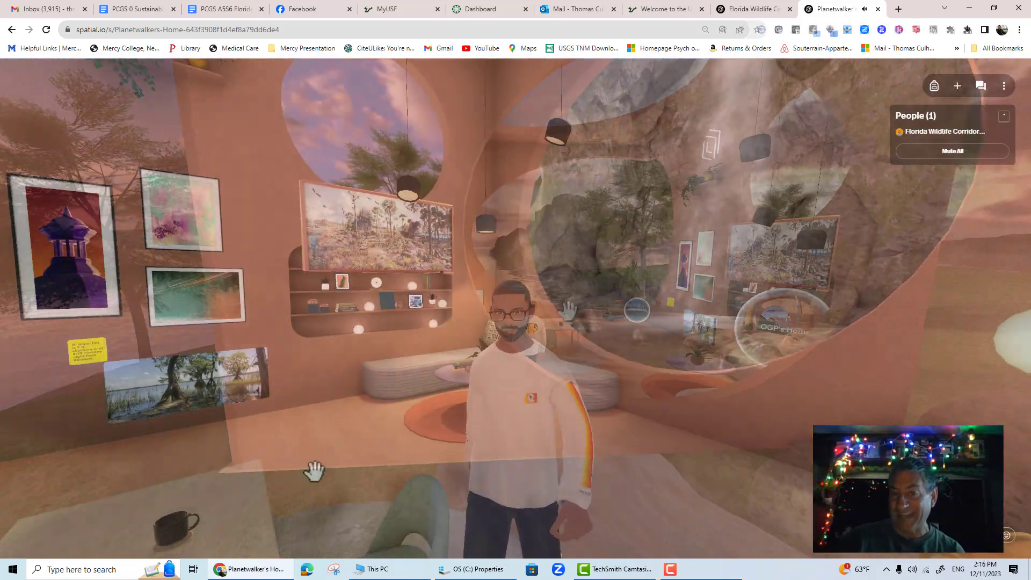
- Turn around in Planetwalker's Home, review the Host Tools permission settings from the space menu, and close them
{"action": "key", "text": "Left"}
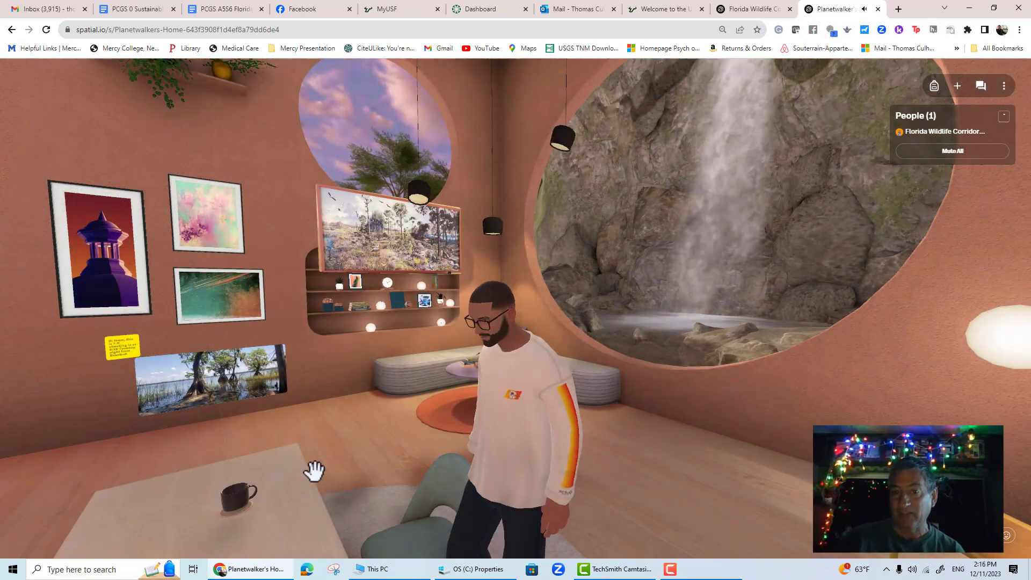
{"action": "key", "text": "Down"}
{"action": "key", "text": "Down"}
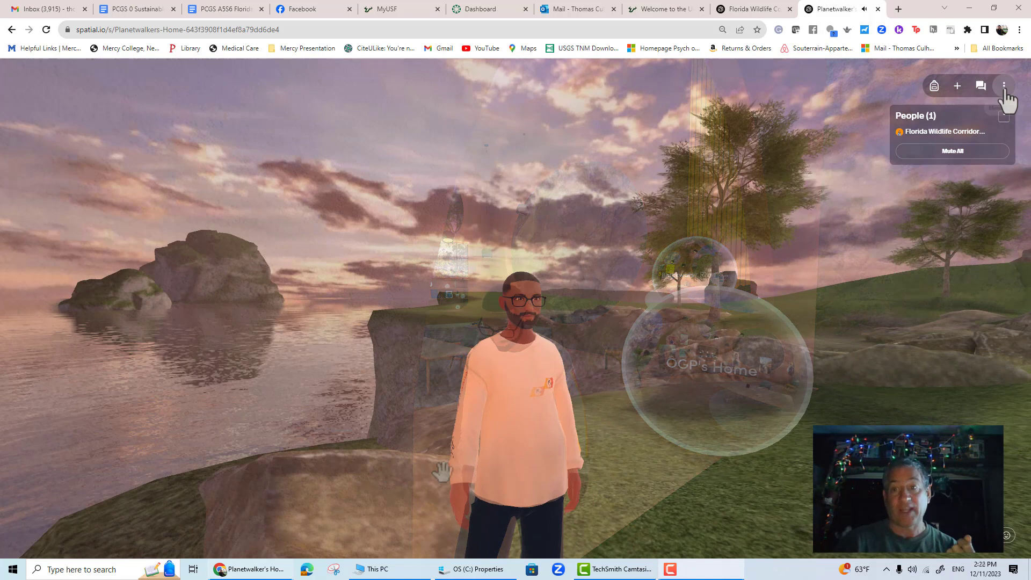
{"action": "left_click", "coordinate": [1003, 86]}
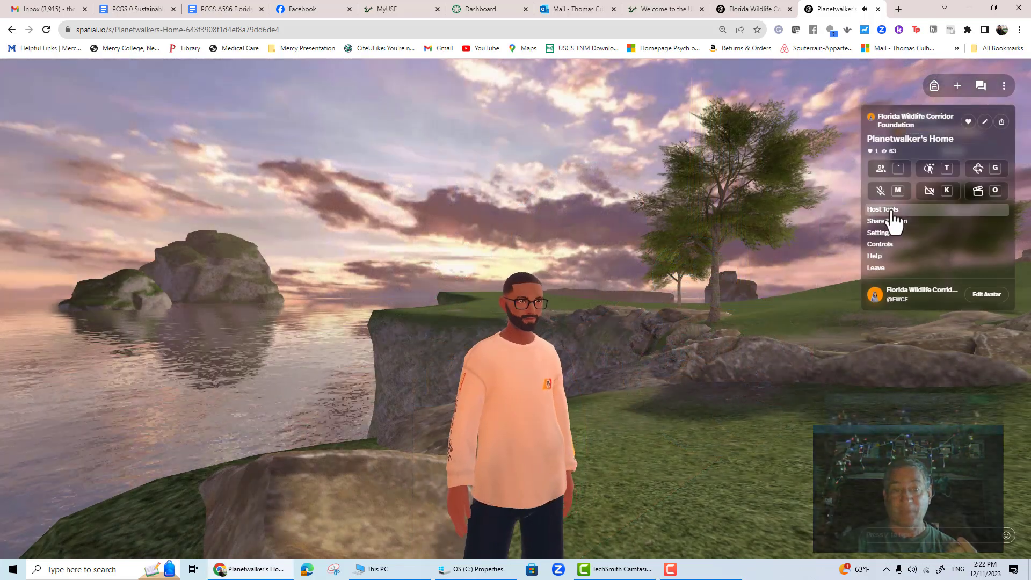
{"action": "left_click", "coordinate": [893, 221]}
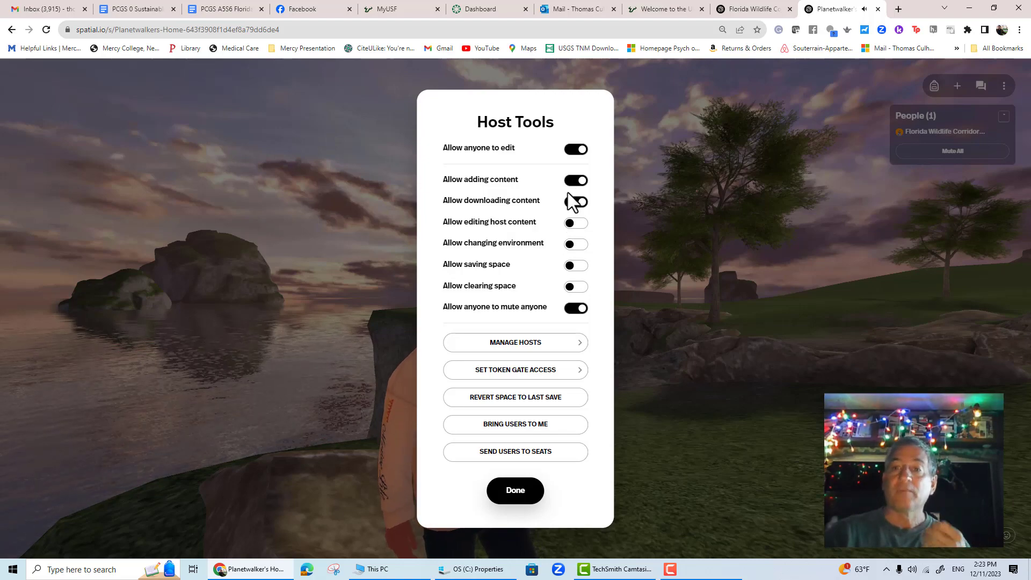
{"action": "left_click", "coordinate": [524, 491]}
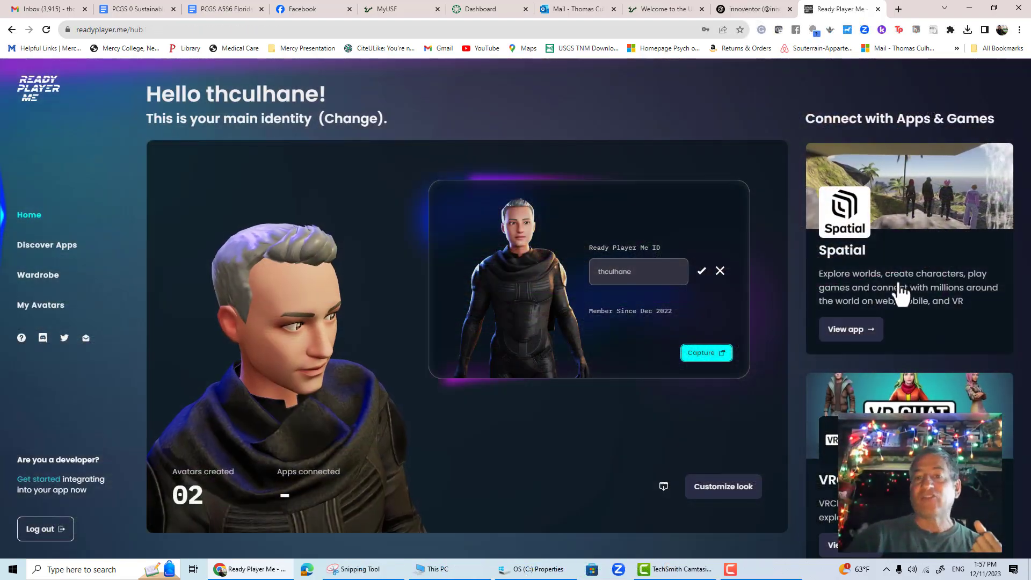
- Connect a Ready Player Me avatar to Spatial by choosing the dark-shirt avatar, then orbit the view in the space
{"action": "scroll", "coordinate": [927, 300], "scroll_direction": "up", "scroll_amount": 1}
{"action": "left_click", "coordinate": [862, 385]}
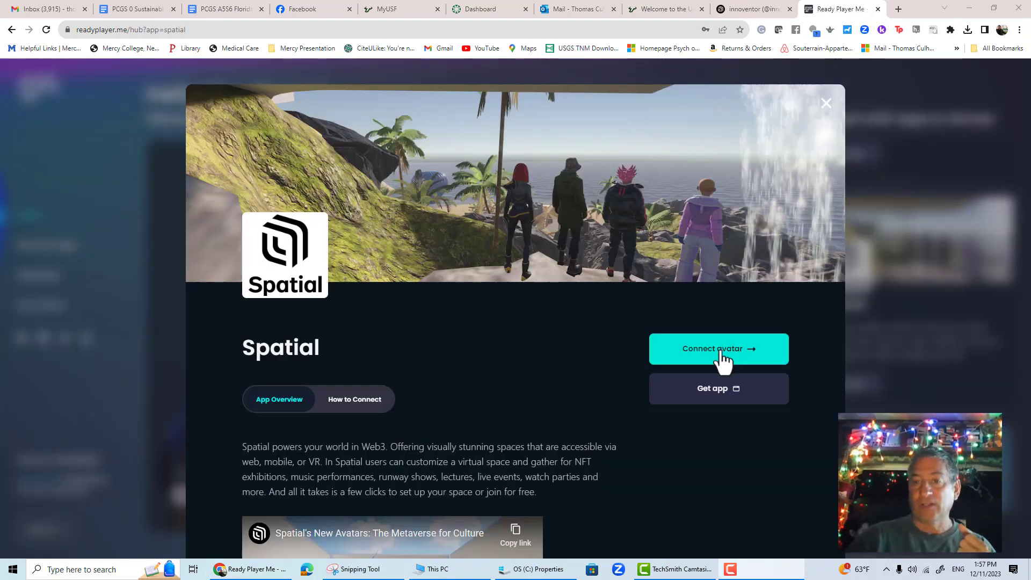
{"action": "left_click", "coordinate": [740, 355]}
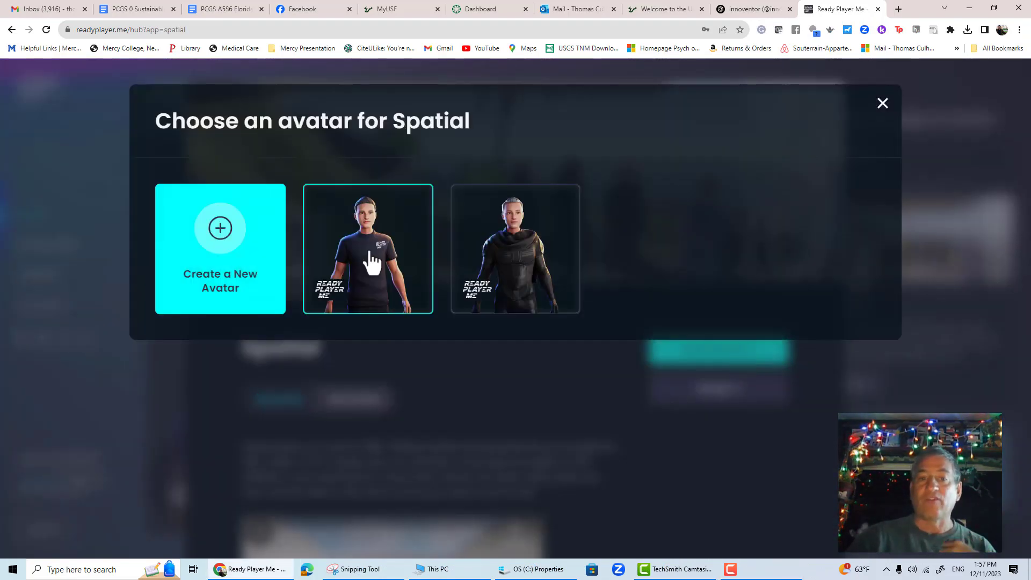
{"action": "left_click", "coordinate": [370, 263]}
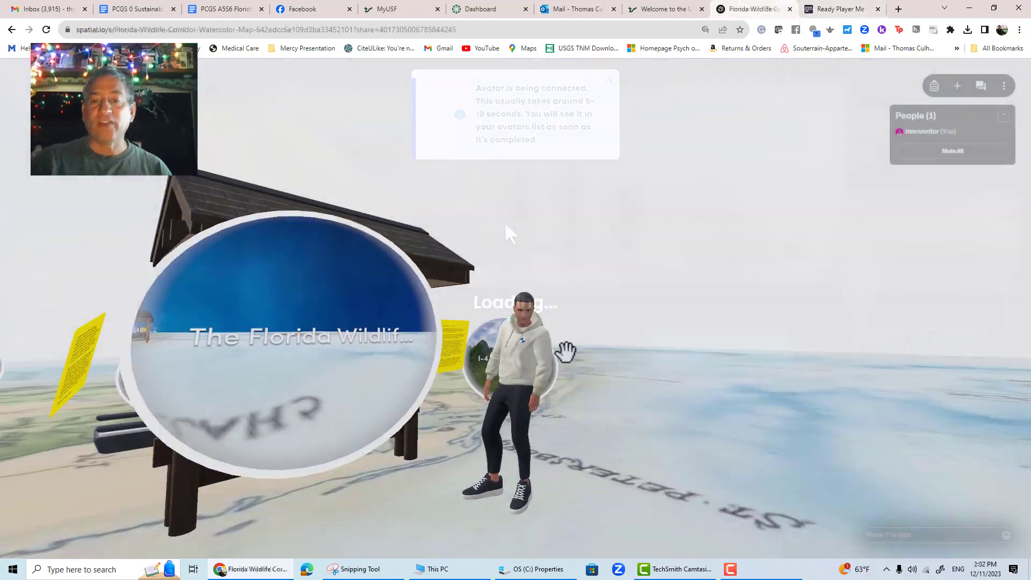
{"action": "left_click_drag", "start_coordinate": [565, 351], "coordinate": [116, 532]}
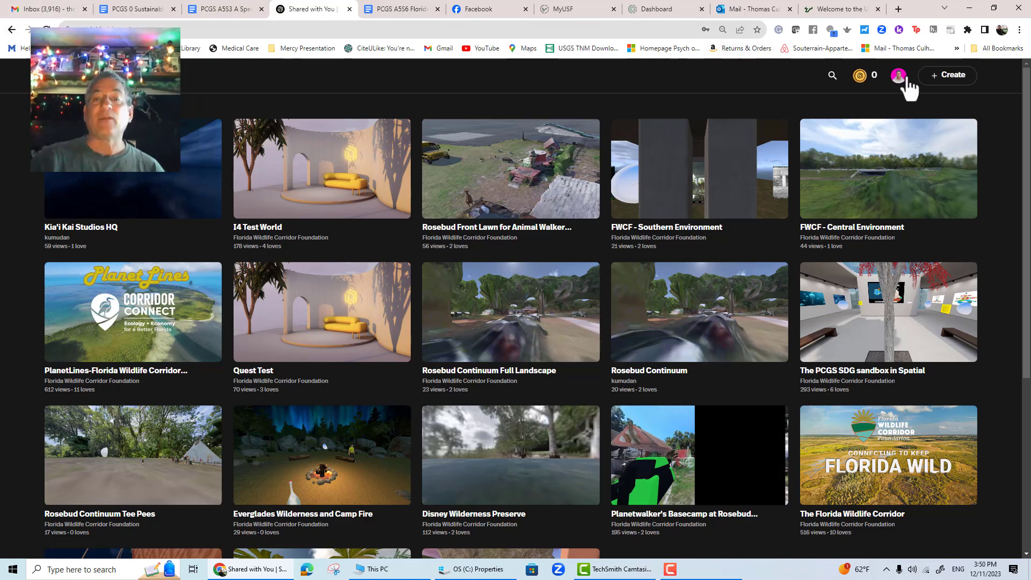
- Open the account's profile page from the avatar menu
{"action": "left_click", "coordinate": [899, 77]}
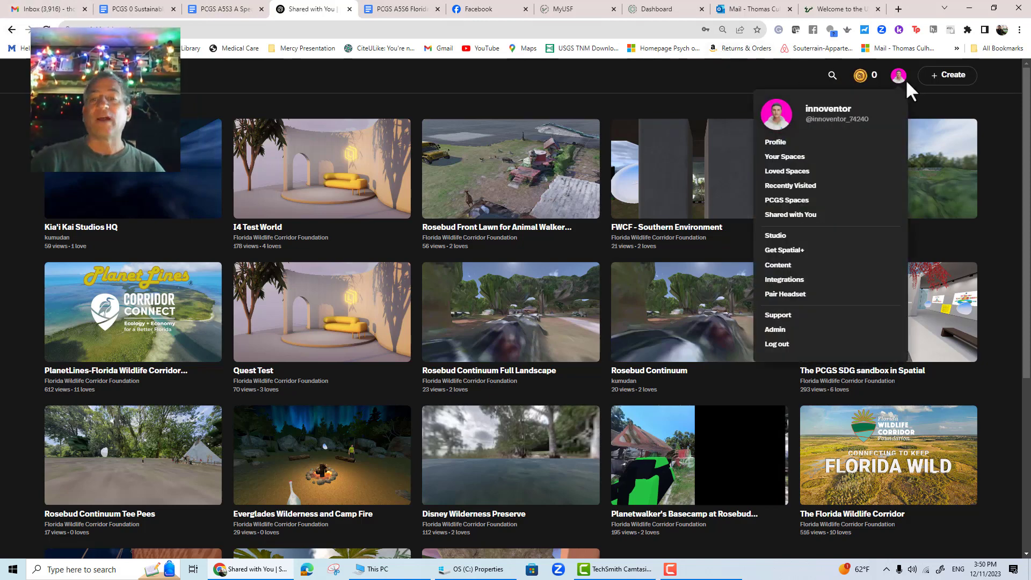
{"action": "left_click", "coordinate": [773, 142]}
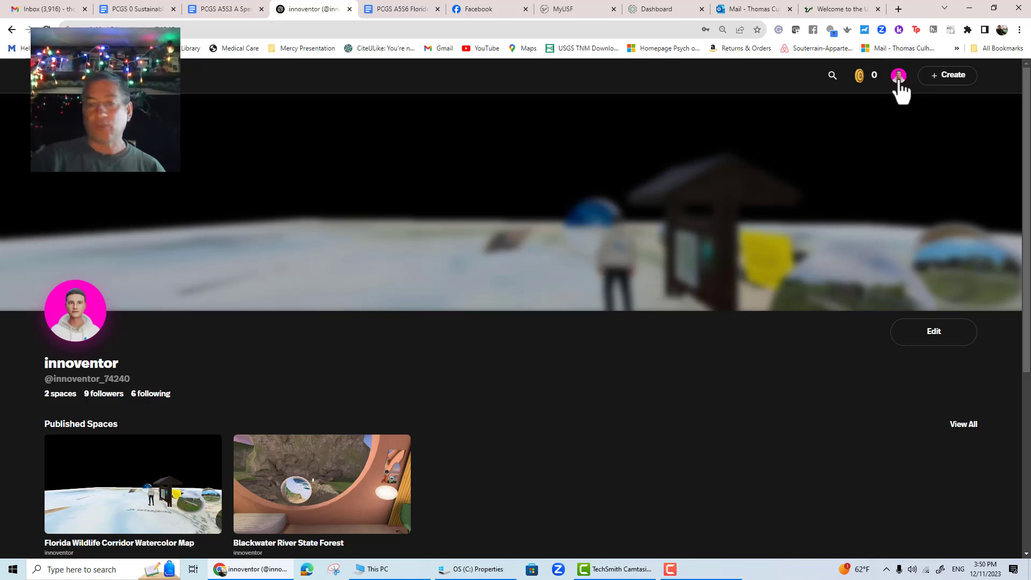
- Open the Shared with You spaces list and scroll through it
{"action": "left_click", "coordinate": [898, 77]}
{"action": "left_click", "coordinate": [794, 214]}
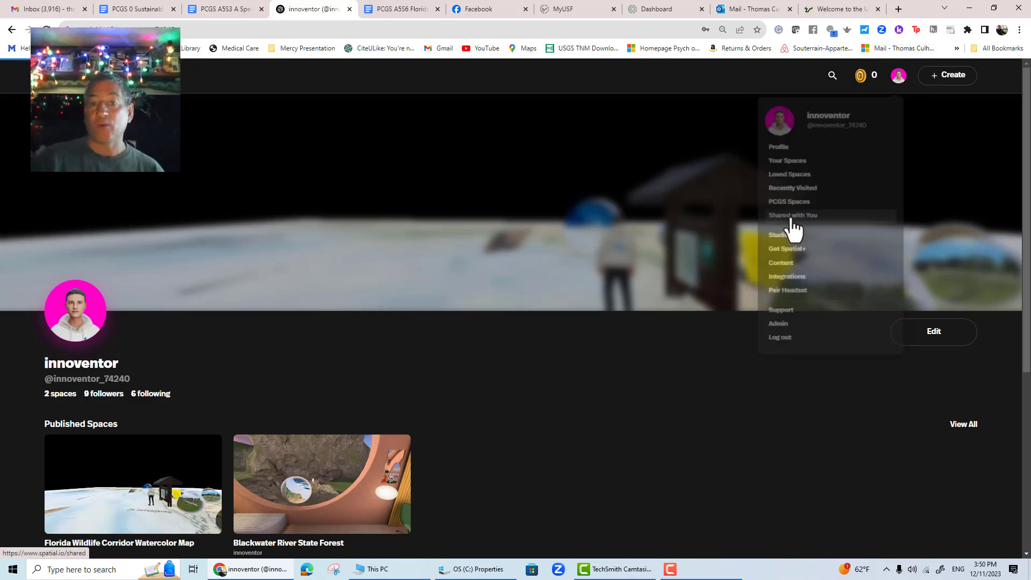
{"action": "scroll", "coordinate": [794, 225], "scroll_direction": "down", "scroll_amount": 5}
{"action": "mouse_move", "coordinate": [860, 333]}
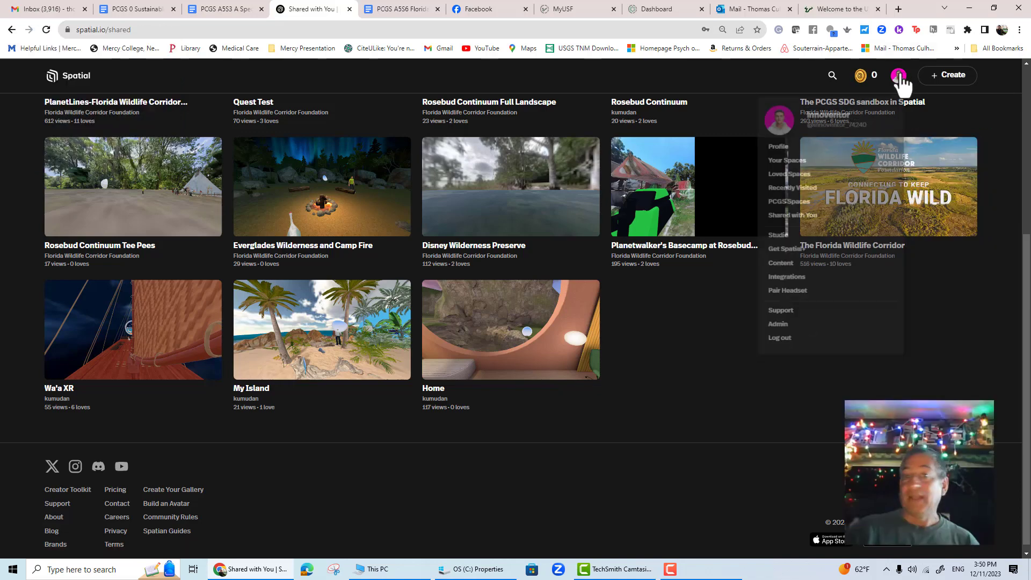
- Open the Loved Spaces list from the avatar menu
{"action": "left_click", "coordinate": [898, 76]}
{"action": "left_click", "coordinate": [804, 173]}
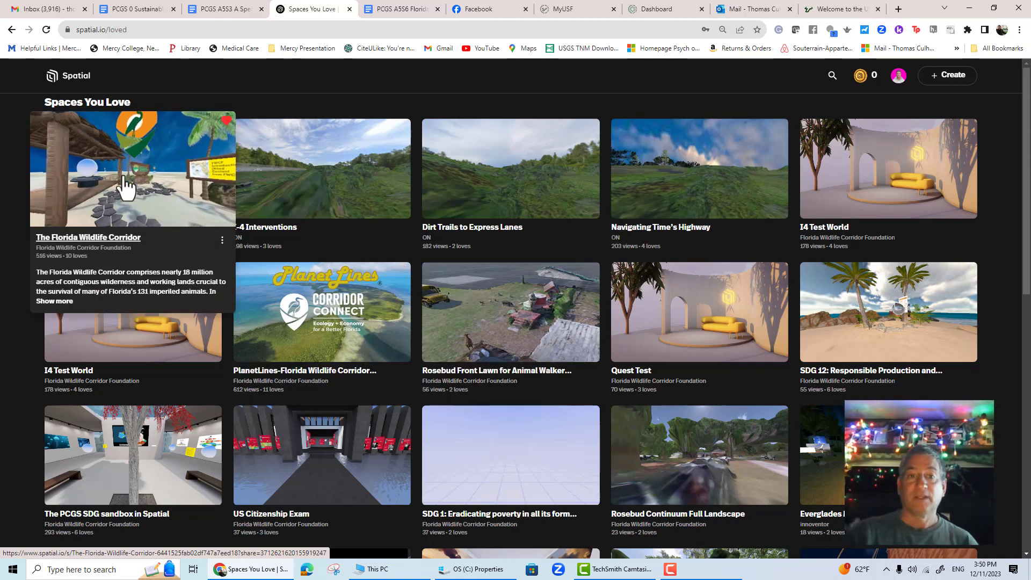
- Enter The Florida Wildlife Corridor space and walk the avatar around the hut and signboard
{"action": "left_click", "coordinate": [118, 238]}
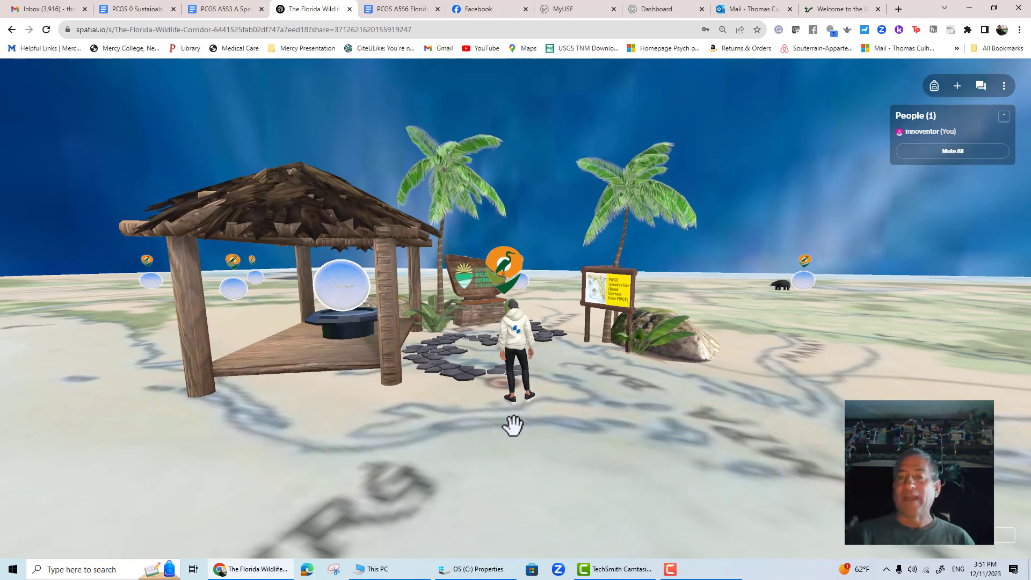
{"action": "key", "text": "w"}
{"action": "key", "text": "d"}
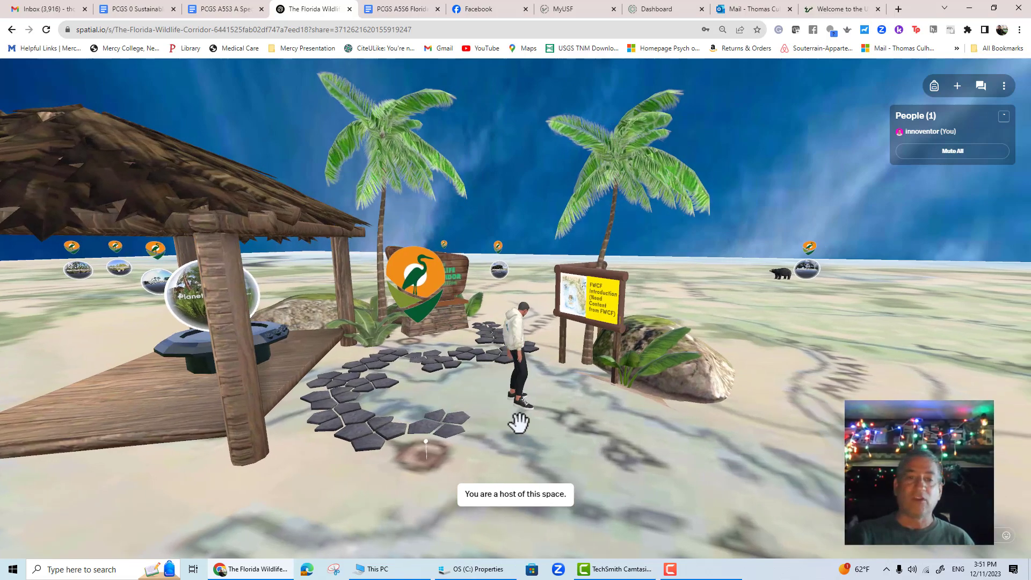
{"action": "key", "text": "w"}
{"action": "key", "text": "s"}
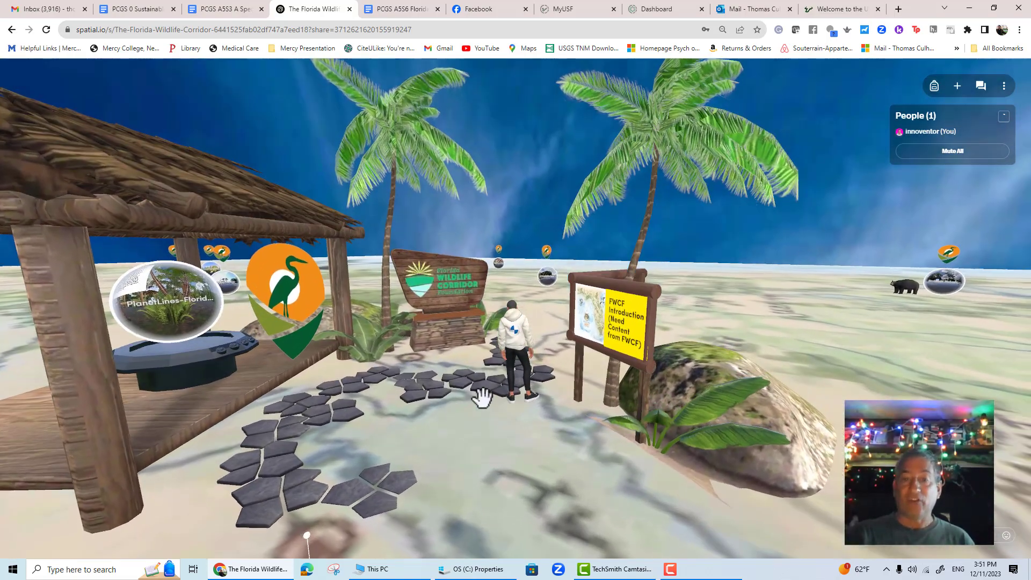
{"action": "key", "text": "a"}
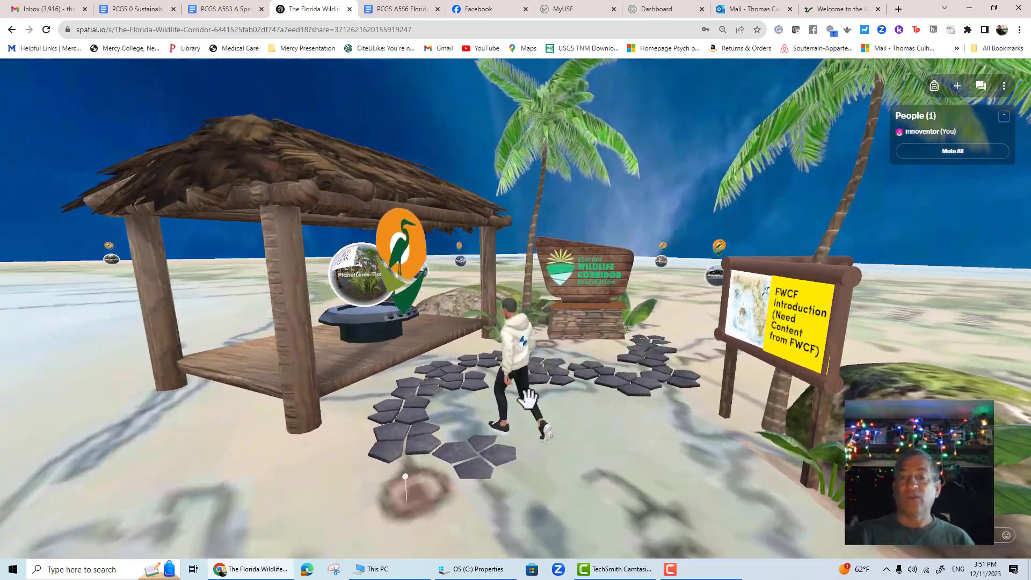
{"action": "key", "text": "w"}
{"action": "key", "text": "d"}
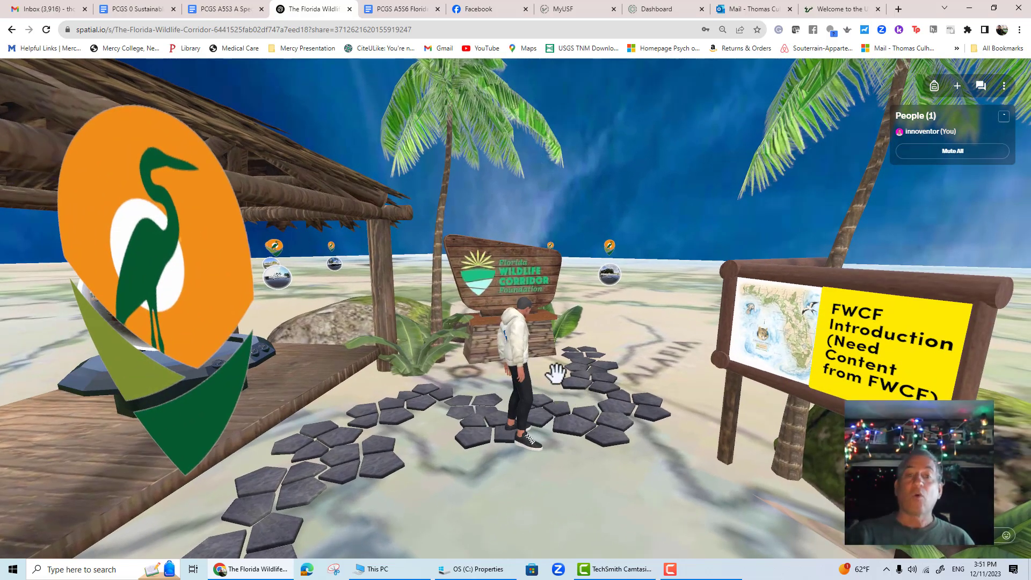
- Orbit the view and walk the avatar out across the Florida map toward the bear
{"action": "left_click_drag", "start_coordinate": [574, 350], "coordinate": [604, 562]}
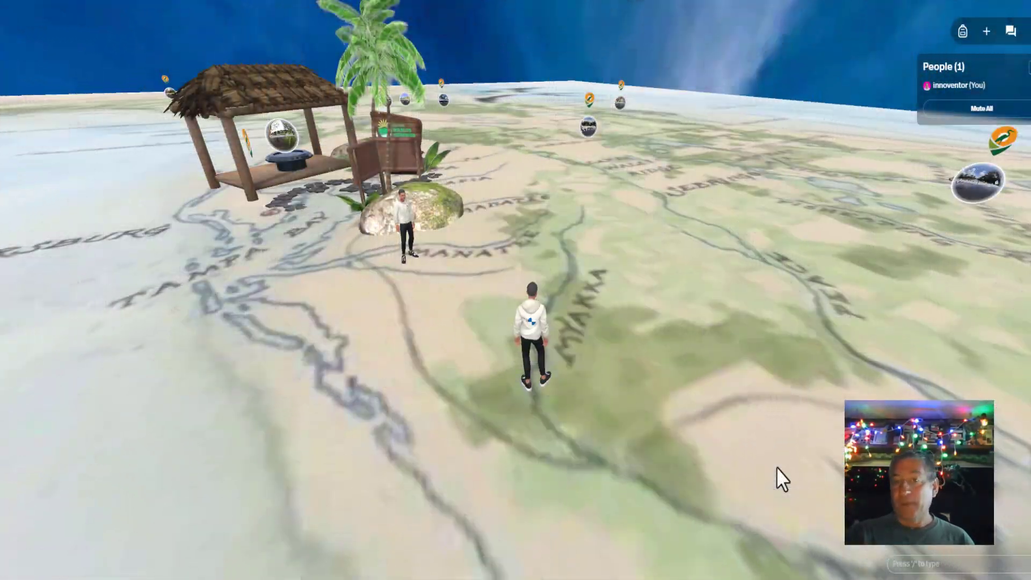
{"action": "left_click_drag", "start_coordinate": [776, 467], "coordinate": [494, 361]}
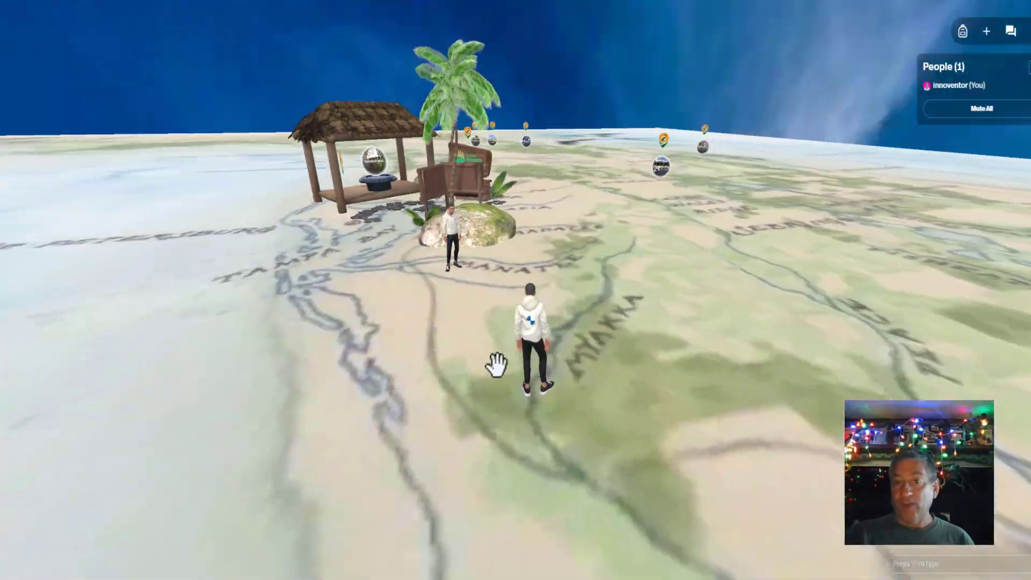
{"action": "key", "text": "w"}
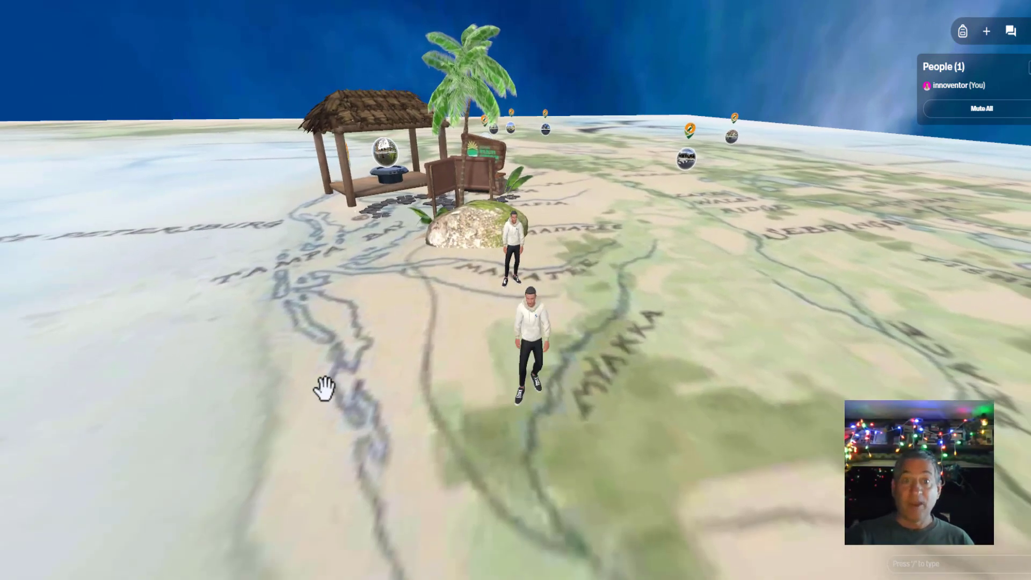
{"action": "key", "text": "Left"}
{"action": "key", "text": "Right"}
{"action": "key", "text": "Up"}
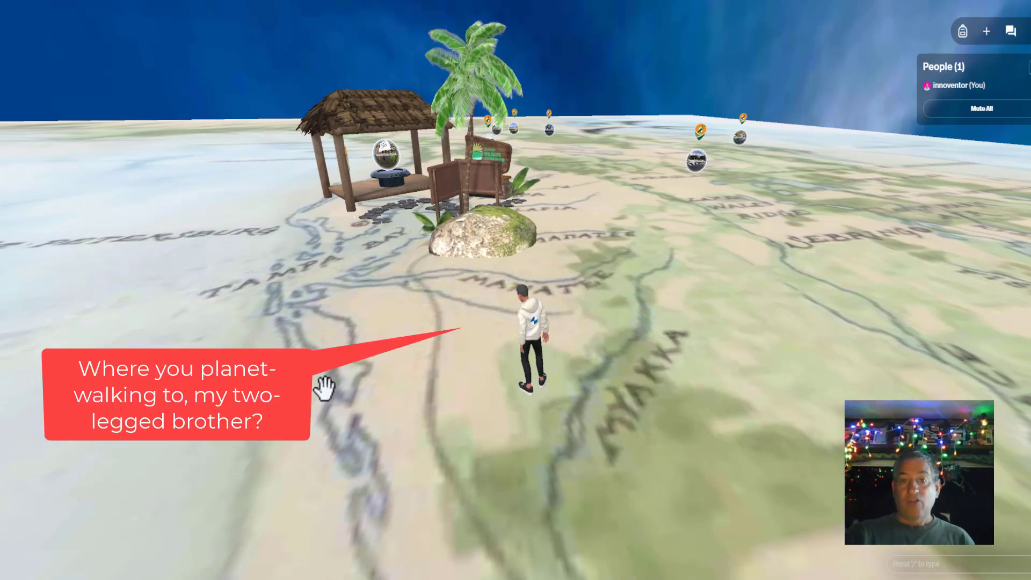
{"action": "left_click_drag", "start_coordinate": [325, 388], "coordinate": [386, 329]}
{"action": "key", "text": "w"}
{"action": "key", "text": "w"}
{"action": "key", "text": "w"}
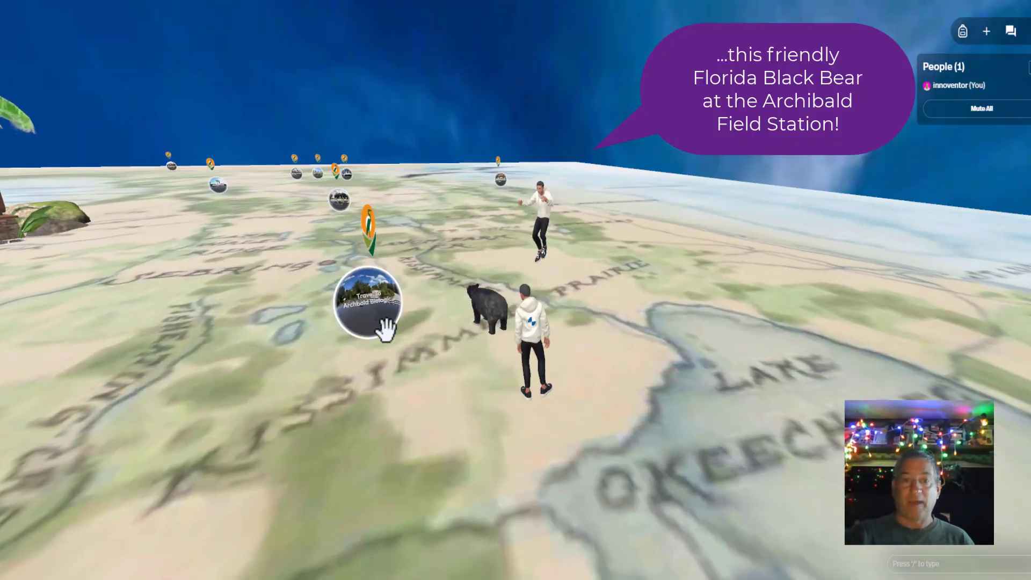
- Jump and walk the avatar to the Archbold Biological Station portal sphere, orbiting around it
{"action": "key", "text": "space"}
{"action": "key", "text": "w"}
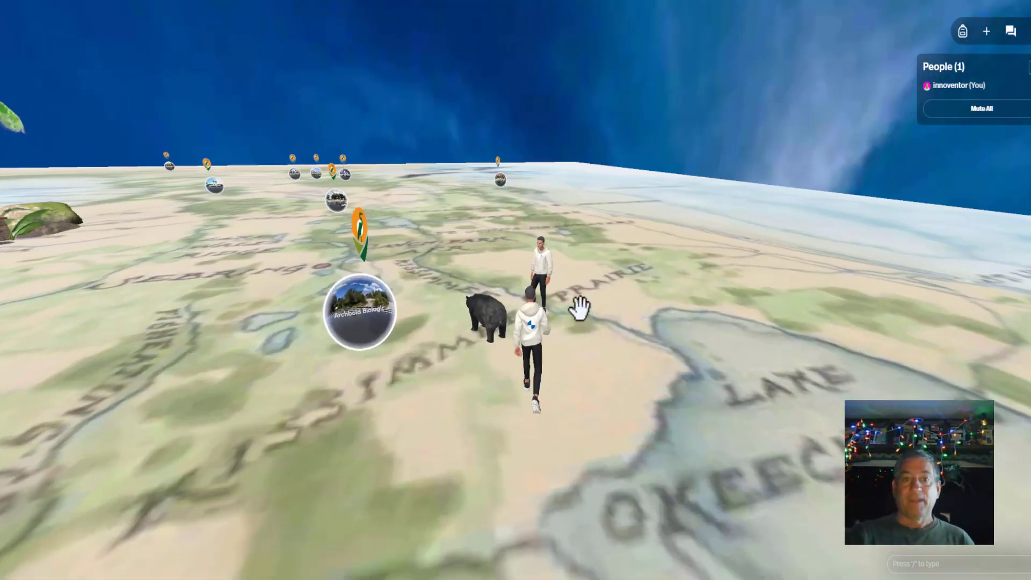
{"action": "key", "text": "a"}
{"action": "key", "text": "d"}
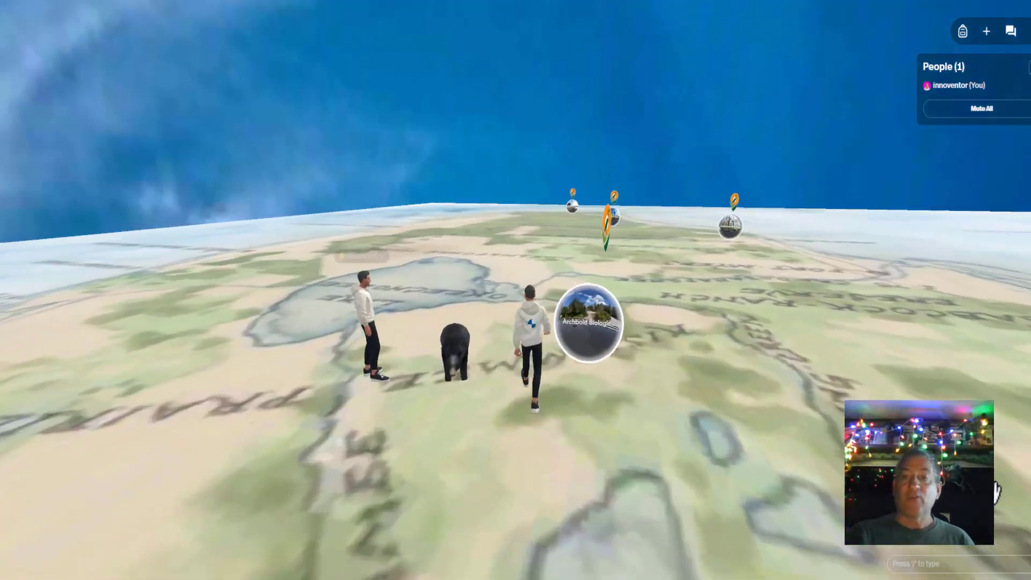
{"action": "left_click_drag", "start_coordinate": [996, 493], "coordinate": [720, 469]}
{"action": "key", "text": "s"}
{"action": "key", "text": "s"}
{"action": "left_click_drag", "start_coordinate": [826, 436], "coordinate": [746, 438]}
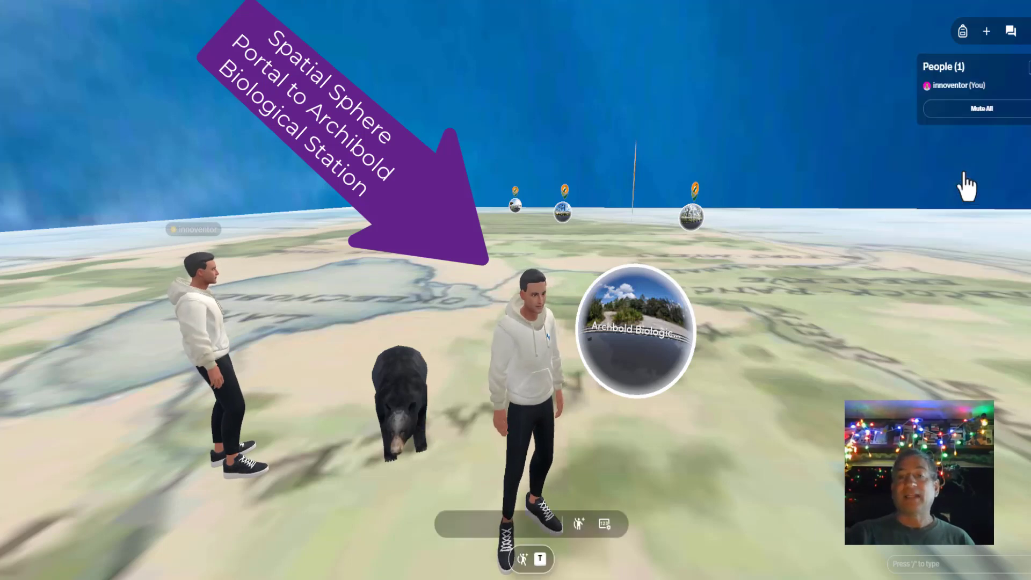
{"action": "left_click", "coordinate": [521, 524]}
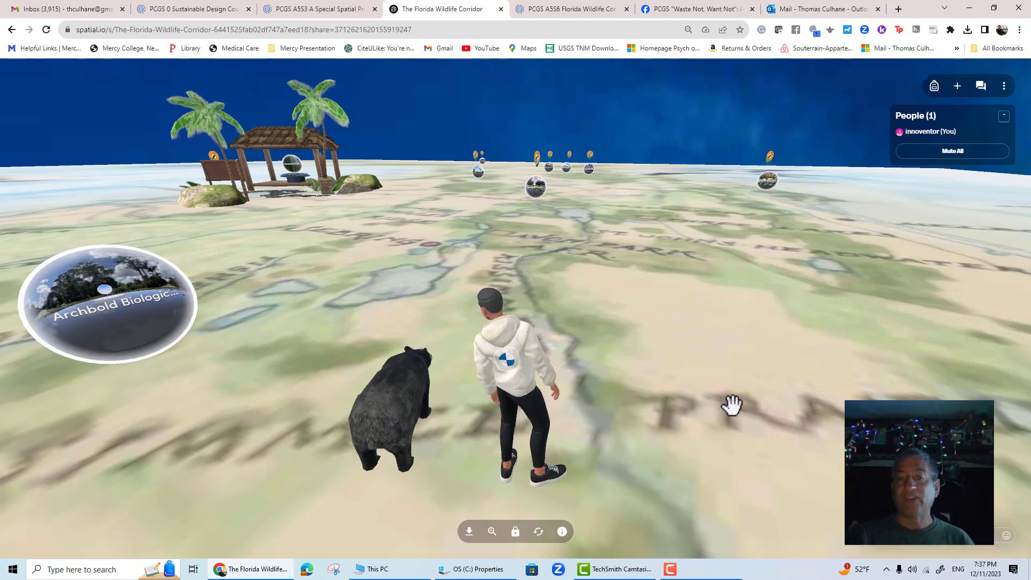
- Walk the avatar north across the map toward the Ocala National Forest portals, orbiting to look around
{"action": "key", "text": "w"}
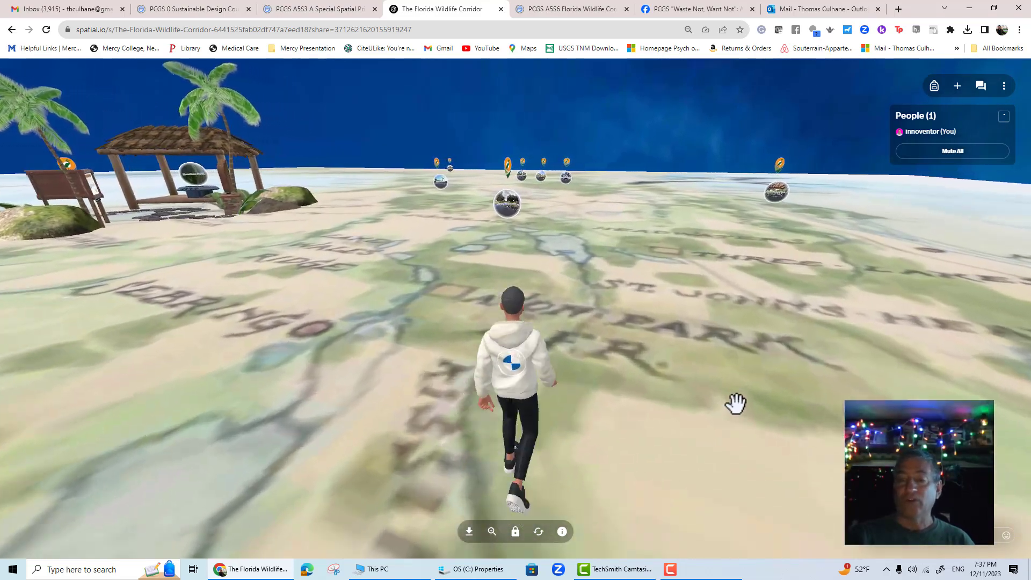
{"action": "key", "text": "w"}
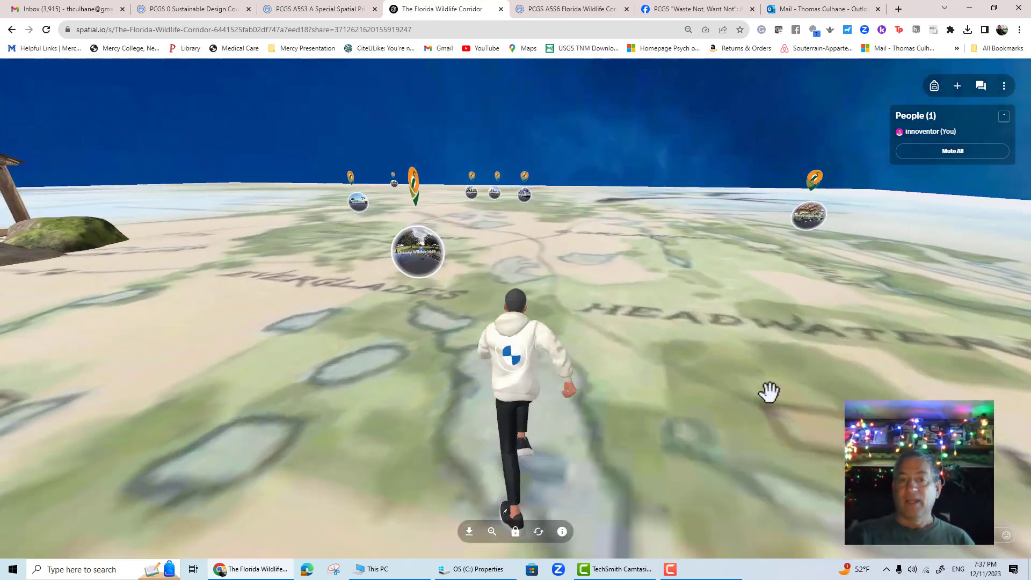
{"action": "key", "text": "w"}
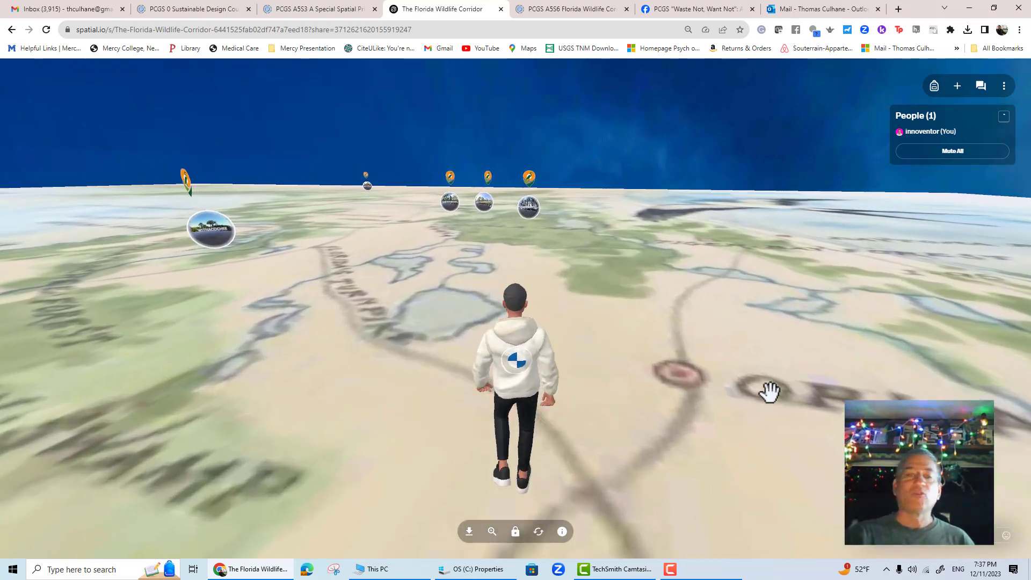
{"action": "key", "text": "w"}
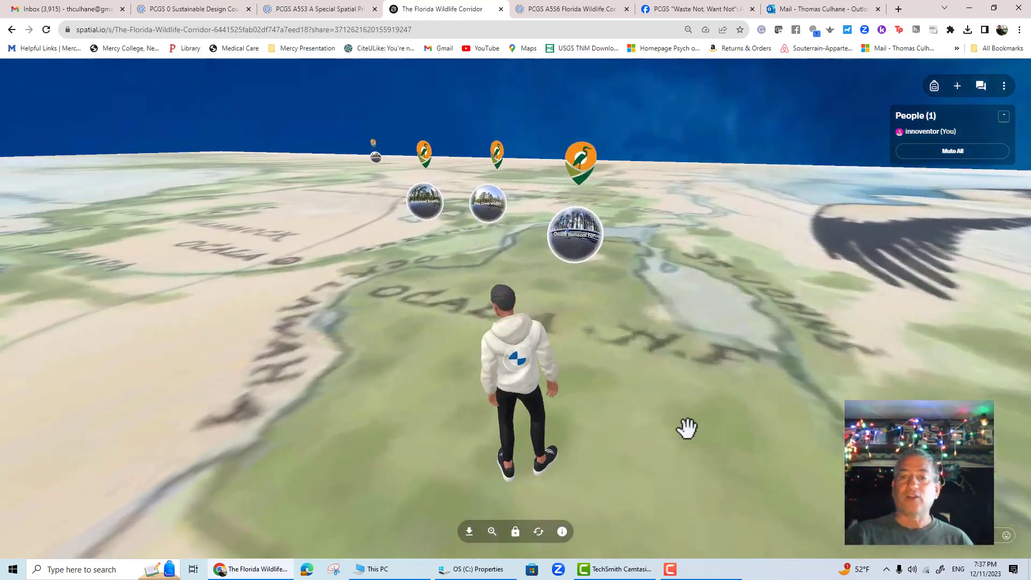
{"action": "key", "text": "w"}
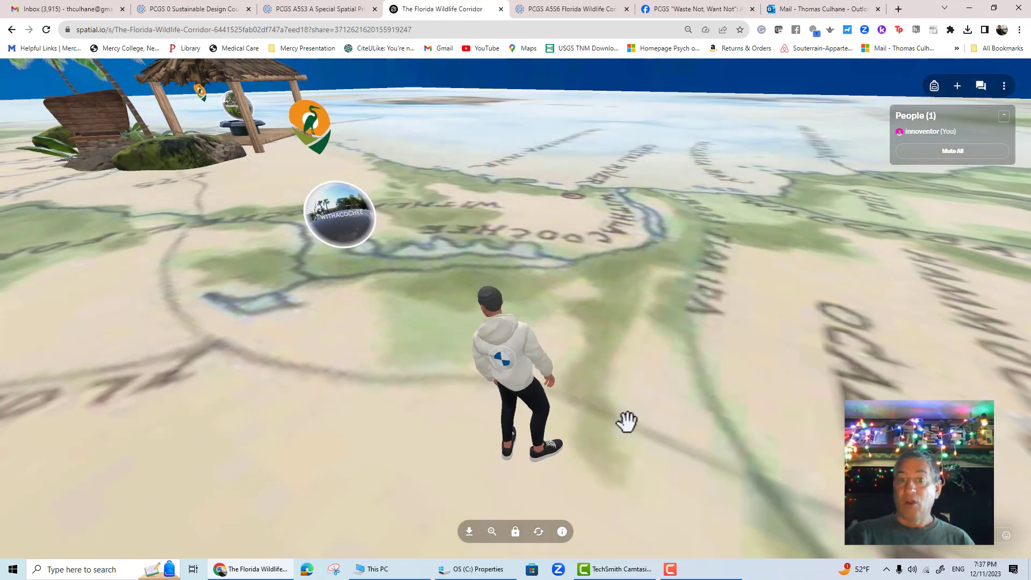
{"action": "left_click_drag", "start_coordinate": [627, 422], "coordinate": [825, 307]}
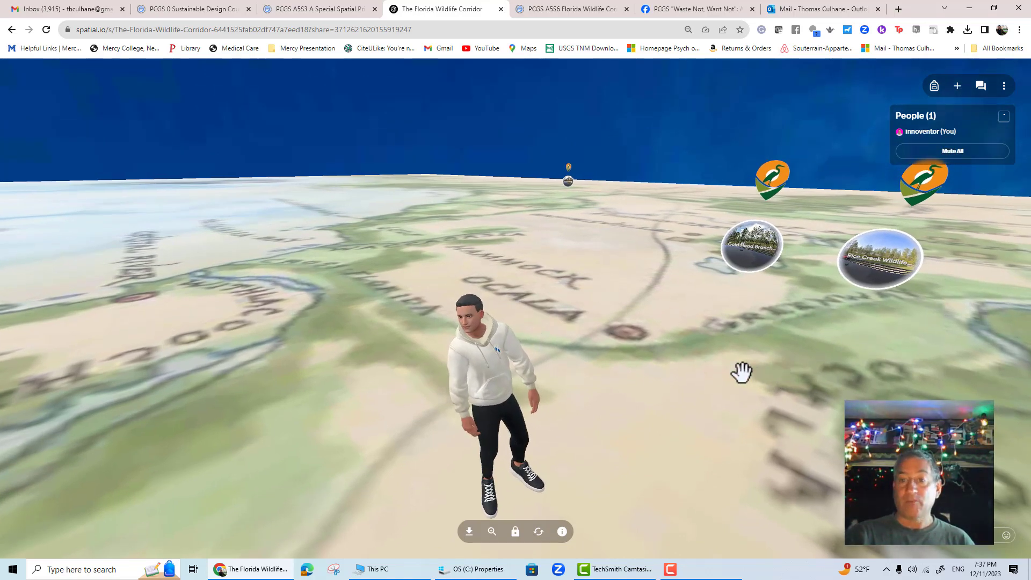
{"action": "left_click_drag", "start_coordinate": [742, 372], "coordinate": [469, 345]}
{"action": "left_click_drag", "start_coordinate": [468, 345], "coordinate": [270, 359]}
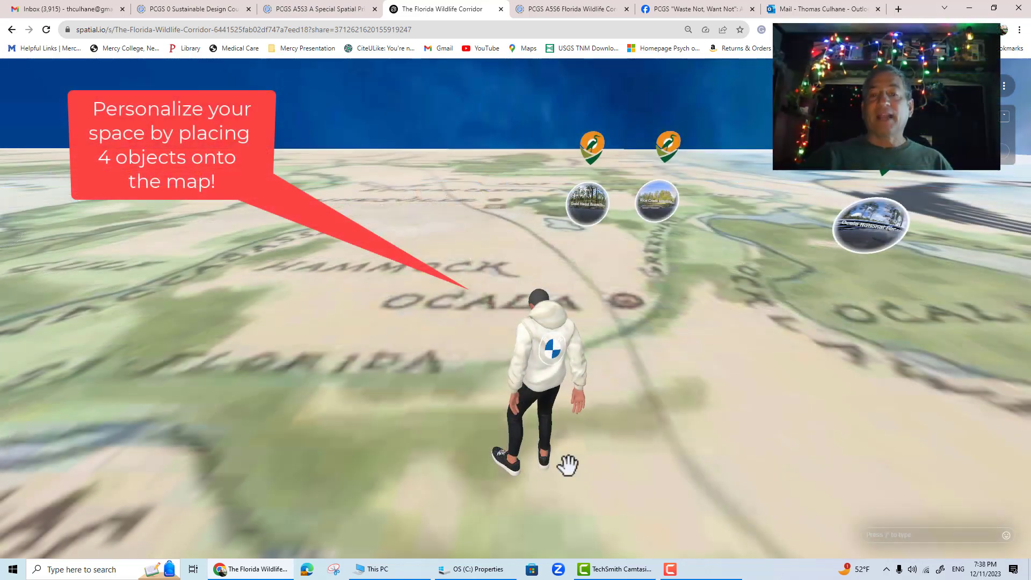
{"action": "left_click_drag", "start_coordinate": [569, 451], "coordinate": [182, 444]}
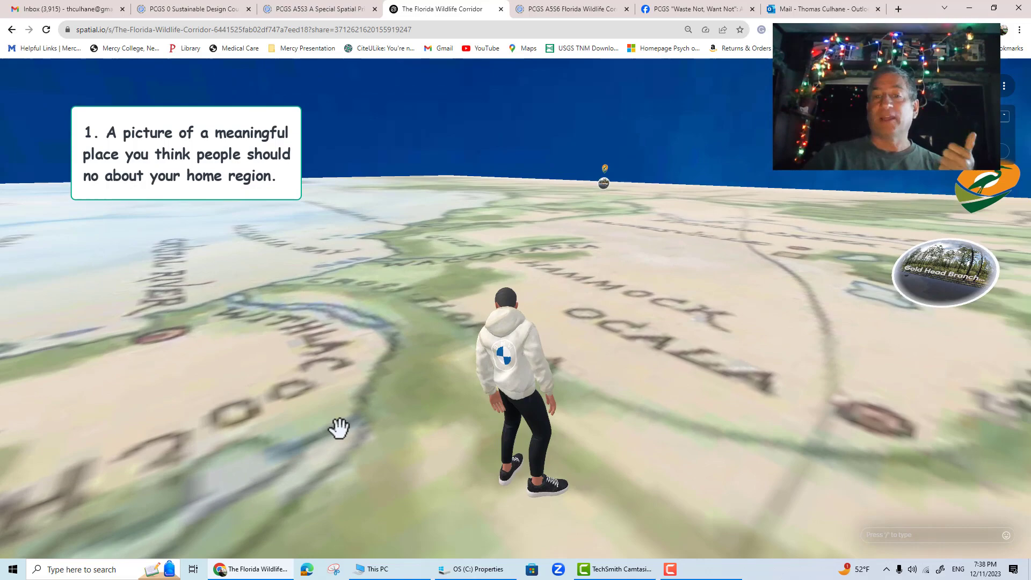
{"action": "left_click_drag", "start_coordinate": [339, 428], "coordinate": [558, 520]}
{"action": "left_click_drag", "start_coordinate": [577, 486], "coordinate": [386, 456]}
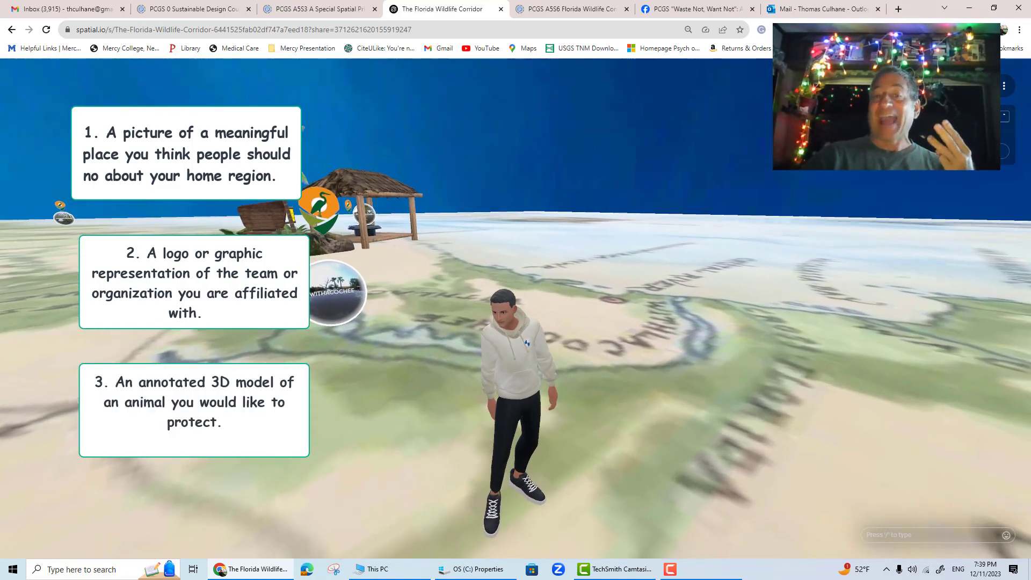
{"action": "left_click_drag", "start_coordinate": [651, 472], "coordinate": [384, 451]}
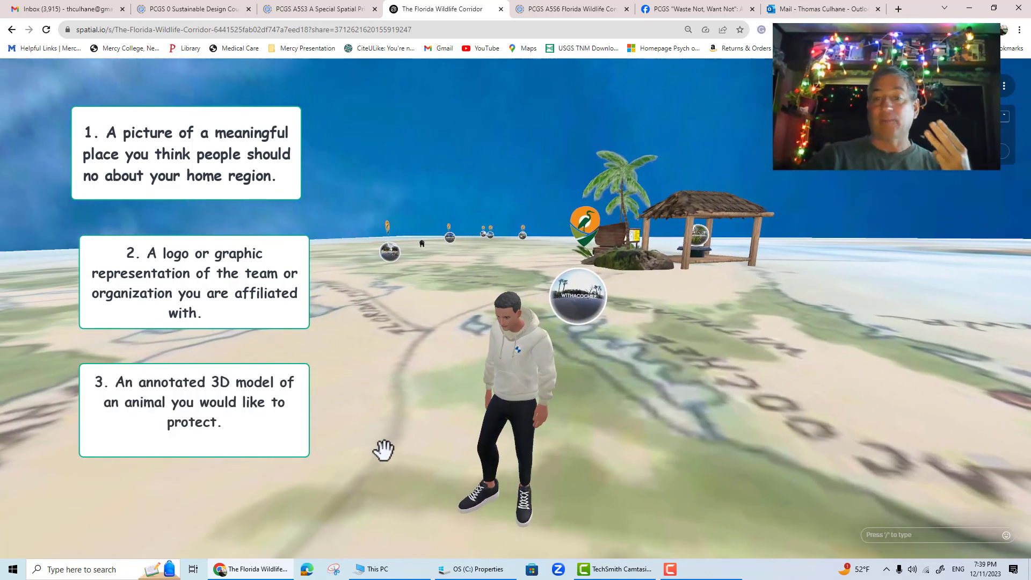
{"action": "left_click_drag", "start_coordinate": [660, 465], "coordinate": [488, 485]}
{"action": "left_click_drag", "start_coordinate": [682, 440], "coordinate": [642, 454]}
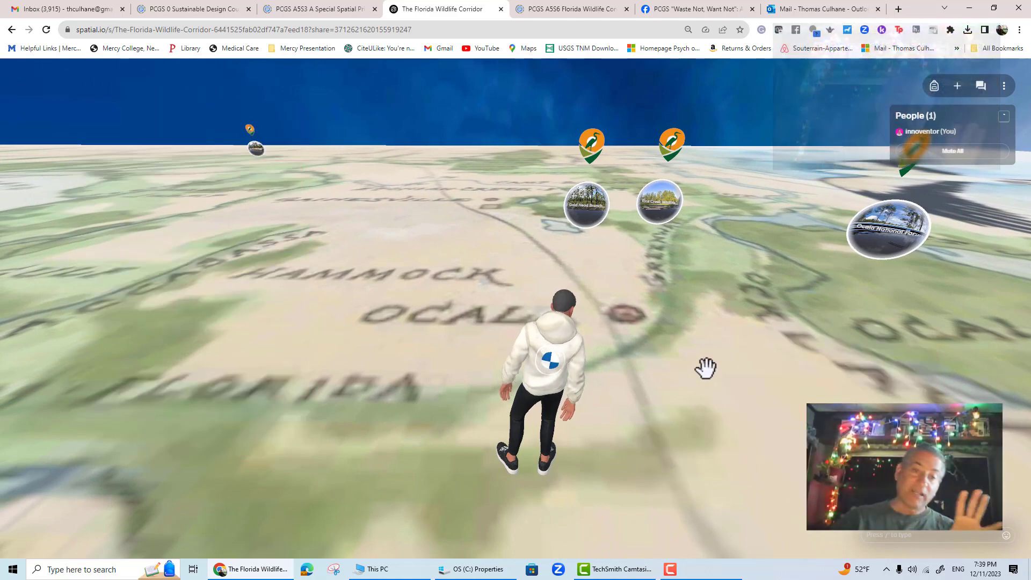
- Add a web-searched picture of the Marion County Court House and position it on the map near Ocala
{"action": "left_click", "coordinate": [958, 87]}
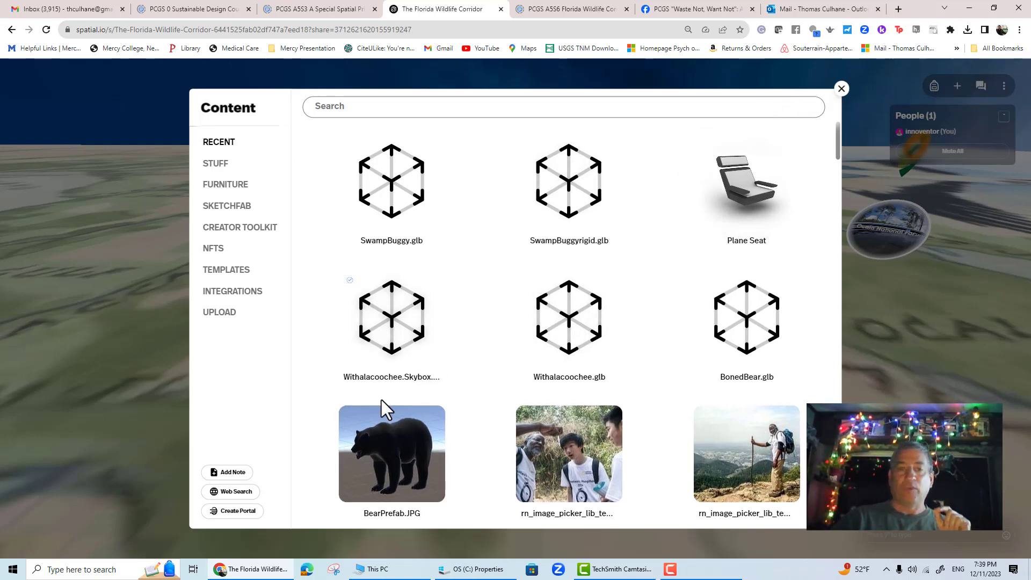
{"action": "left_click", "coordinate": [230, 492]}
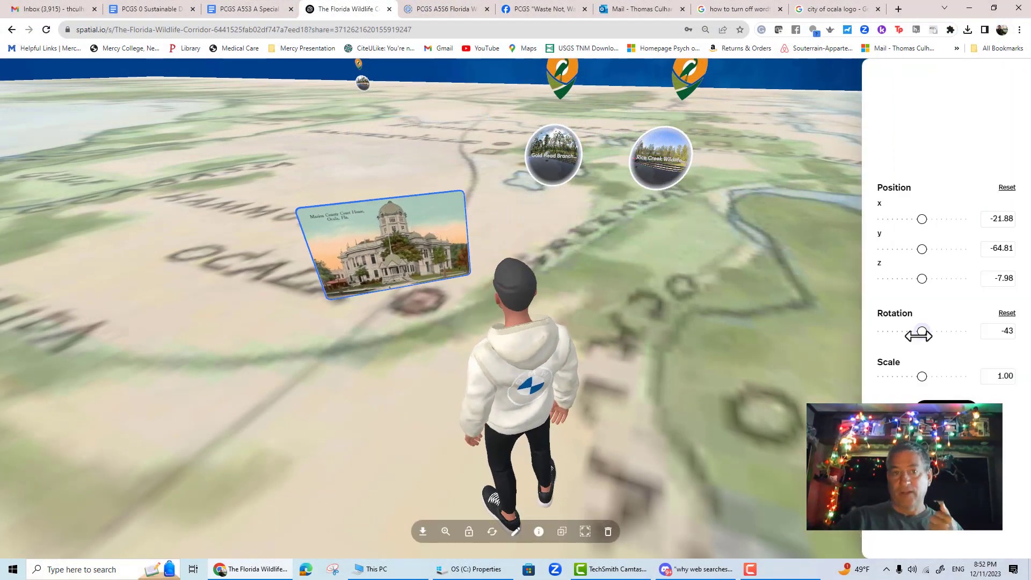
{"action": "left_click_drag", "start_coordinate": [918, 336], "coordinate": [921, 336]}
{"action": "left_click_drag", "start_coordinate": [920, 249], "coordinate": [922, 222]}
{"action": "left_click_drag", "start_coordinate": [919, 279], "coordinate": [914, 279]}
{"action": "left_click_drag", "start_coordinate": [406, 381], "coordinate": [355, 397]}
{"action": "left_click_drag", "start_coordinate": [922, 376], "coordinate": [930, 375]}
{"action": "left_click_drag", "start_coordinate": [921, 278], "coordinate": [929, 279]}
{"action": "left_click", "coordinate": [946, 407]}
{"action": "left_click", "coordinate": [349, 225]}
{"action": "left_click", "coordinate": [470, 532]}
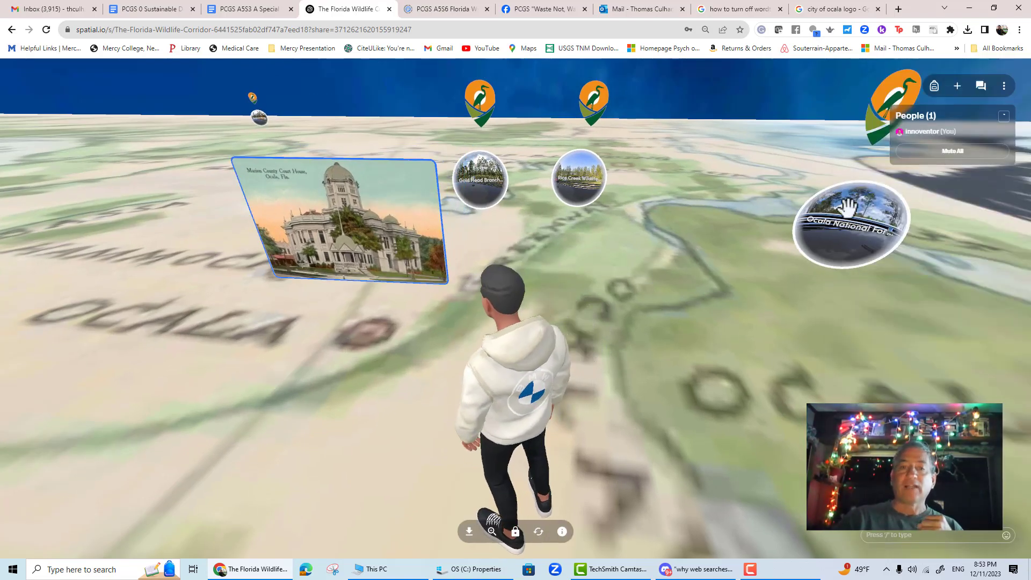
- Web-search for a city of ocala logo and place it beside the court house picture
{"action": "left_click", "coordinate": [957, 87]}
{"action": "left_click", "coordinate": [232, 491]}
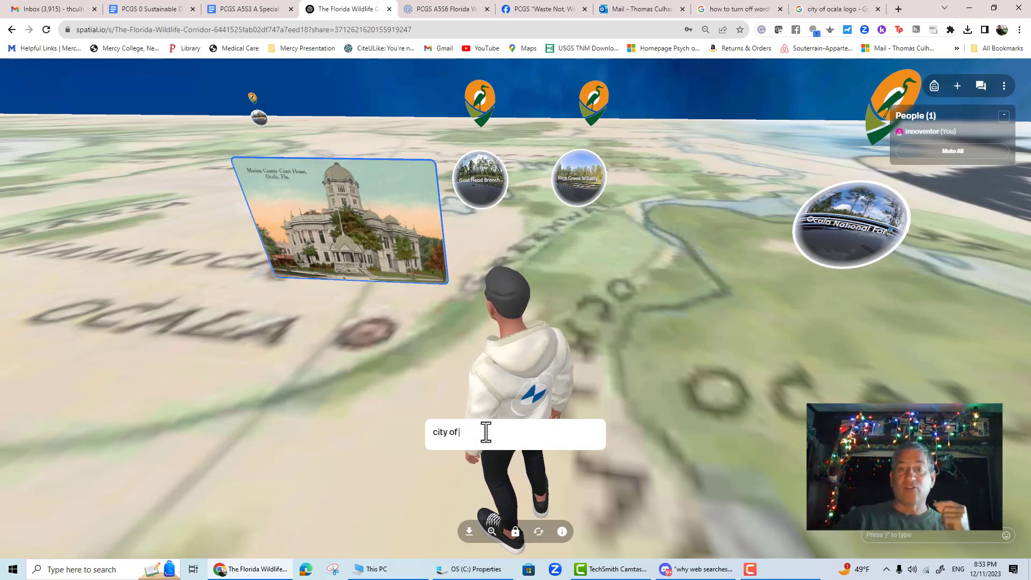
{"action": "key", "text": "ctrl+v"}
{"action": "key", "text": "Return"}
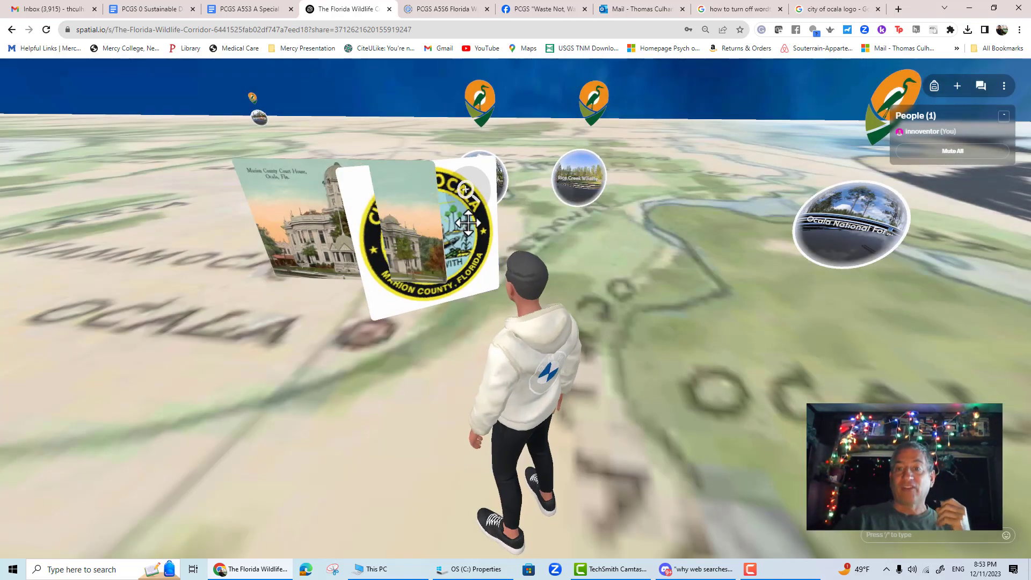
{"action": "left_click_drag", "start_coordinate": [466, 223], "coordinate": [561, 233]}
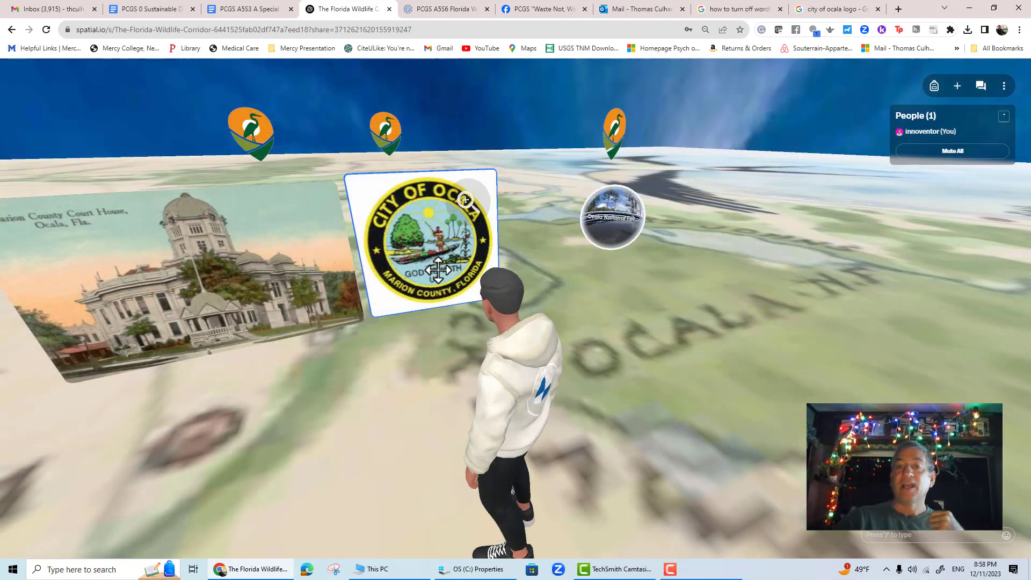
- Edit the logo's placement, setting x to -23.04, z to -8.71, rotation to 13 and scale to 1.02
{"action": "left_click", "coordinate": [539, 529]}
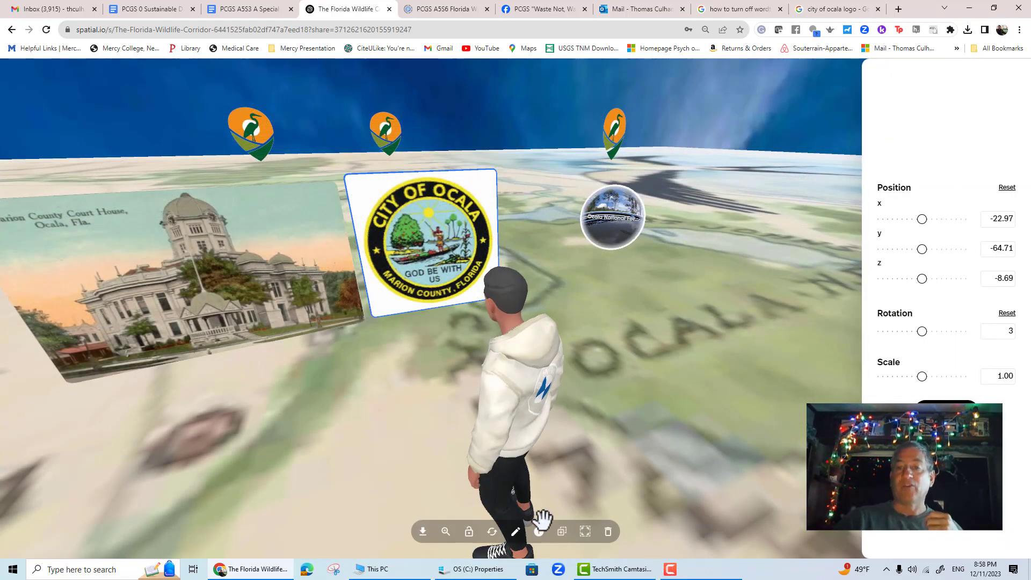
{"action": "left_click", "coordinate": [516, 533]}
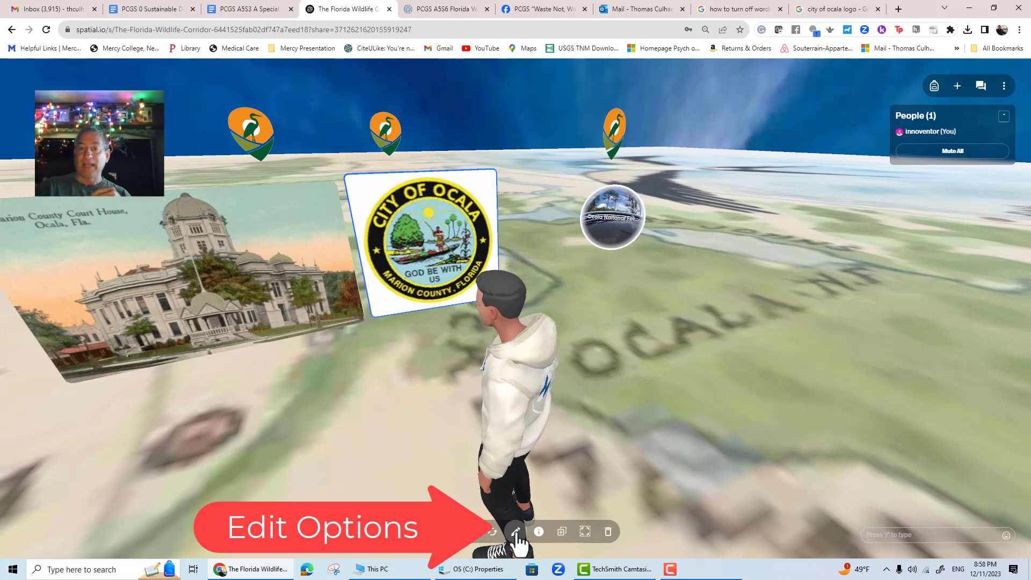
{"action": "left_click", "coordinate": [517, 534]}
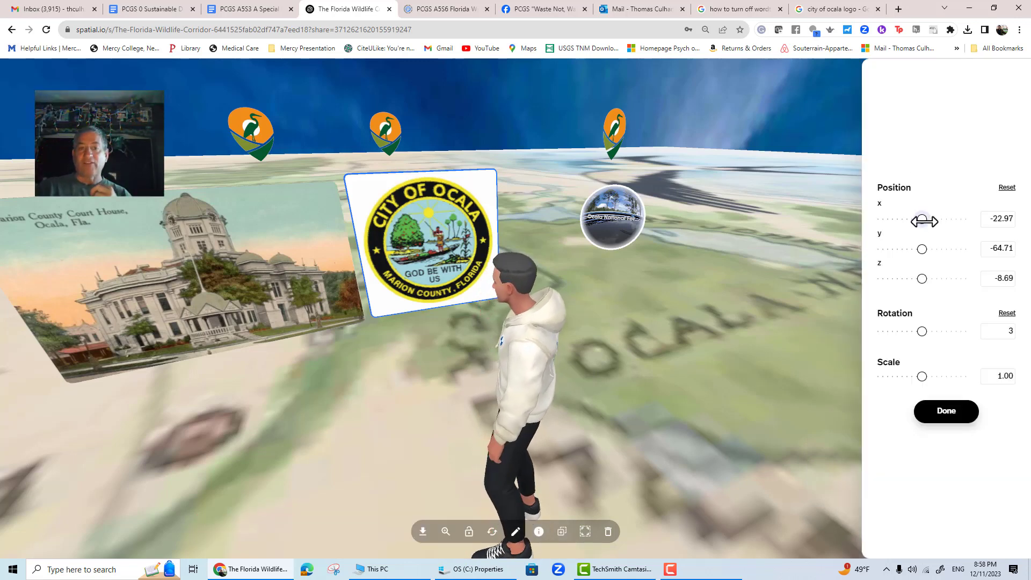
{"action": "left_click_drag", "start_coordinate": [924, 221], "coordinate": [922, 274]}
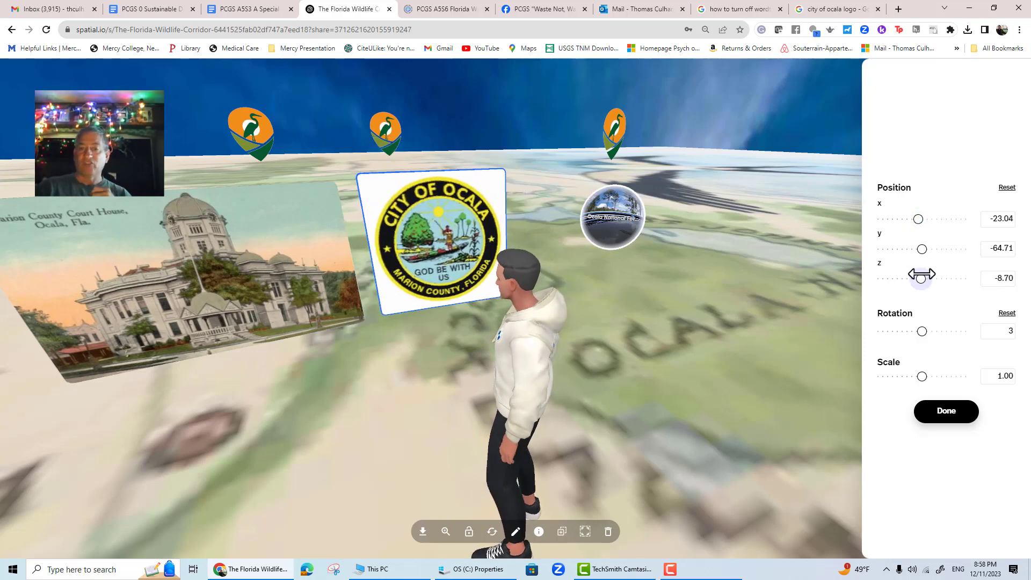
{"action": "mouse_move", "coordinate": [922, 331]}
{"action": "left_mouse_down"}
{"action": "mouse_move", "coordinate": [934, 329]}
{"action": "mouse_move", "coordinate": [922, 331]}
{"action": "left_mouse_up"}
{"action": "left_click_drag", "start_coordinate": [922, 375], "coordinate": [923, 376]}
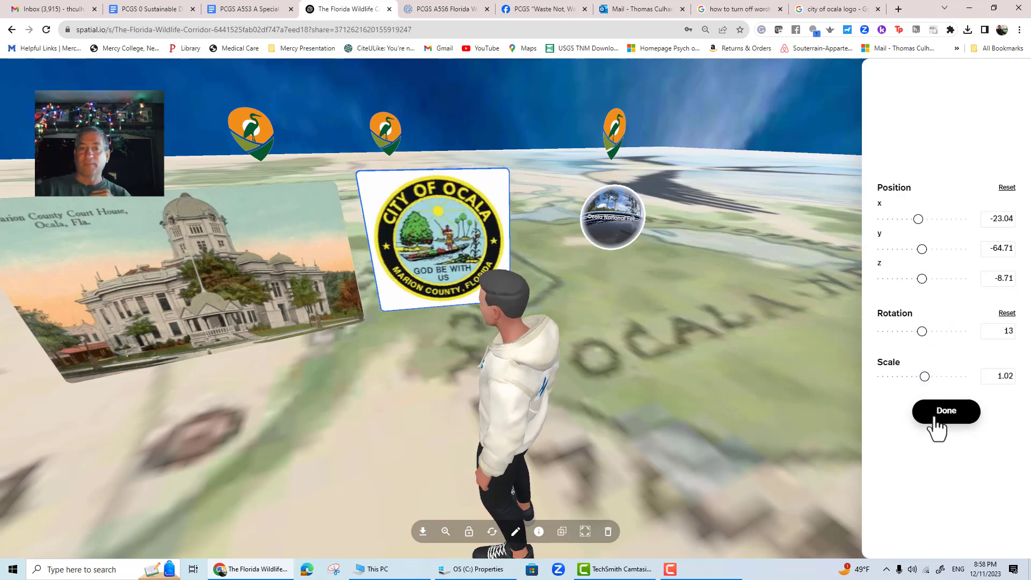
{"action": "left_click", "coordinate": [934, 416]}
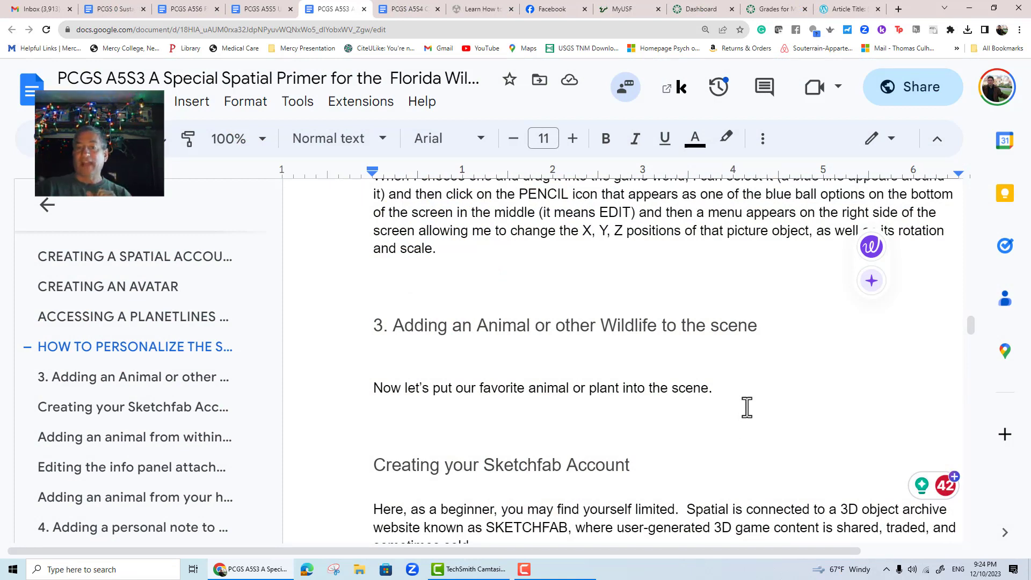
- Browse the Sketchfab models offered in the space's content library
{"action": "scroll", "coordinate": [756, 385], "scroll_direction": "down", "scroll_amount": 3}
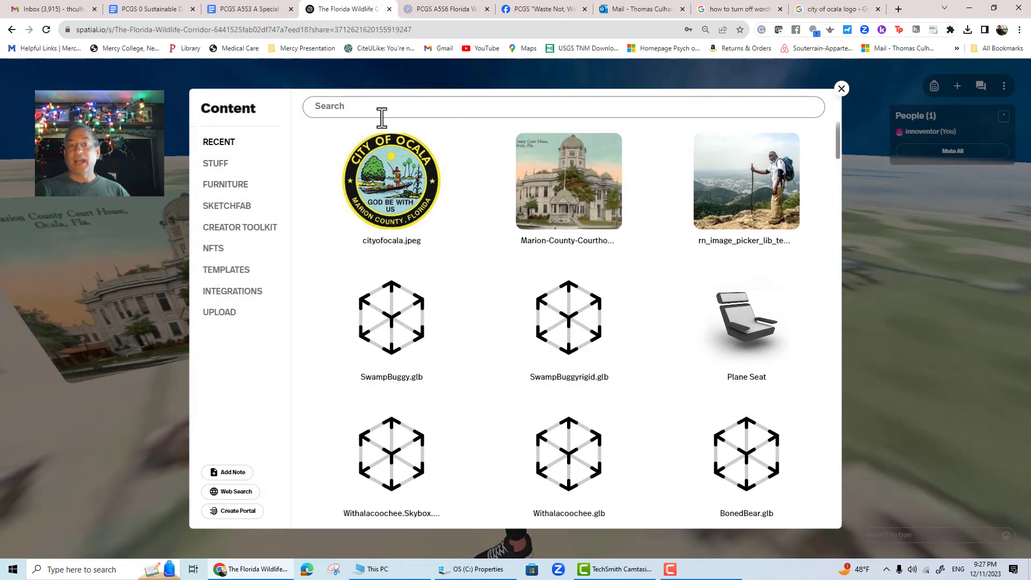
{"action": "left_click", "coordinate": [219, 212]}
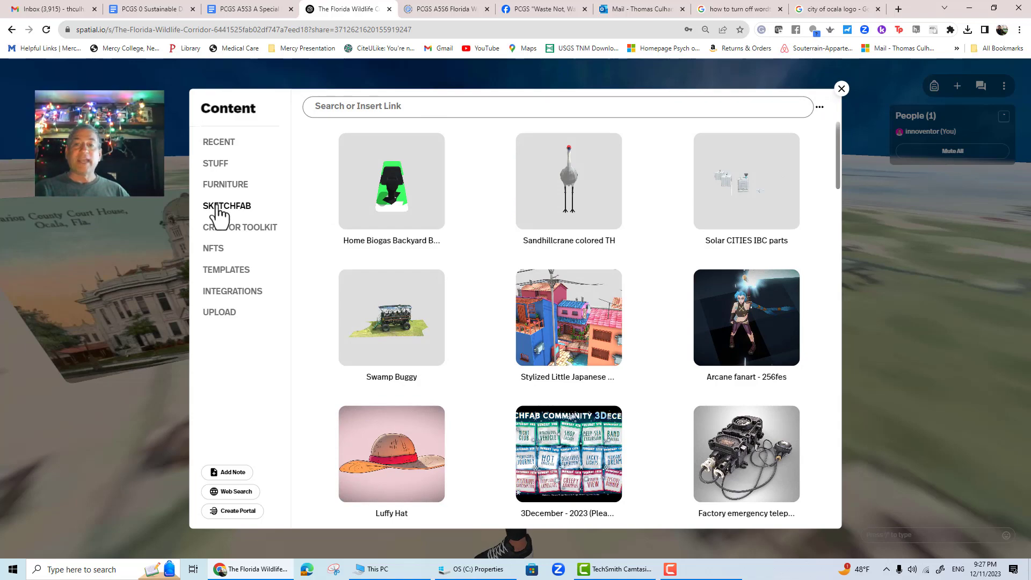
{"action": "scroll", "coordinate": [647, 320], "scroll_direction": "down", "scroll_amount": 12}
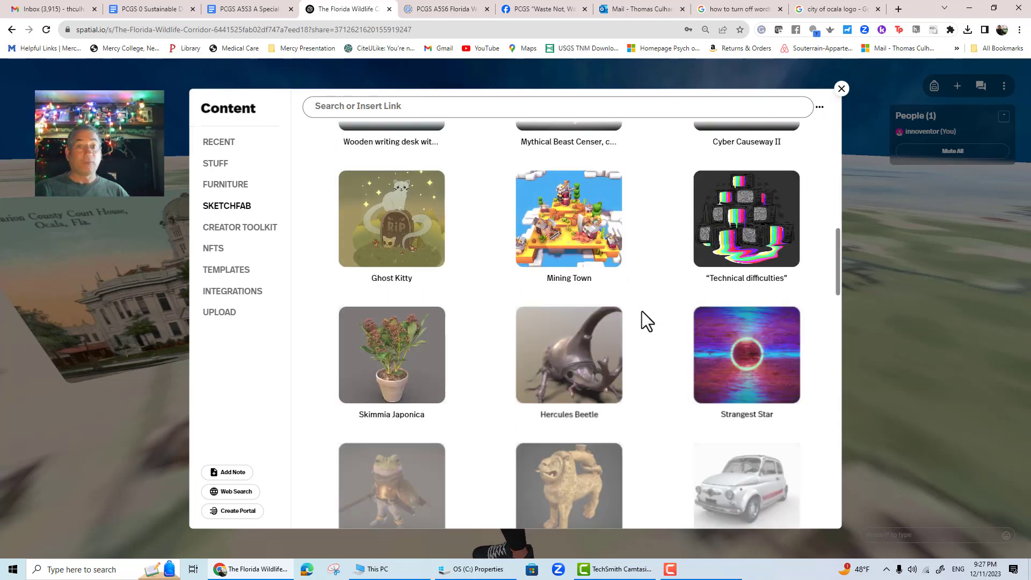
{"action": "scroll", "coordinate": [642, 312], "scroll_direction": "down", "scroll_amount": 6}
{"action": "scroll", "coordinate": [642, 311], "scroll_direction": "down", "scroll_amount": 7}
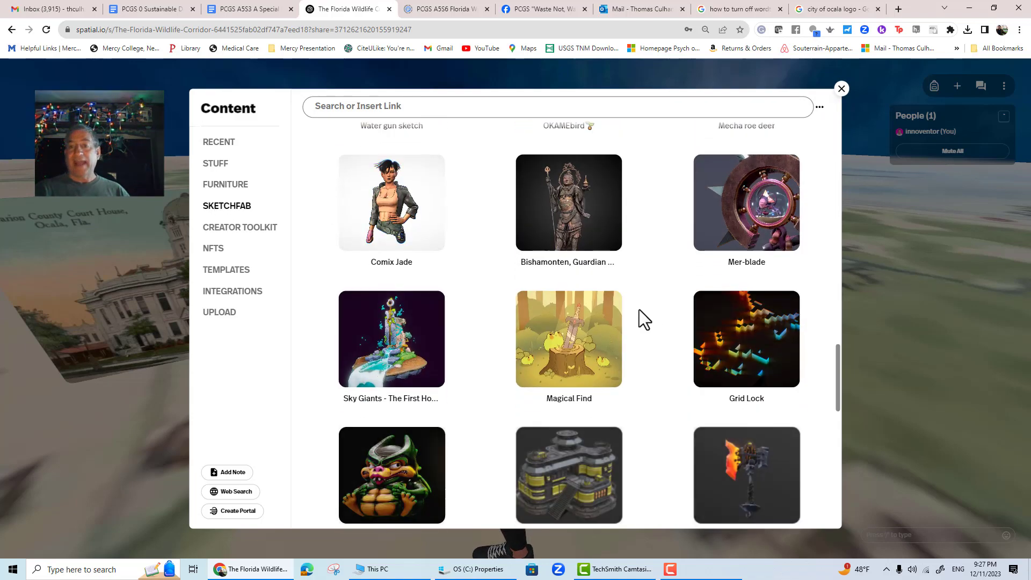
{"action": "scroll", "coordinate": [642, 316], "scroll_direction": "up", "scroll_amount": 20}
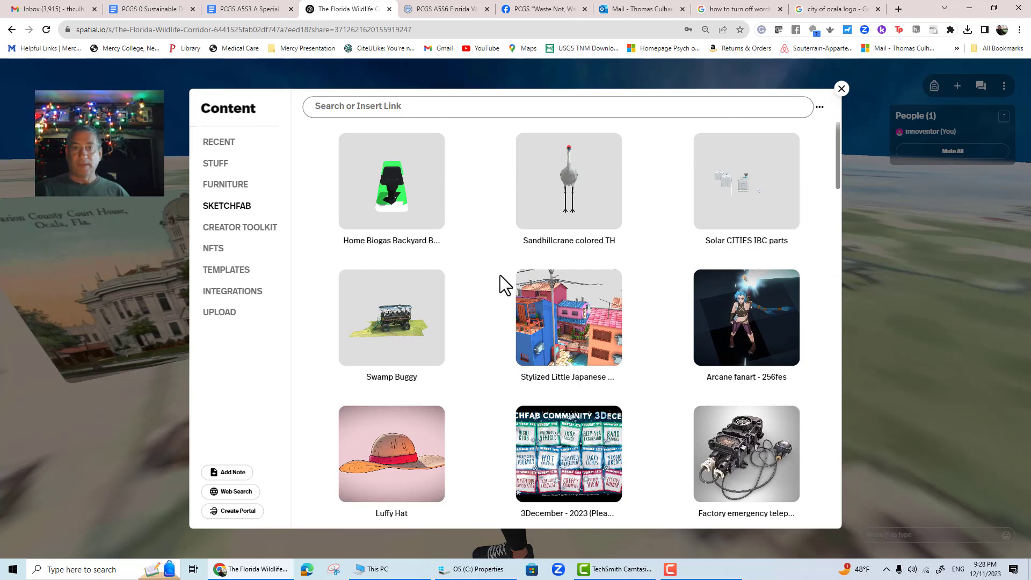
{"action": "mouse_move", "coordinate": [402, 245]}
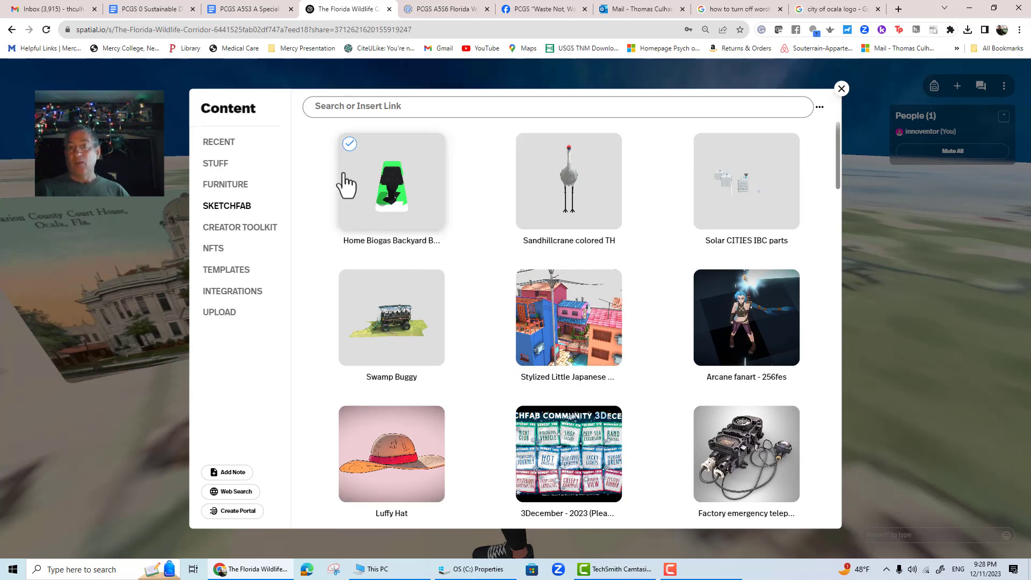
- Switch to the Google search tab and open sketchfab.com in it
{"action": "left_click", "coordinate": [843, 9]}
{"action": "left_click", "coordinate": [327, 31]}
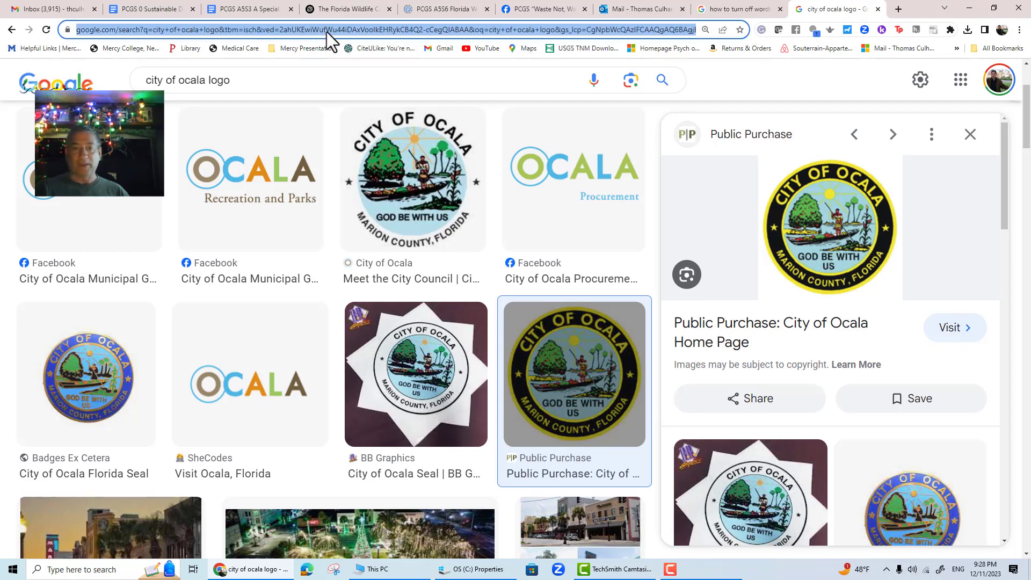
{"action": "type", "text": "sketchfab"}
{"action": "key", "text": "Return"}
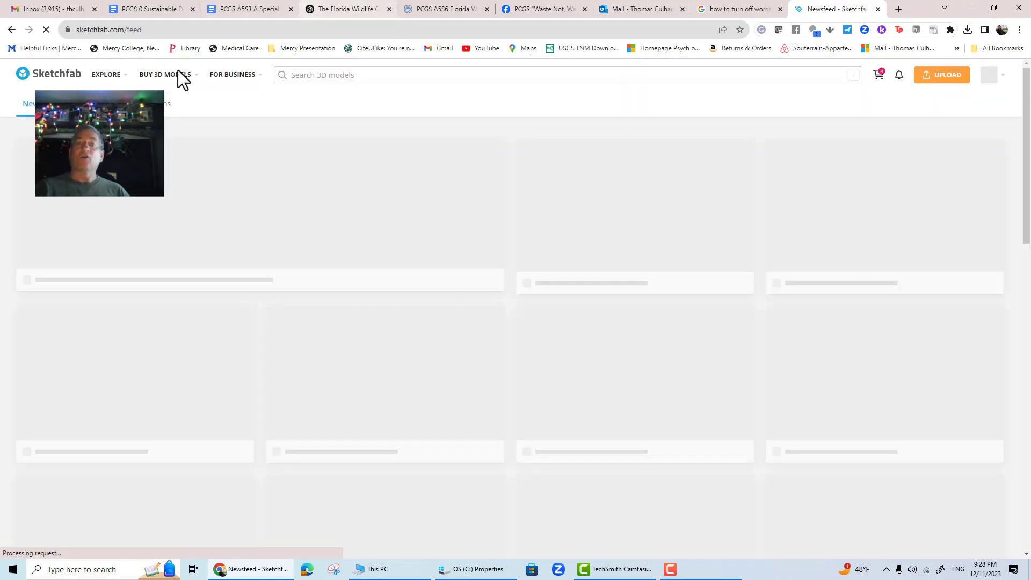
{"action": "mouse_move", "coordinate": [185, 67]}
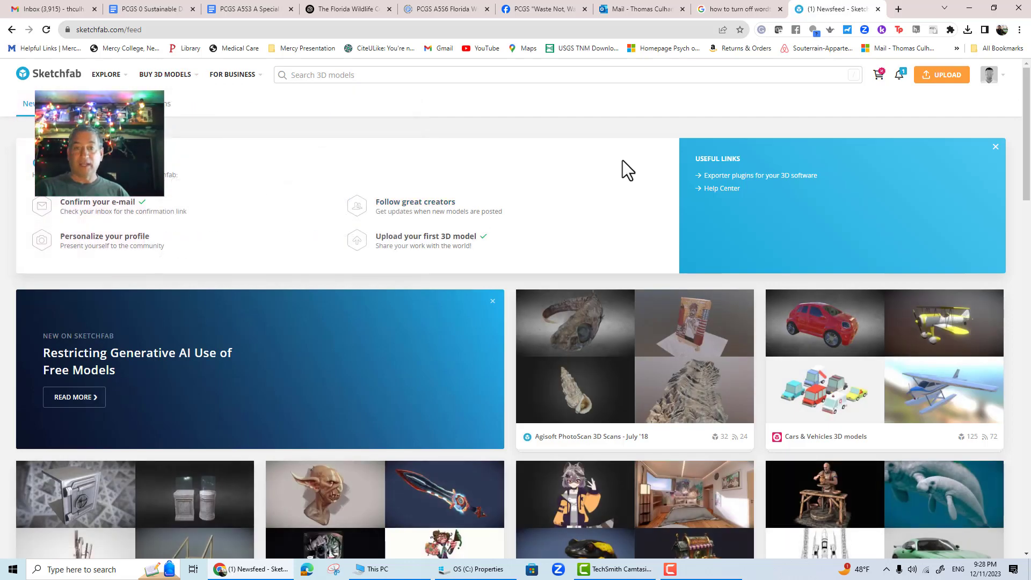
{"action": "mouse_move", "coordinate": [990, 75]}
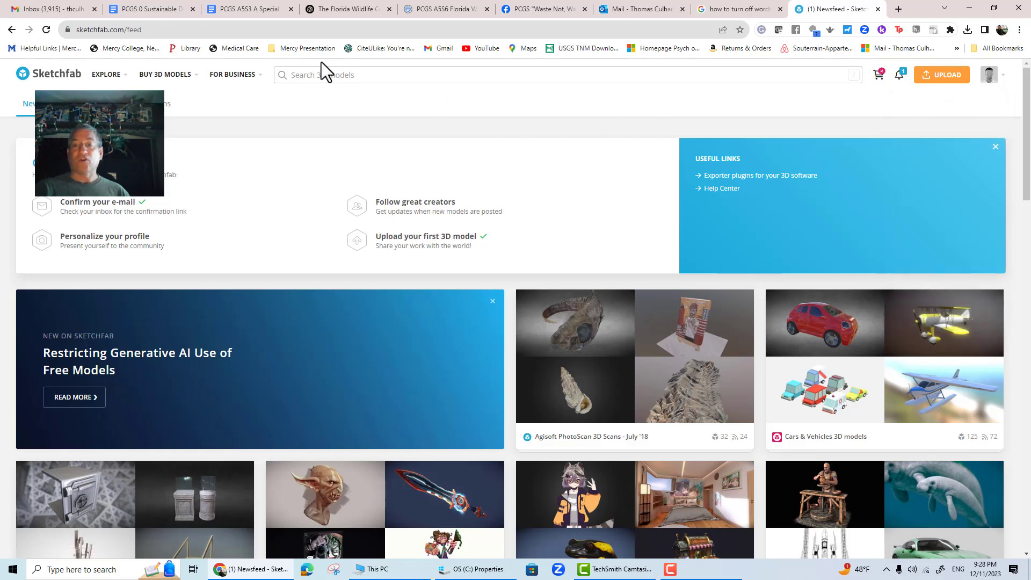
- Search Sketchfab for animals models and scroll through the results
{"action": "left_click", "coordinate": [338, 75]}
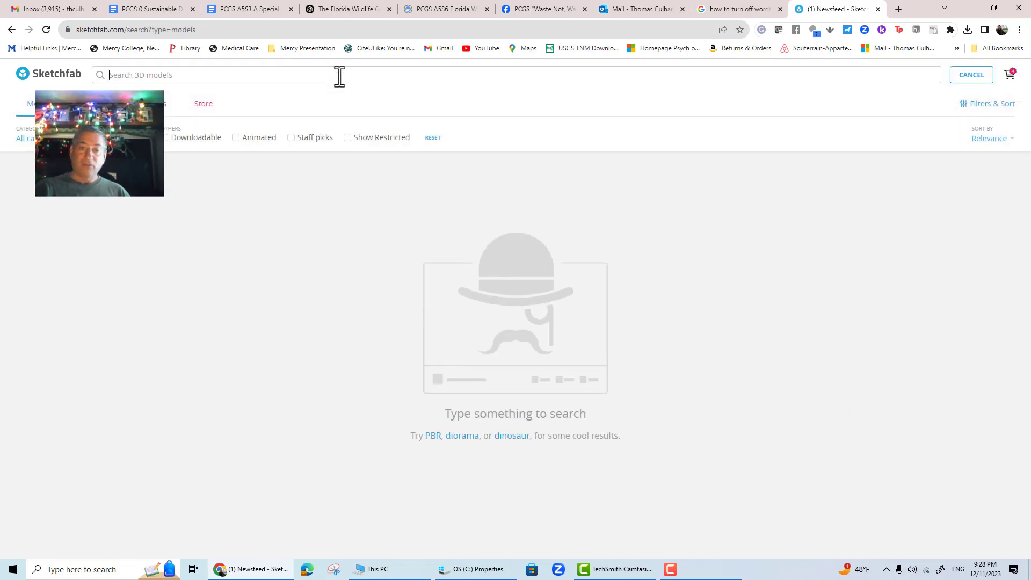
{"action": "type", "text": "animals"}
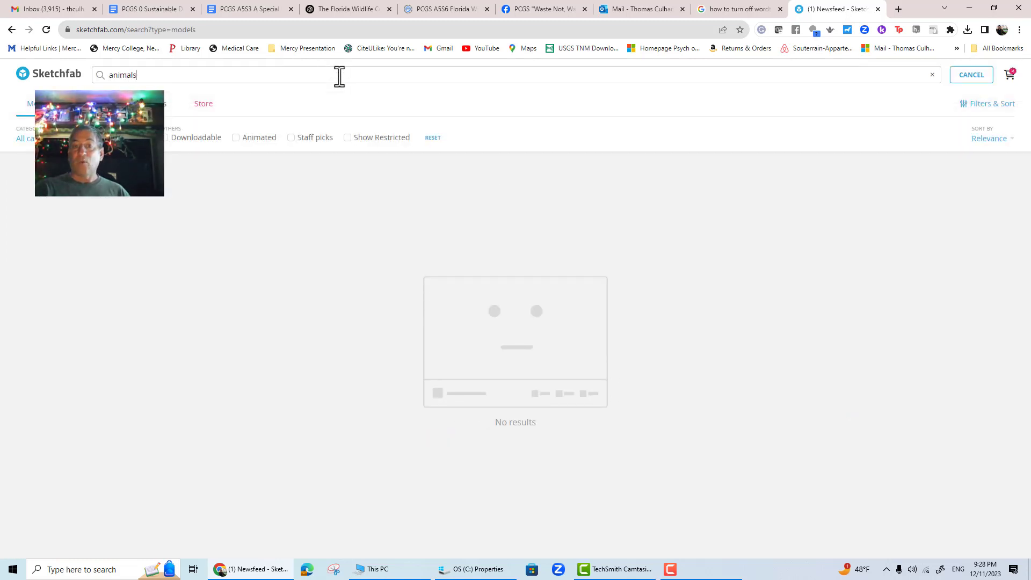
{"action": "scroll", "coordinate": [794, 317], "scroll_direction": "down", "scroll_amount": 8}
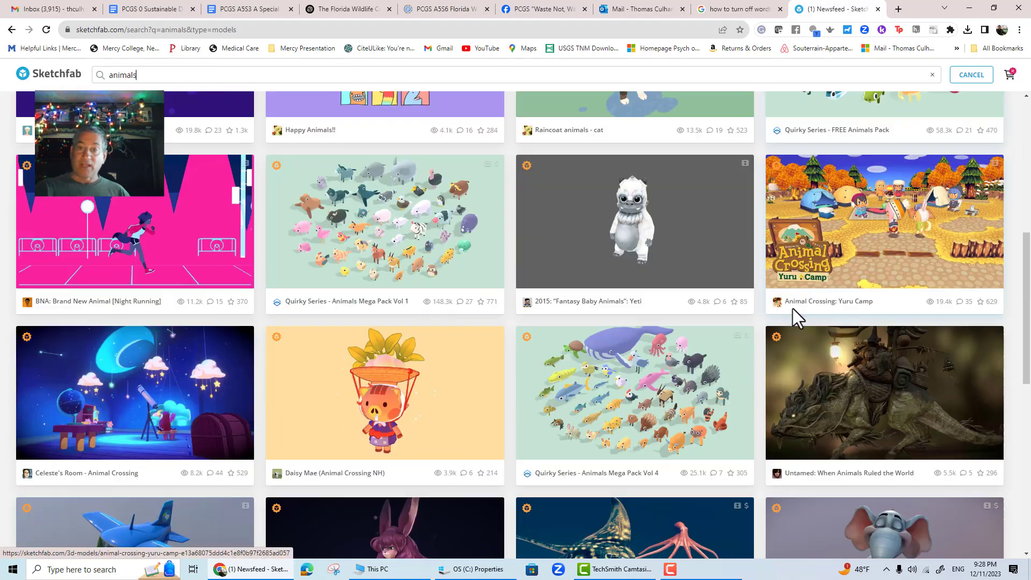
{"action": "scroll", "coordinate": [792, 308], "scroll_direction": "down", "scroll_amount": 5}
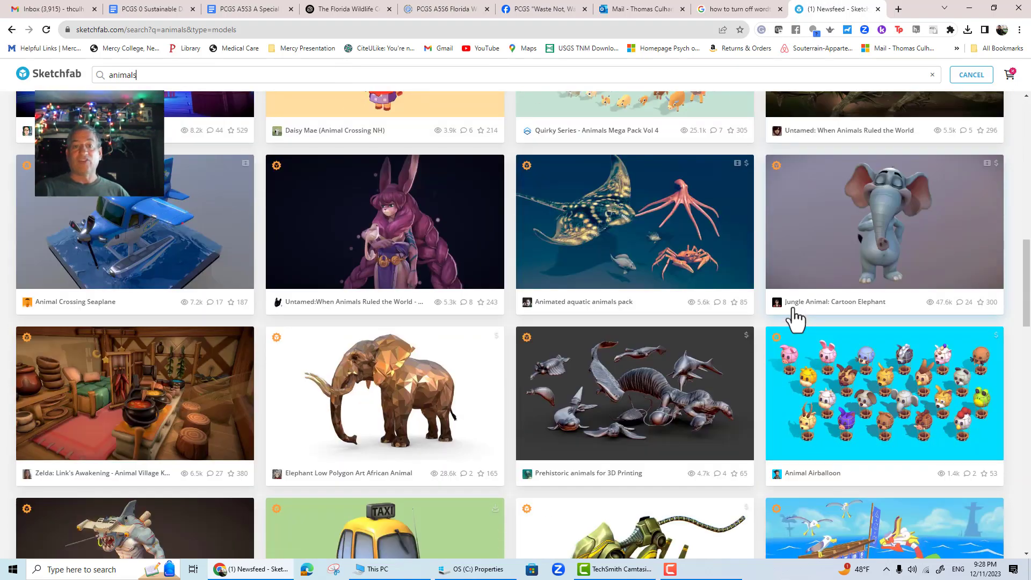
{"action": "scroll", "coordinate": [791, 309], "scroll_direction": "up", "scroll_amount": 12}
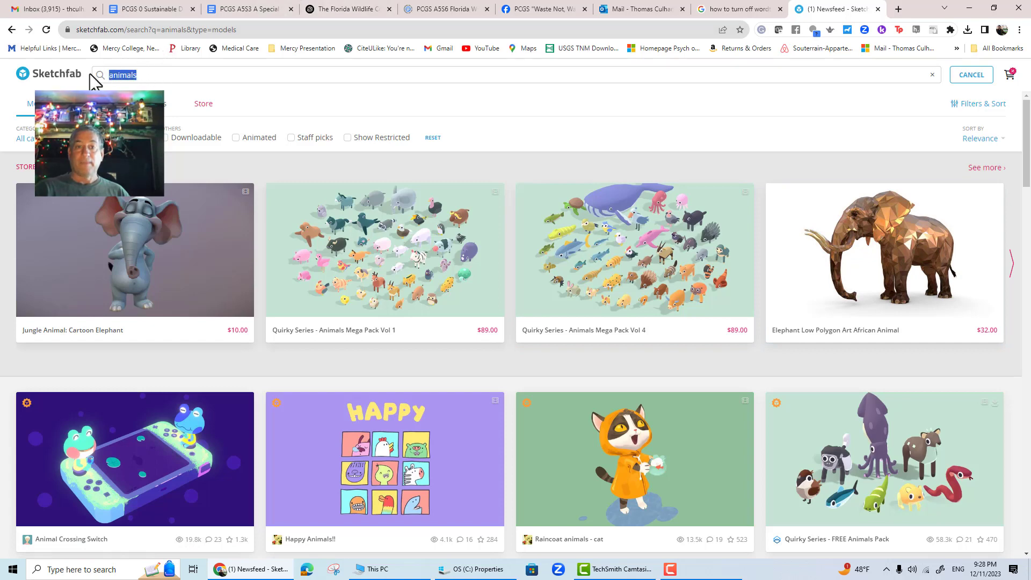
- Search Sketchfab for FLorida wildlife models and scroll through the results
{"action": "type", "text": "FLorida w"}
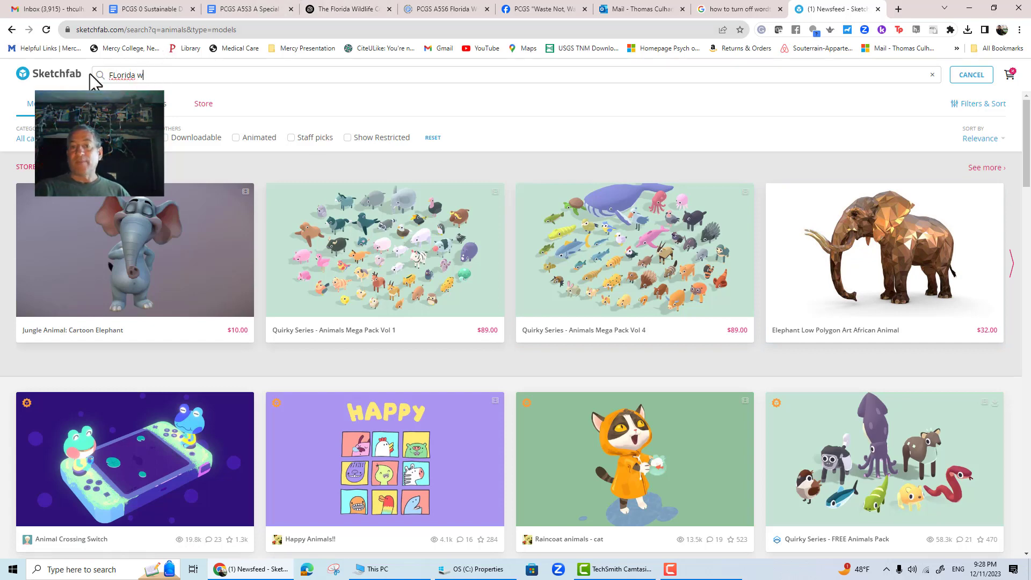
{"action": "type", "text": "ildlife"}
{"action": "key", "text": "Return"}
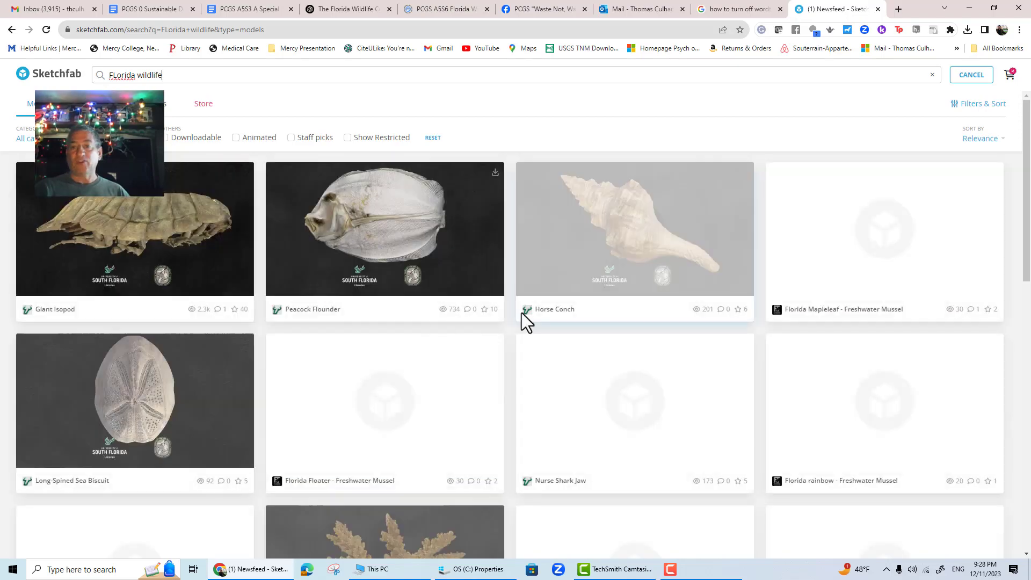
{"action": "scroll", "coordinate": [483, 340], "scroll_direction": "down", "scroll_amount": 14}
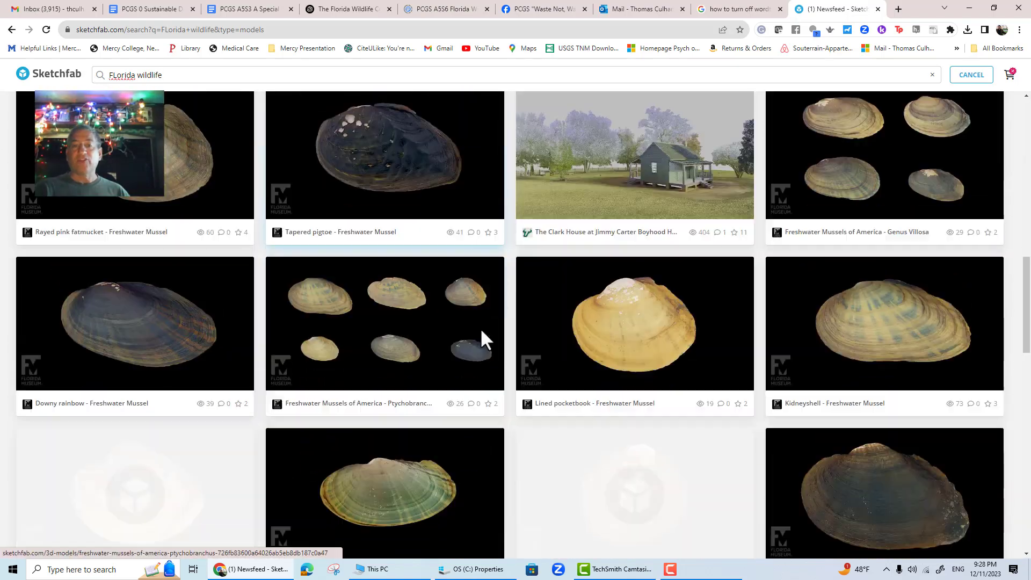
{"action": "scroll", "coordinate": [481, 340], "scroll_direction": "up", "scroll_amount": 15}
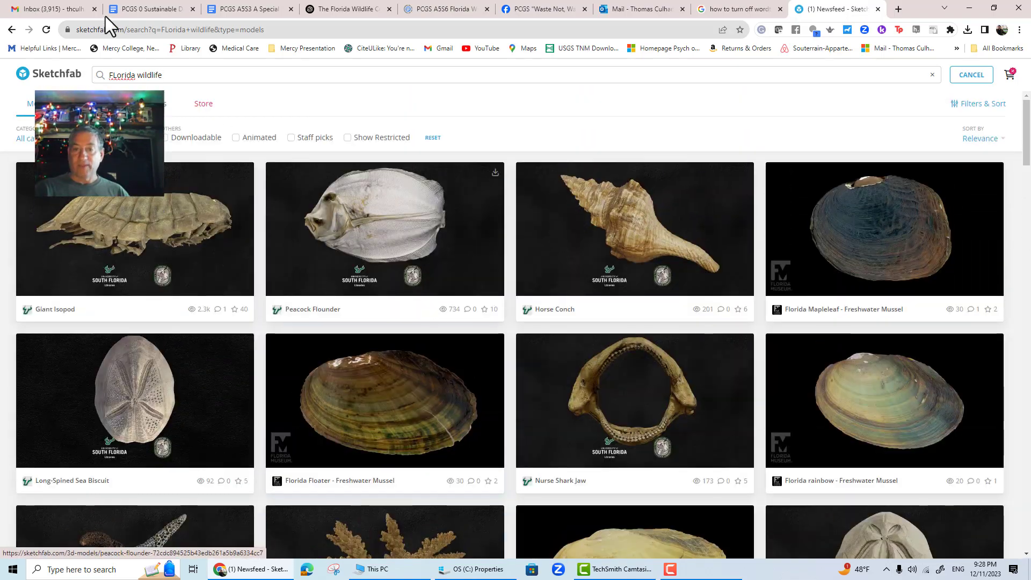
- Replace the search with Black bear and browse the bear models found
{"action": "left_click_drag", "start_coordinate": [172, 77], "coordinate": [81, 78]}
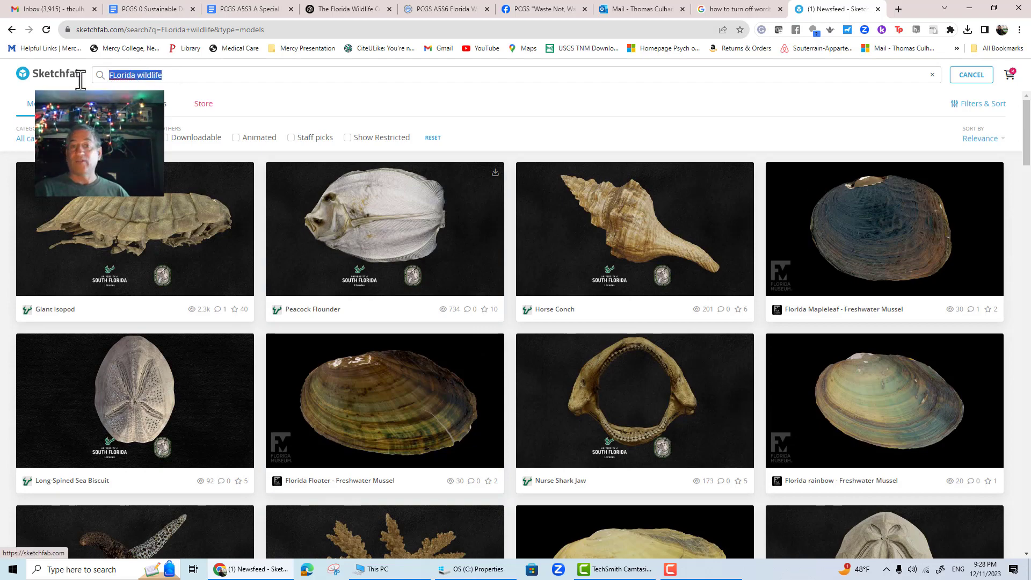
{"action": "type", "text": "Black "}
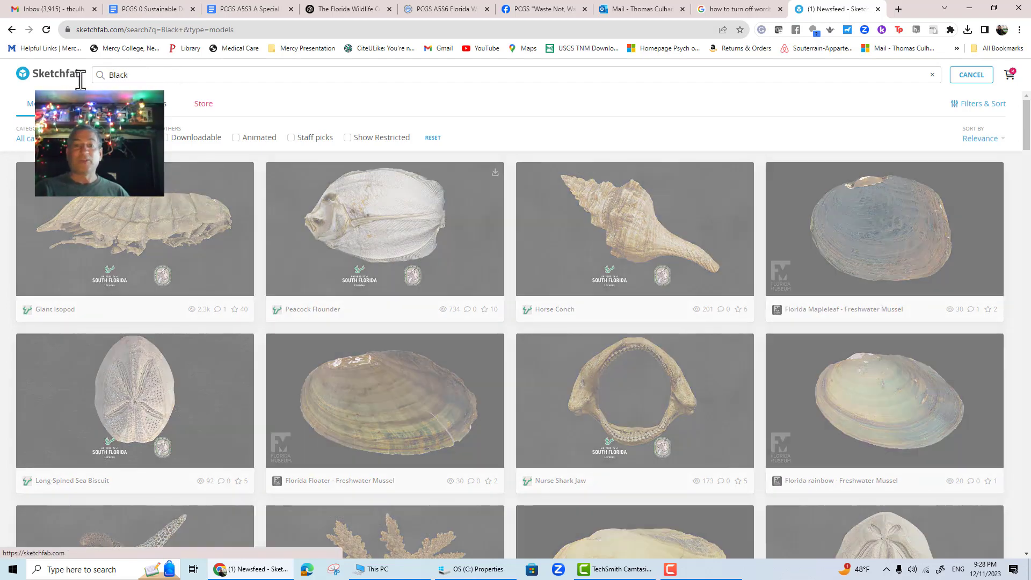
{"action": "type", "text": "bear"}
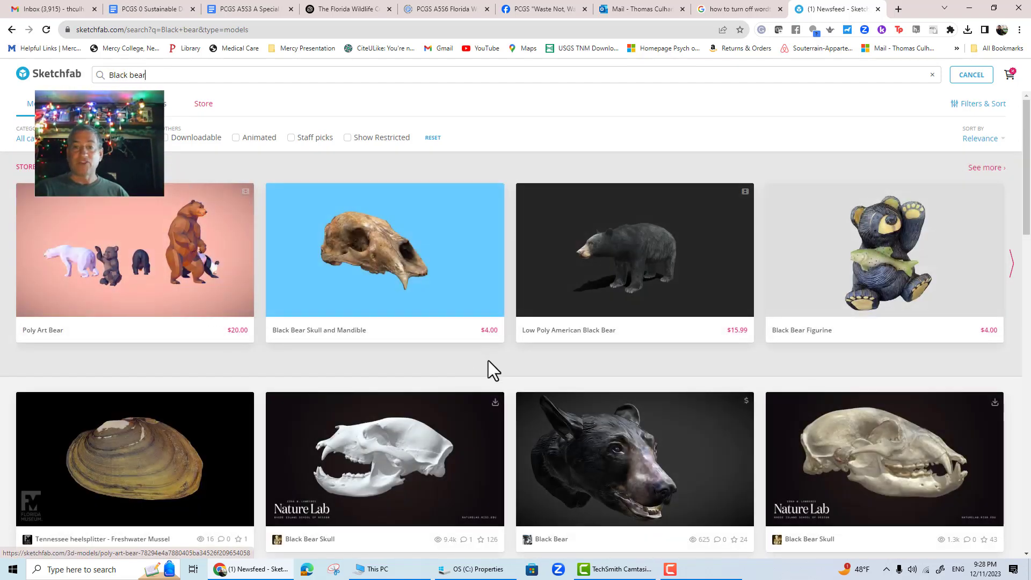
{"action": "scroll", "coordinate": [518, 346], "scroll_direction": "down", "scroll_amount": 2}
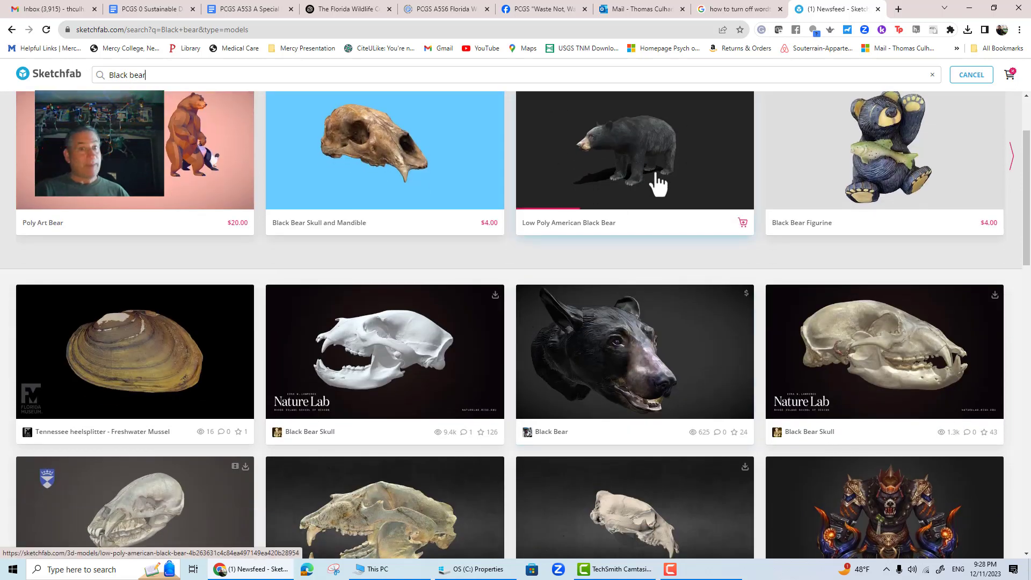
{"action": "scroll", "coordinate": [628, 279], "scroll_direction": "down", "scroll_amount": 4}
{"action": "scroll", "coordinate": [615, 288], "scroll_direction": "down", "scroll_amount": 3}
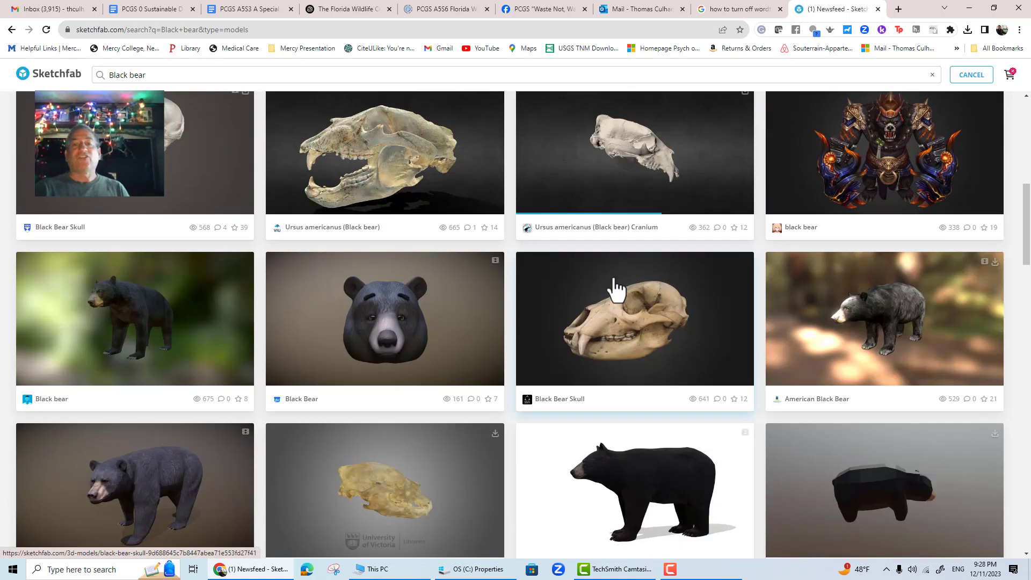
{"action": "scroll", "coordinate": [615, 287], "scroll_direction": "up", "scroll_amount": 10}
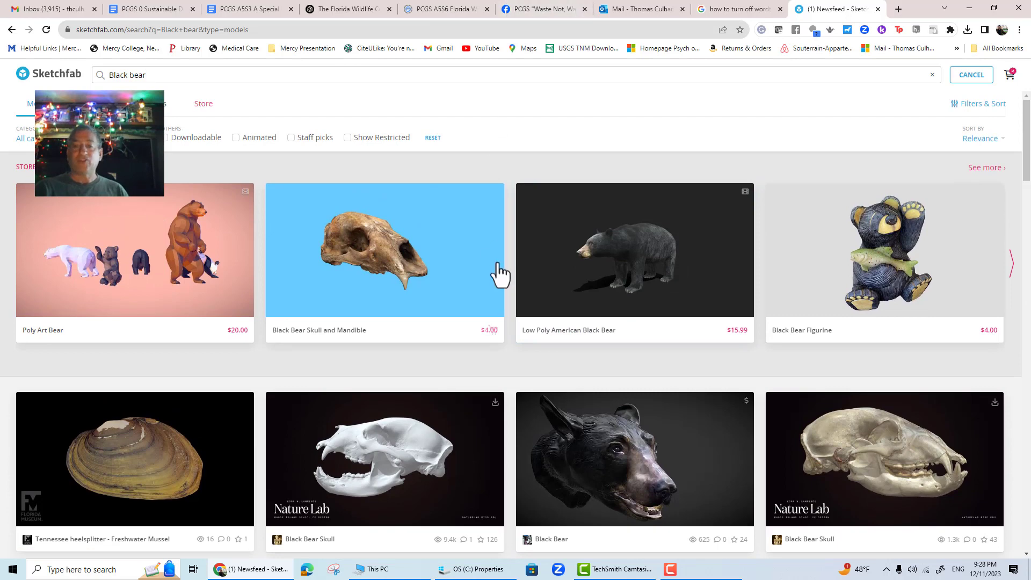
- Return to the Spatial space and browse the Sketchfab models in its content library again
{"action": "left_click", "coordinate": [370, 19]}
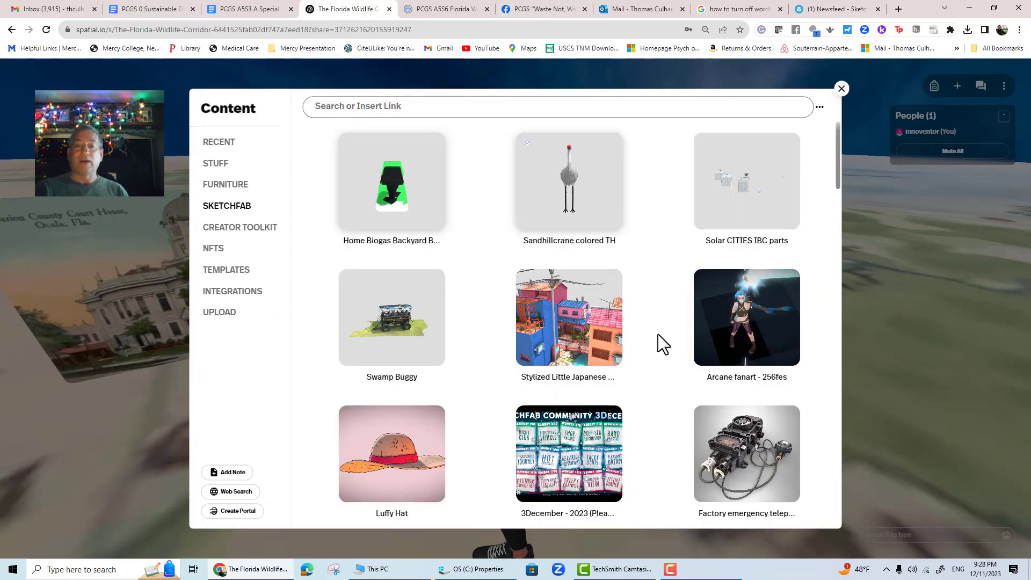
{"action": "left_click", "coordinate": [420, 106]}
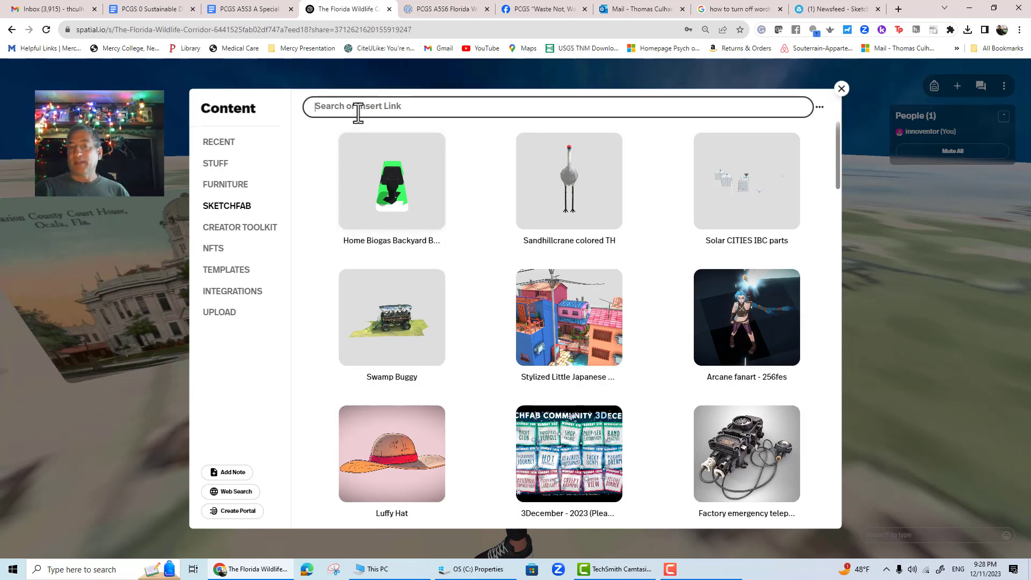
{"action": "left_click", "coordinate": [842, 90]}
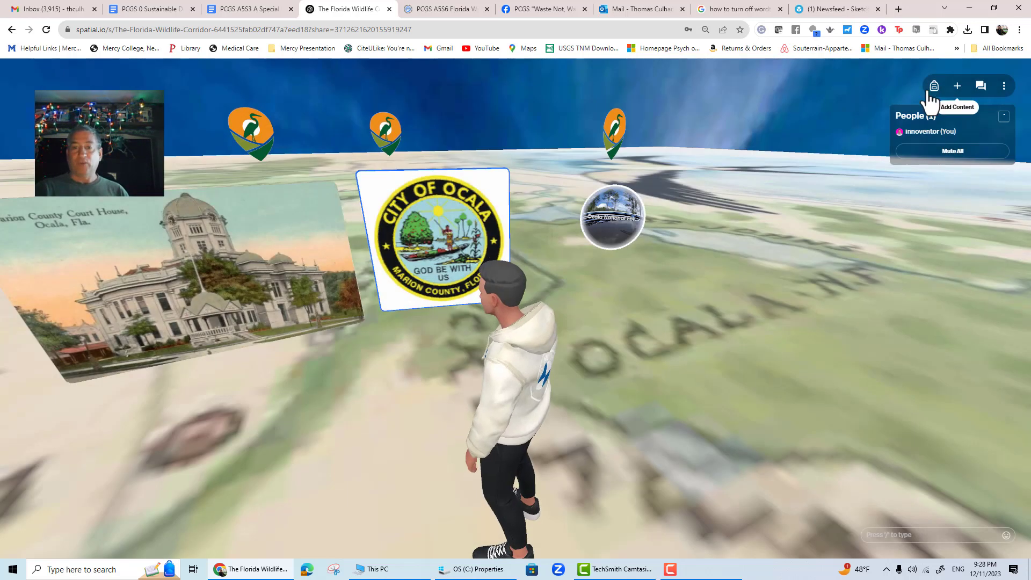
{"action": "left_click", "coordinate": [958, 90]}
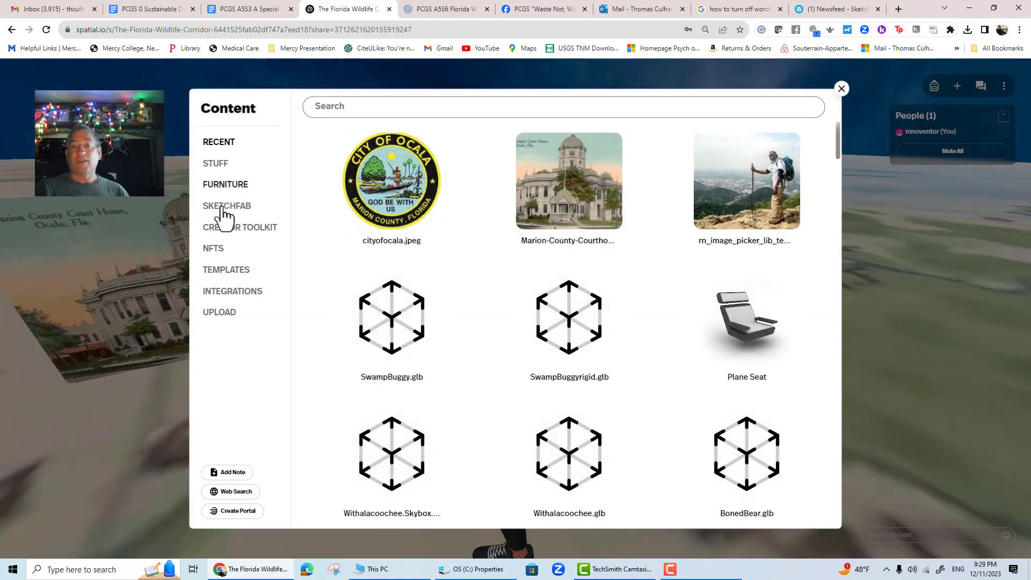
{"action": "left_click", "coordinate": [227, 210]}
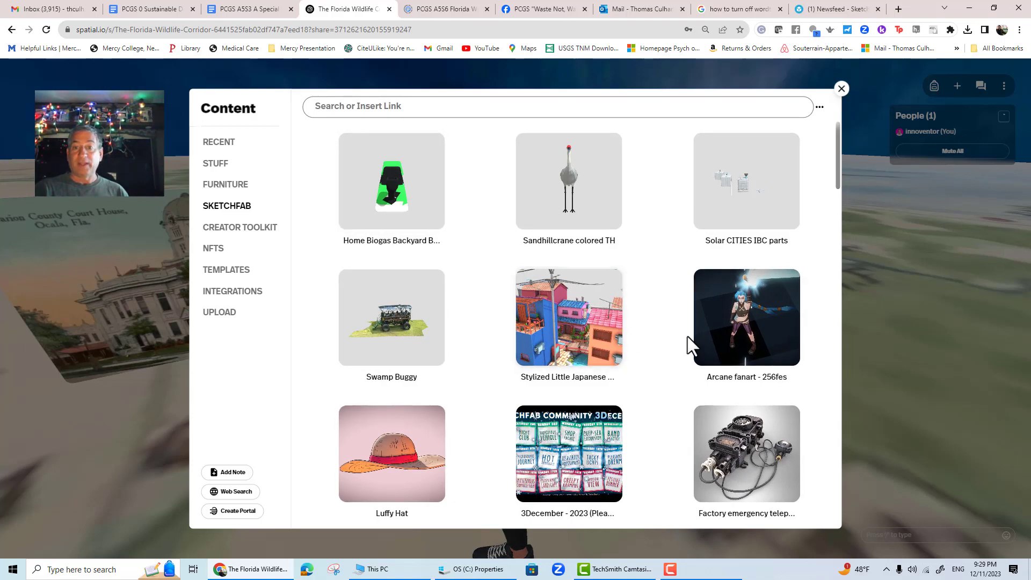
{"action": "scroll", "coordinate": [688, 344], "scroll_direction": "down", "scroll_amount": 7}
{"action": "scroll", "coordinate": [688, 345], "scroll_direction": "down", "scroll_amount": 7}
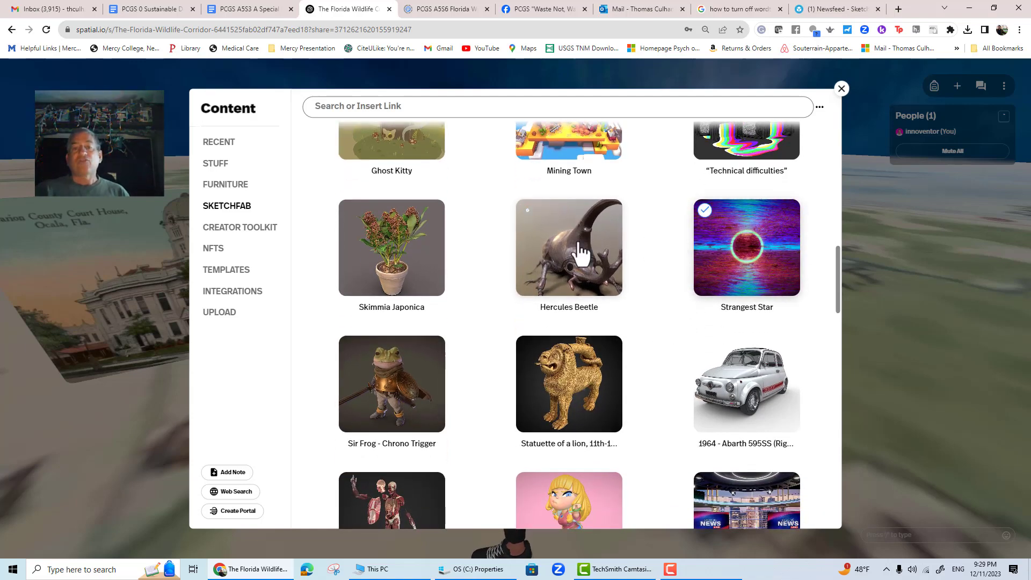
{"action": "scroll", "coordinate": [646, 321], "scroll_direction": "up", "scroll_amount": 7}
{"action": "scroll", "coordinate": [646, 321], "scroll_direction": "up", "scroll_amount": 7}
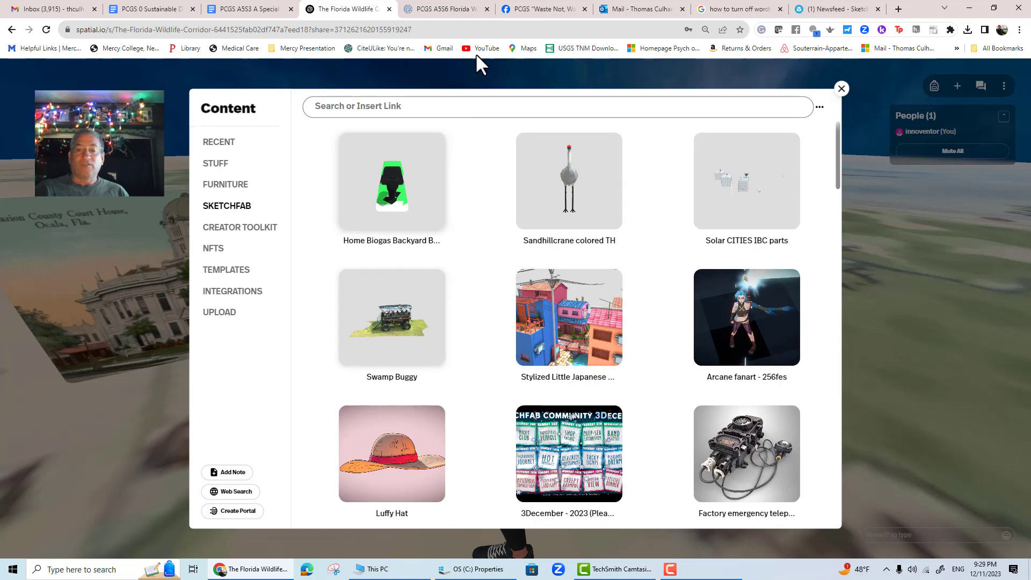
- Try placing the Swamp Buggy model beside the court house picture, then delete it
{"action": "left_click", "coordinate": [388, 344]}
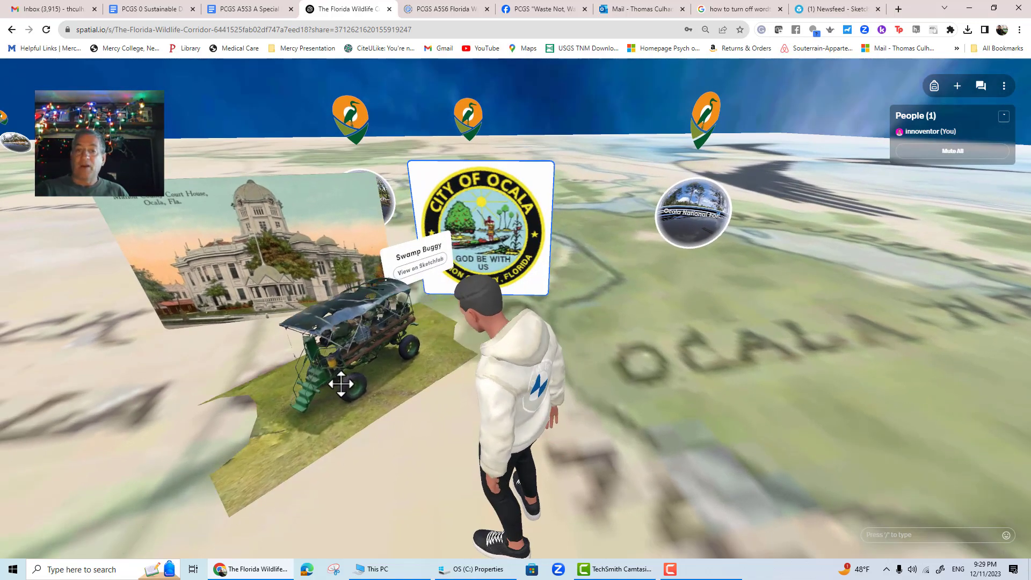
{"action": "left_click", "coordinate": [299, 418]}
{"action": "left_click", "coordinate": [609, 532]}
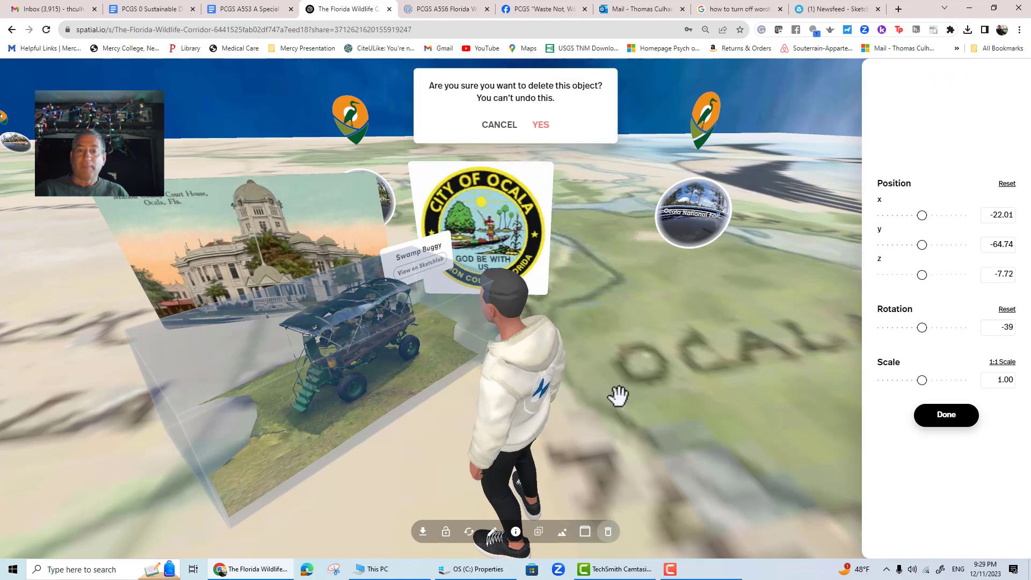
{"action": "left_click", "coordinate": [543, 127]}
- Open the content library's Sketchfab section and search for bear
{"action": "left_click", "coordinate": [957, 86]}
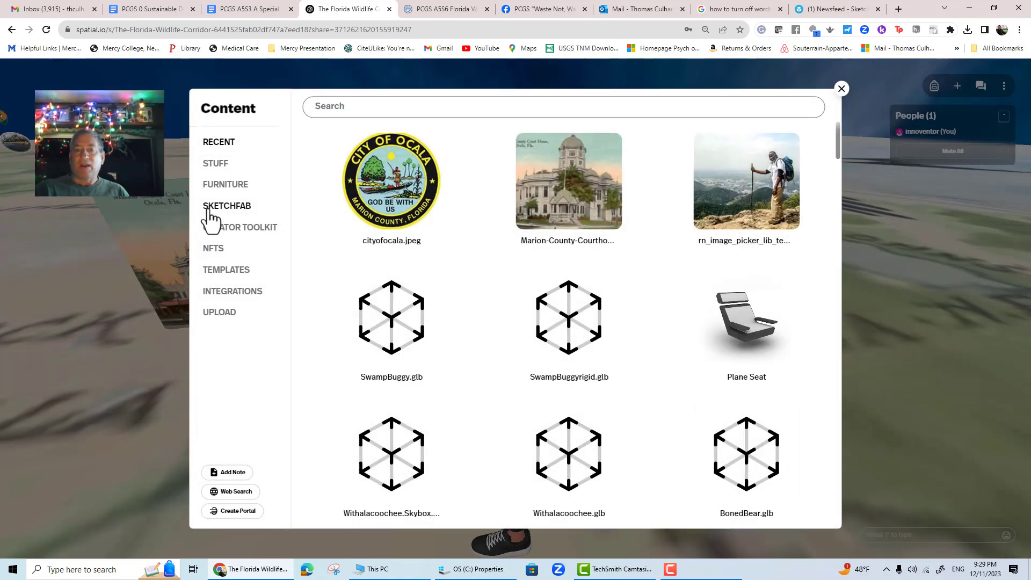
{"action": "left_click", "coordinate": [223, 206]}
{"action": "left_click", "coordinate": [349, 109]}
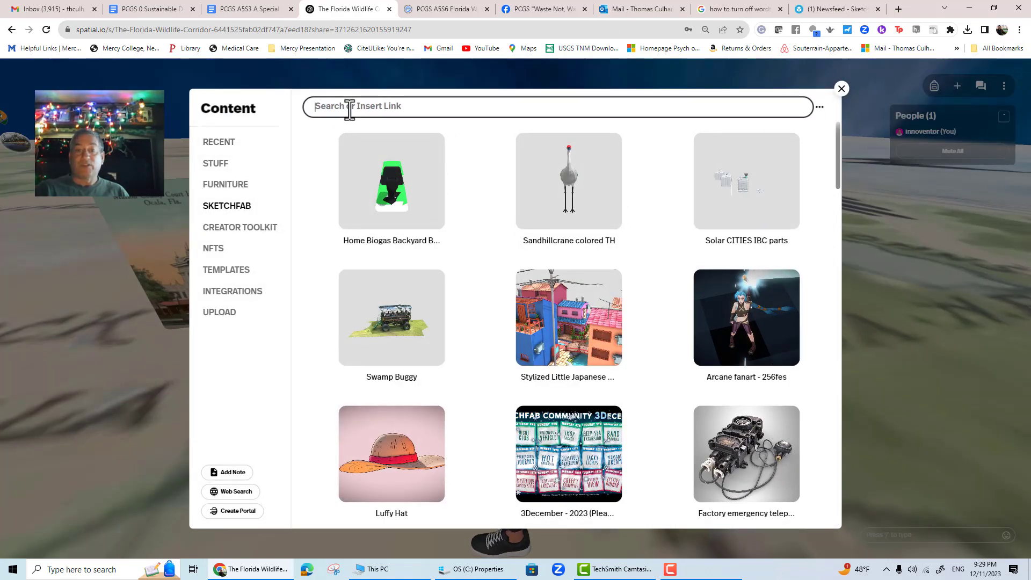
{"action": "type", "text": "bear"}
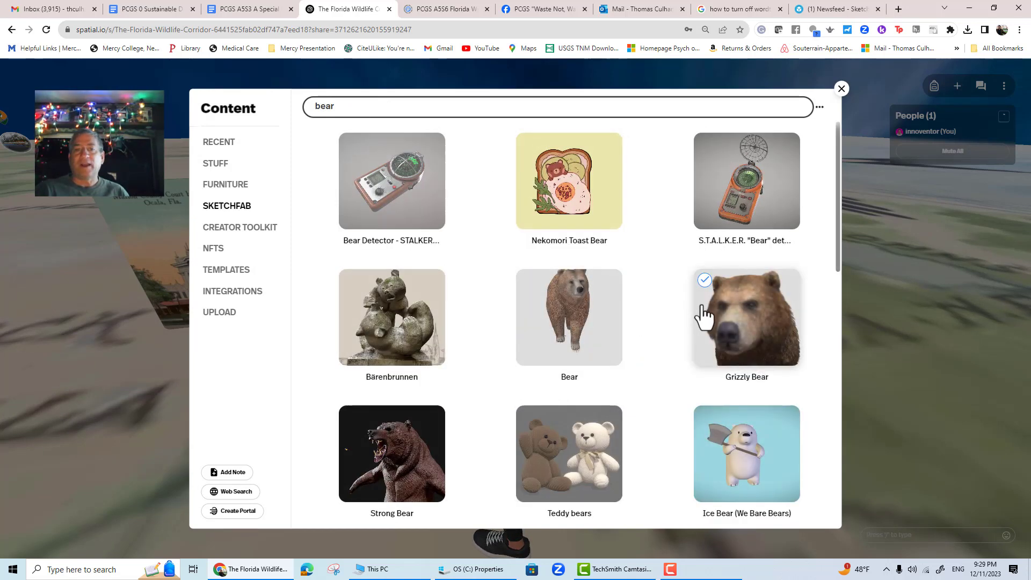
- Browse the bear search results and place the Bear model in the space beside the pictures
{"action": "scroll", "coordinate": [676, 351], "scroll_direction": "down", "scroll_amount": 2}
{"action": "scroll", "coordinate": [678, 346], "scroll_direction": "down", "scroll_amount": 4}
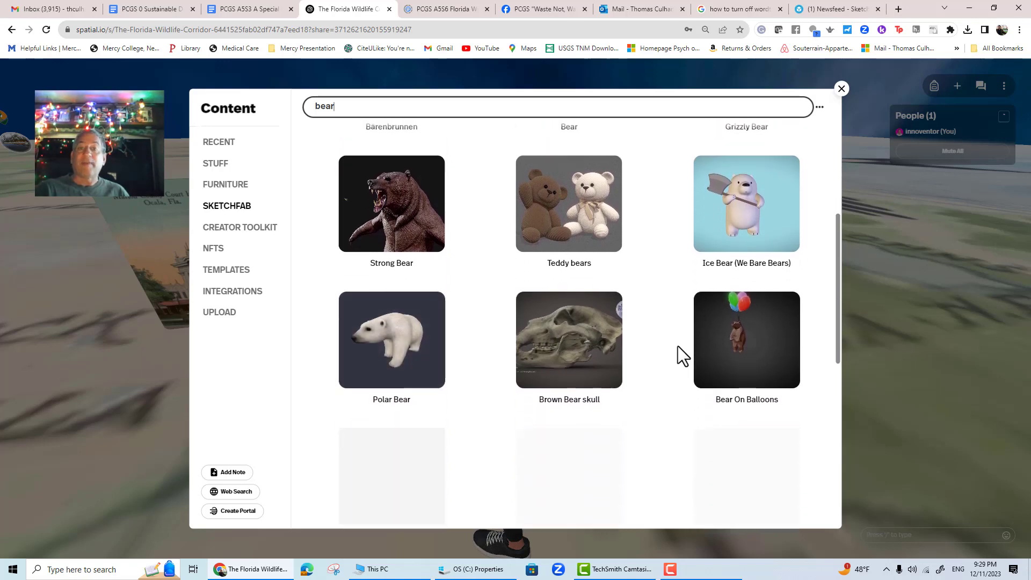
{"action": "scroll", "coordinate": [683, 364], "scroll_direction": "down", "scroll_amount": 2}
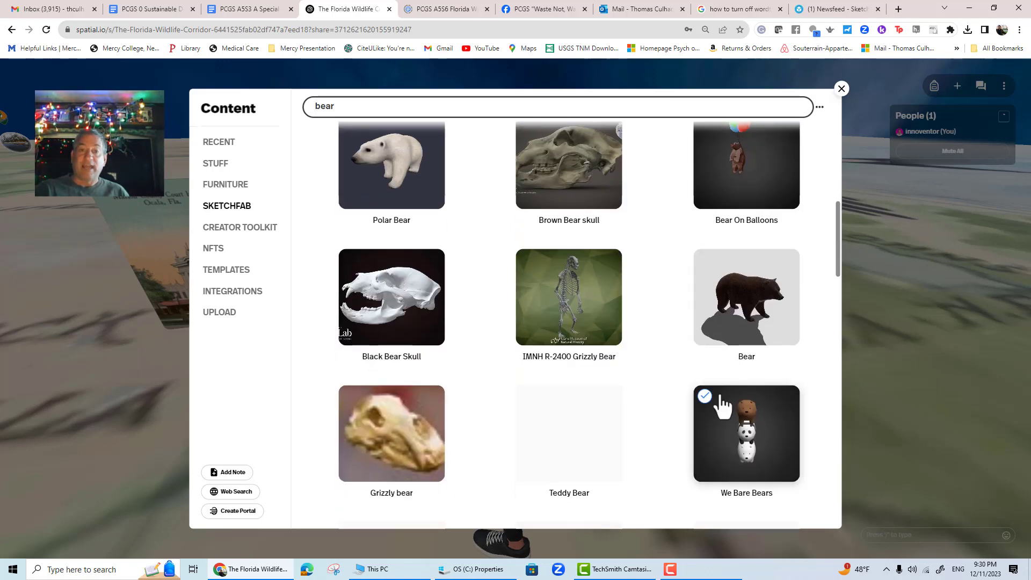
{"action": "scroll", "coordinate": [763, 328], "scroll_direction": "down", "scroll_amount": 4}
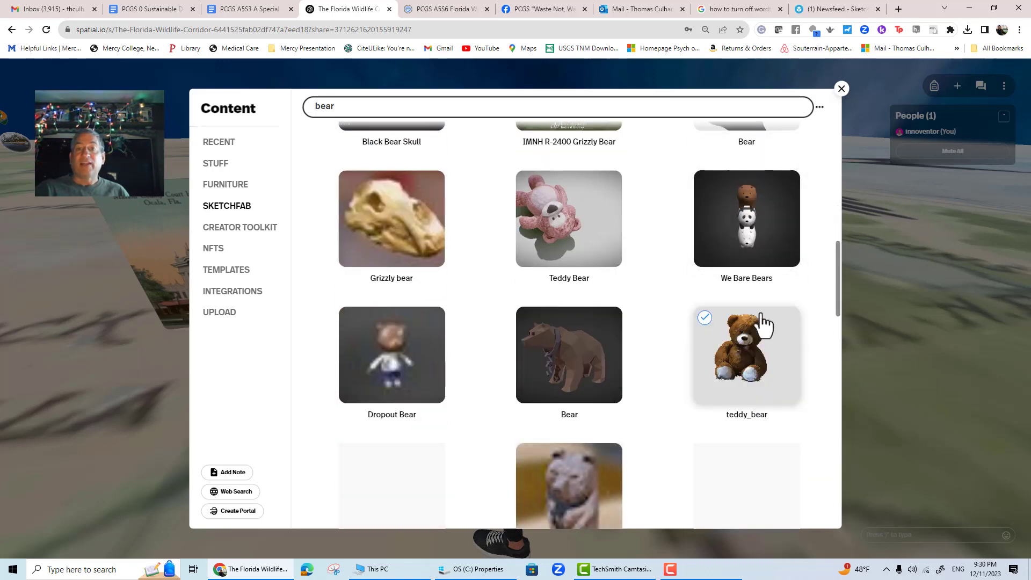
{"action": "scroll", "coordinate": [761, 324], "scroll_direction": "down", "scroll_amount": 6}
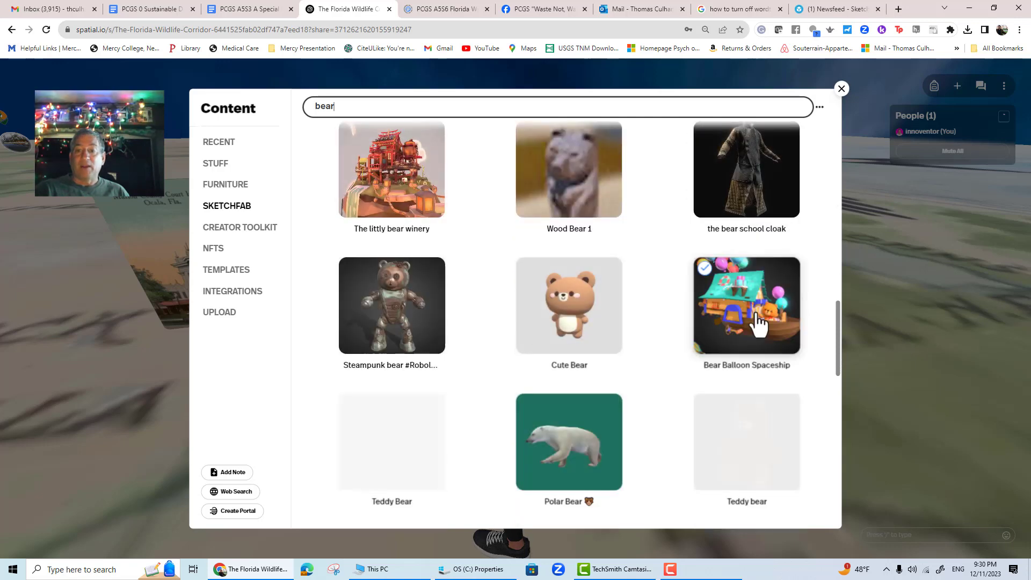
{"action": "scroll", "coordinate": [757, 324], "scroll_direction": "down", "scroll_amount": 4}
{"action": "scroll", "coordinate": [743, 341], "scroll_direction": "up", "scroll_amount": 8}
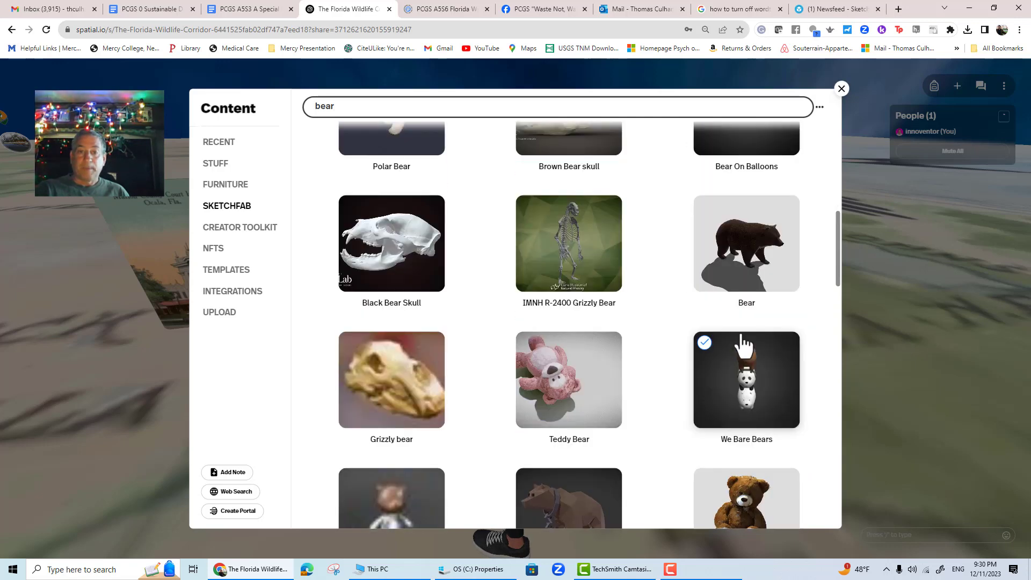
{"action": "left_click", "coordinate": [755, 260]}
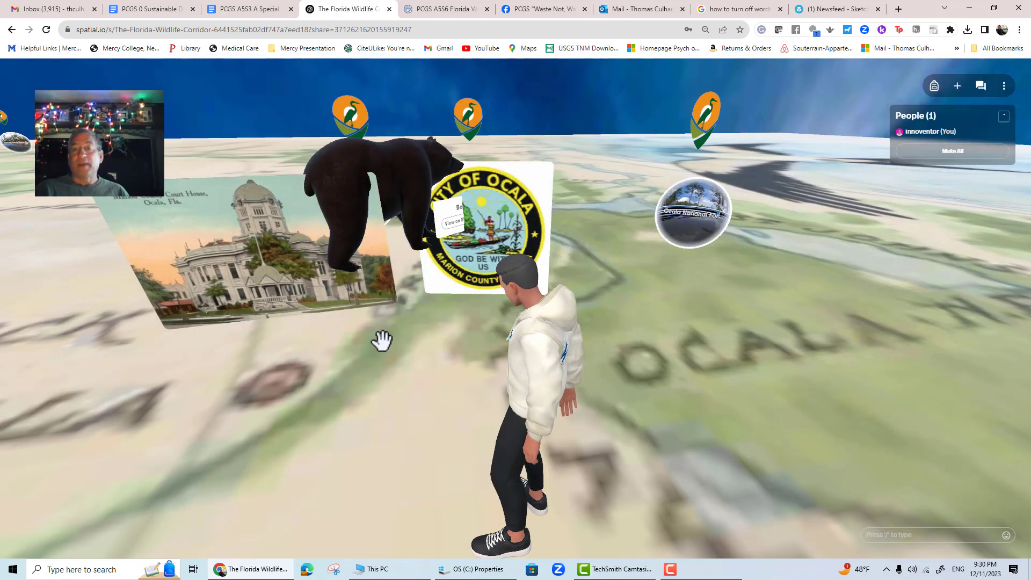
- Reposition the bear near the court house picture, setting its rotation to -7 and its y position to -65.33
{"action": "mouse_move", "coordinate": [417, 184]}
{"action": "left_mouse_down"}
{"action": "mouse_move", "coordinate": [418, 302]}
{"action": "mouse_move", "coordinate": [362, 285]}
{"action": "left_mouse_up"}
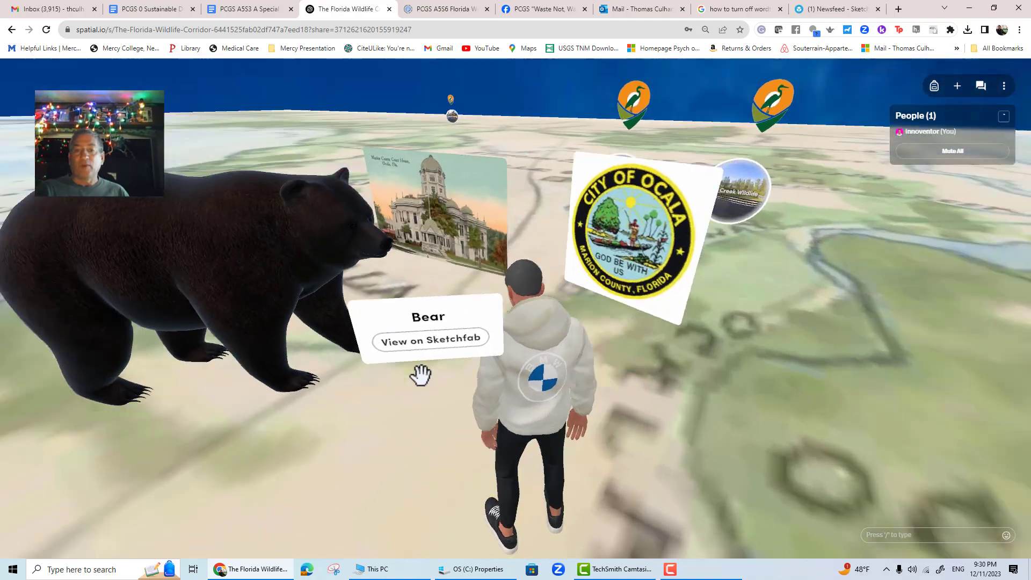
{"action": "left_click", "coordinate": [267, 288]}
{"action": "left_click_drag", "start_coordinate": [339, 327], "coordinate": [332, 324]}
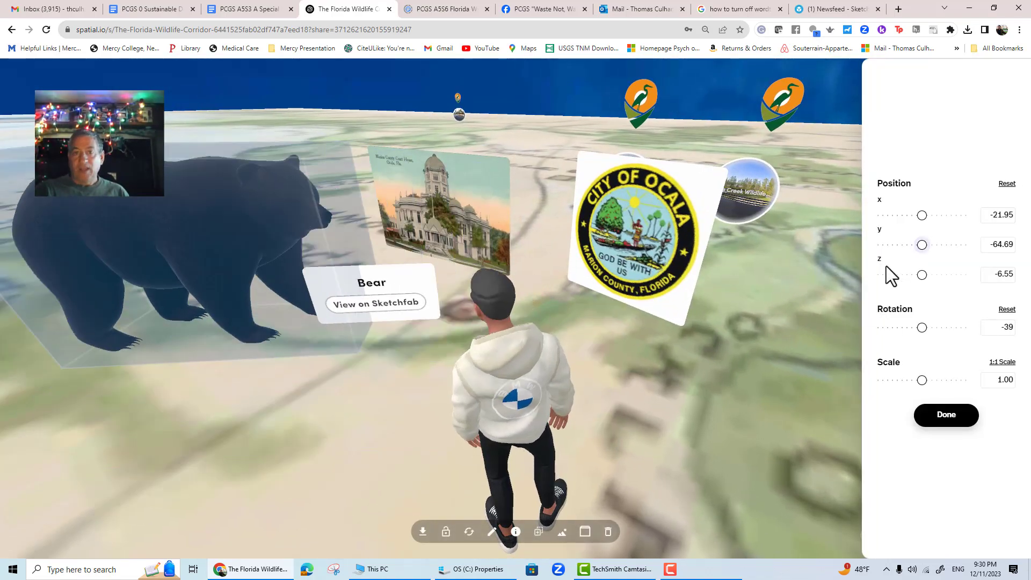
{"action": "left_click_drag", "start_coordinate": [931, 329], "coordinate": [937, 329]}
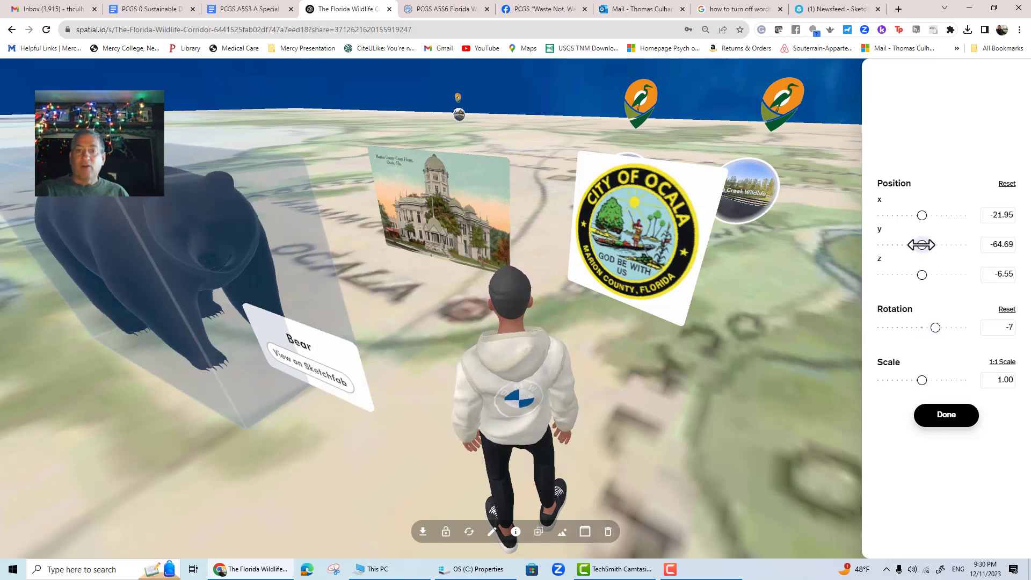
{"action": "left_click_drag", "start_coordinate": [922, 244], "coordinate": [910, 242]}
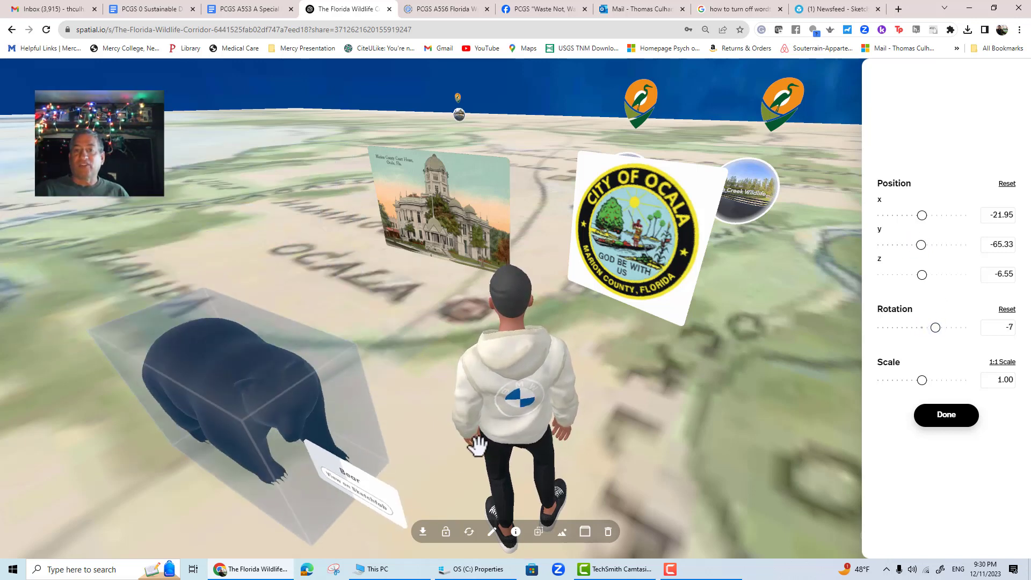
{"action": "left_click_drag", "start_coordinate": [753, 488], "coordinate": [778, 430]}
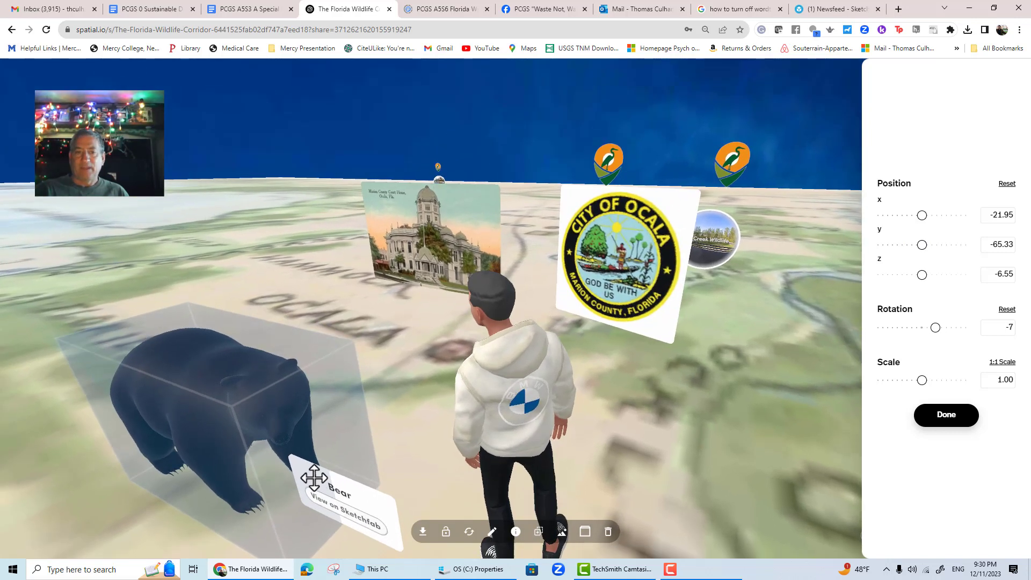
- Rename the bear Florida Black Bear and set its description to This is a Black Bear
{"action": "left_click", "coordinate": [516, 532]}
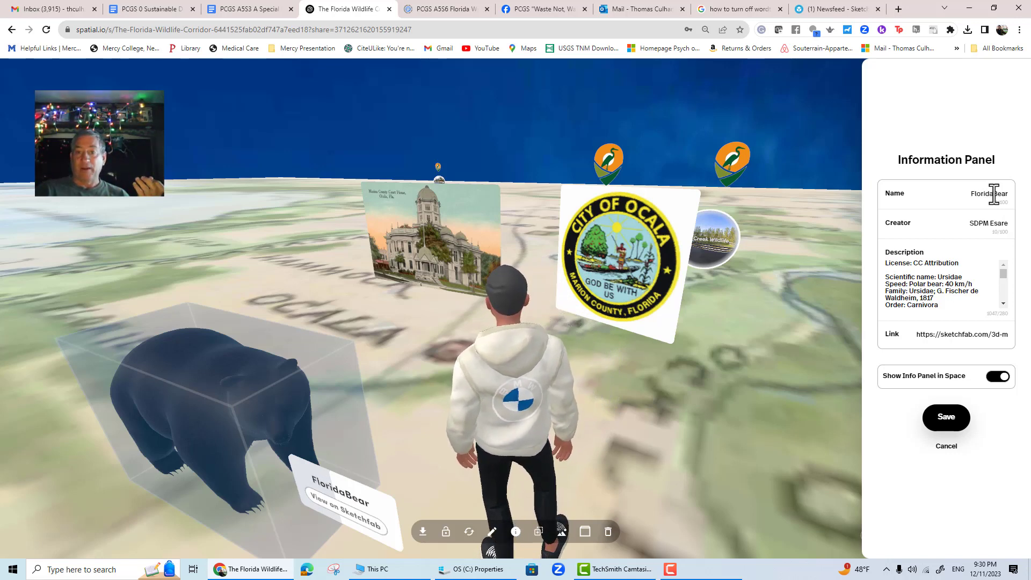
{"action": "type", "text": "ck"}
{"action": "key", "text": "Return"}
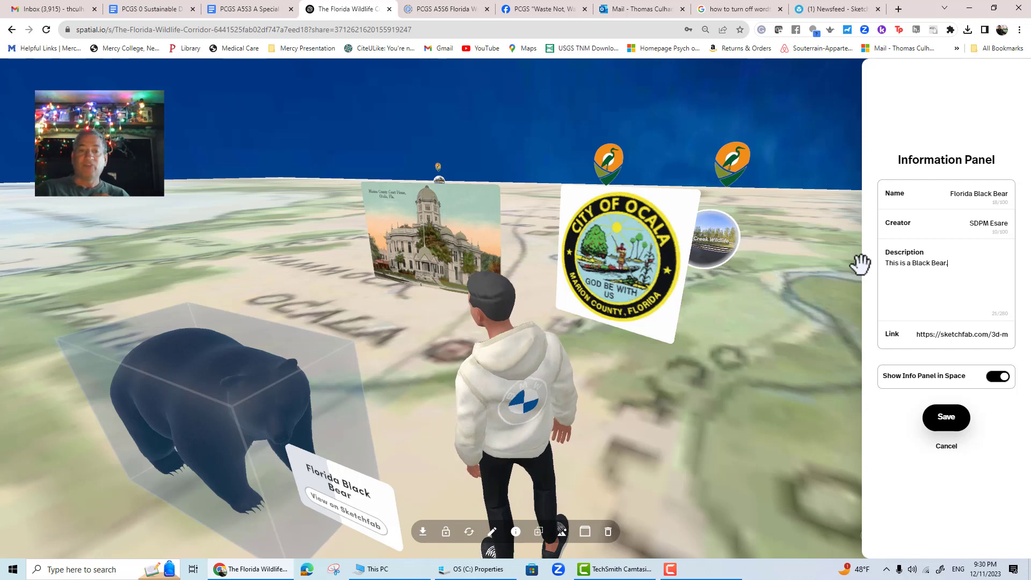
- Toggle the bear's info panel display in the space off and back on
{"action": "left_click", "coordinate": [996, 375]}
{"action": "left_click", "coordinate": [995, 378]}
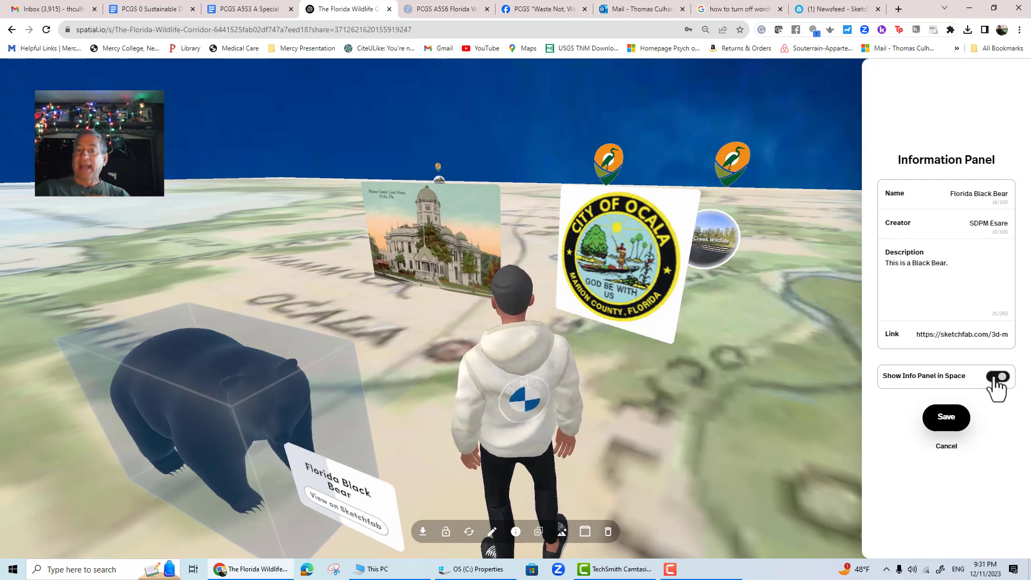
{"action": "left_click", "coordinate": [997, 377]}
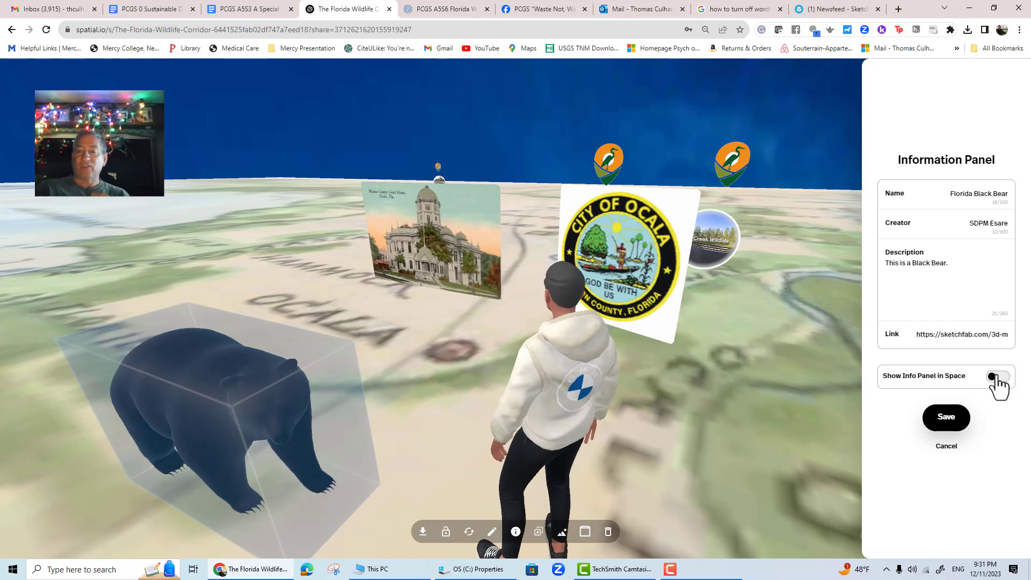
{"action": "left_click", "coordinate": [996, 377]}
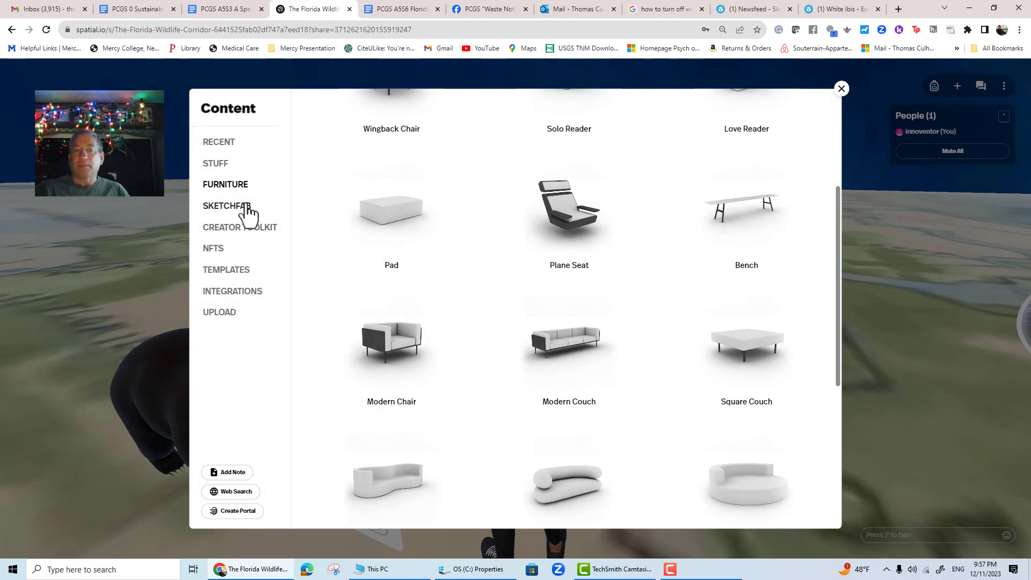
- Browse the content library's Recent, Stuff and Furniture categories and open the Upload section
{"action": "left_click", "coordinate": [223, 142]}
{"action": "left_click", "coordinate": [222, 163]}
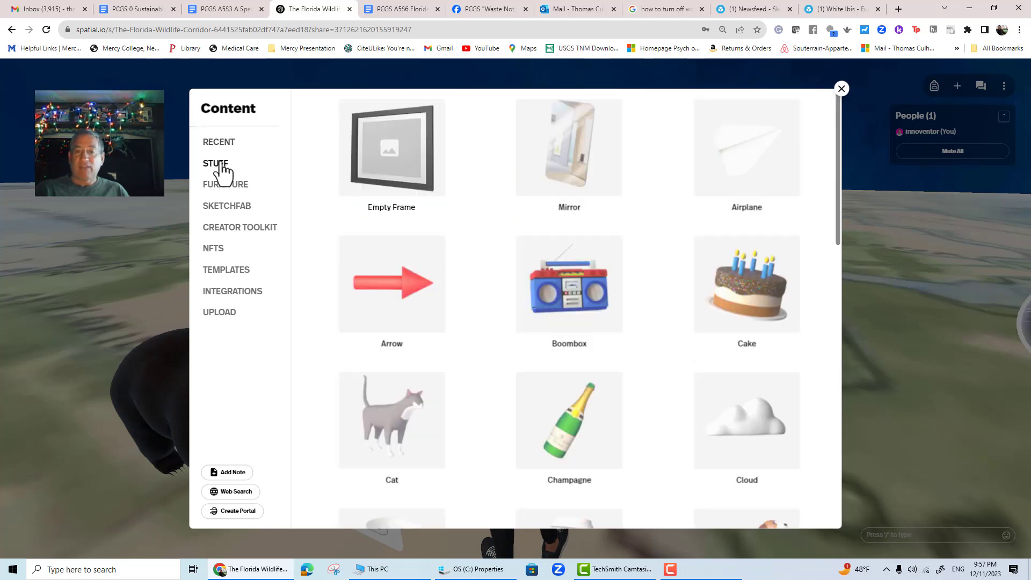
{"action": "left_click", "coordinate": [226, 186]}
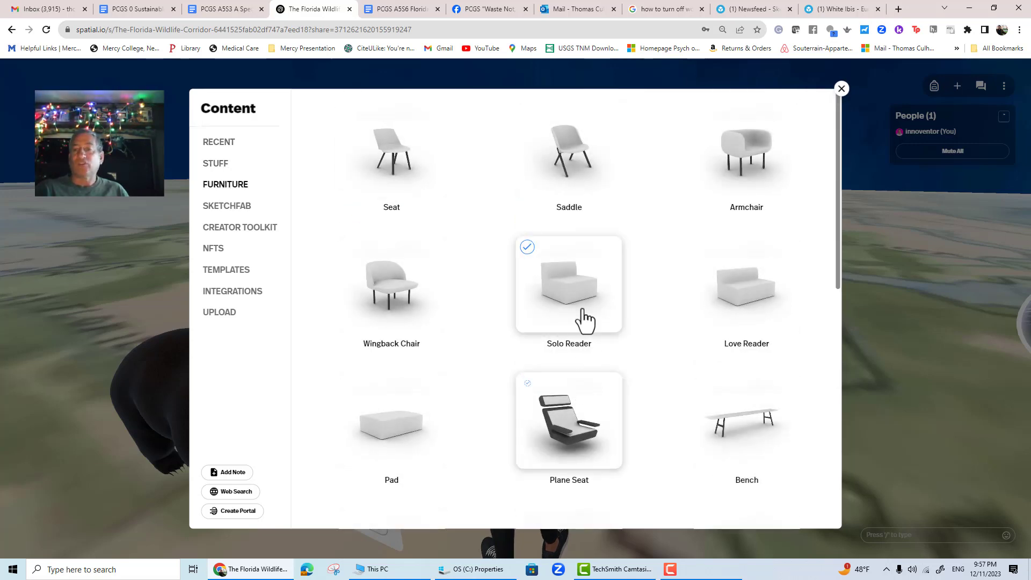
{"action": "scroll", "coordinate": [591, 394], "scroll_direction": "down", "scroll_amount": 2}
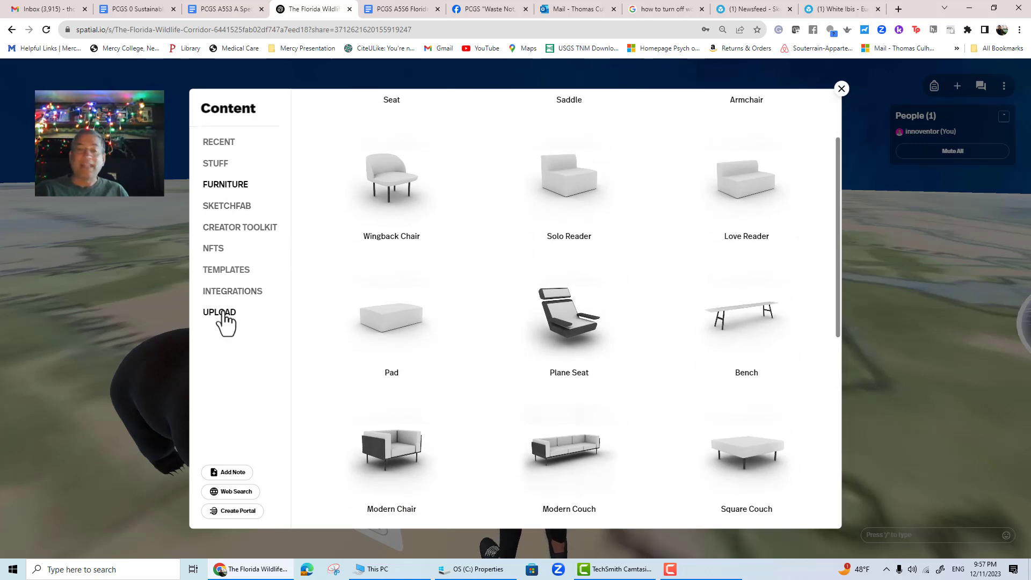
{"action": "left_click", "coordinate": [220, 313]}
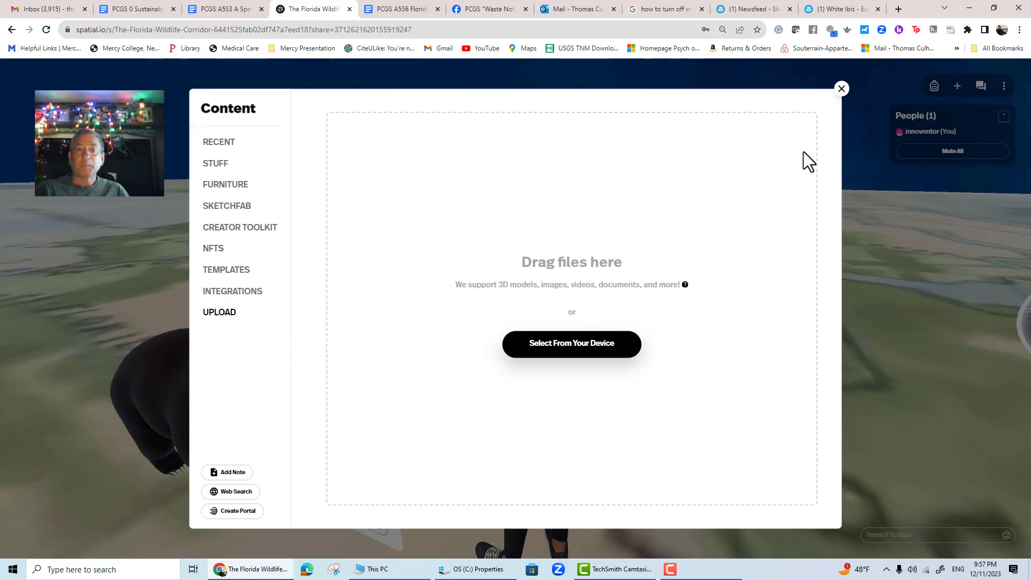
- Open the White Ibis - Eudocimus albus model page on Sketchfab and open its download options
{"action": "left_click", "coordinate": [744, 11]}
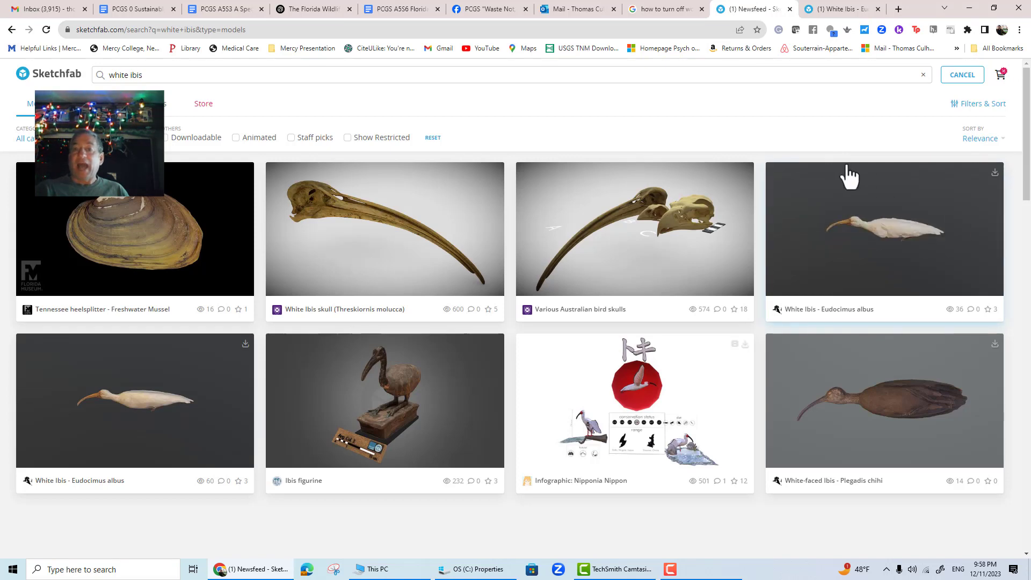
{"action": "left_click", "coordinate": [835, 9]}
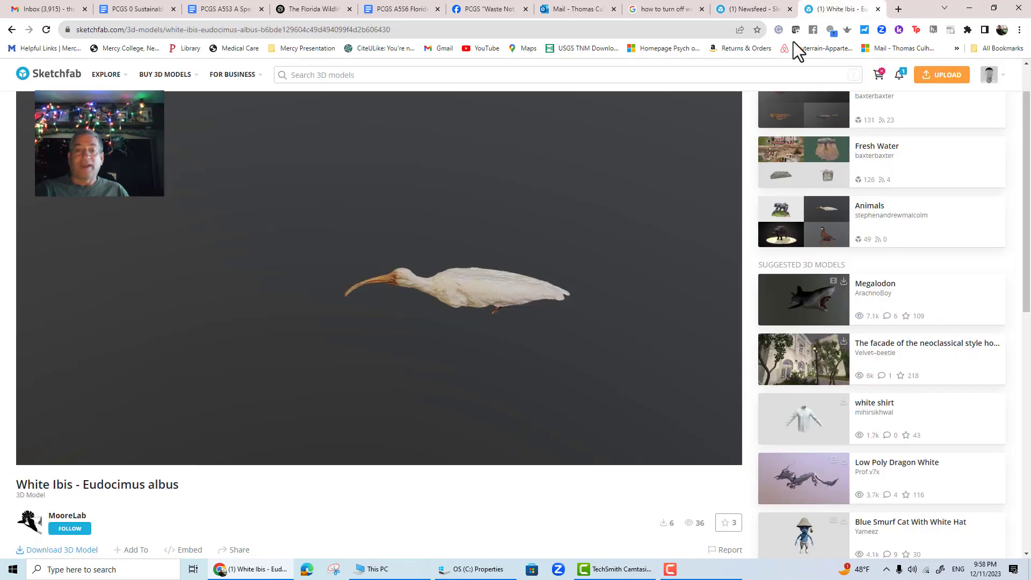
{"action": "scroll", "coordinate": [169, 553], "scroll_direction": "down", "scroll_amount": 1}
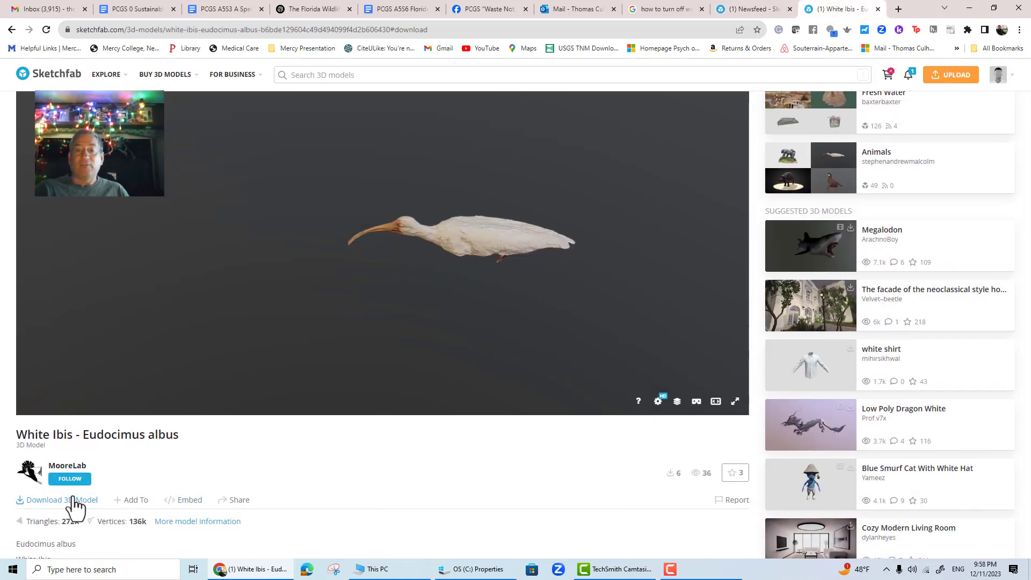
{"action": "left_click", "coordinate": [75, 500]}
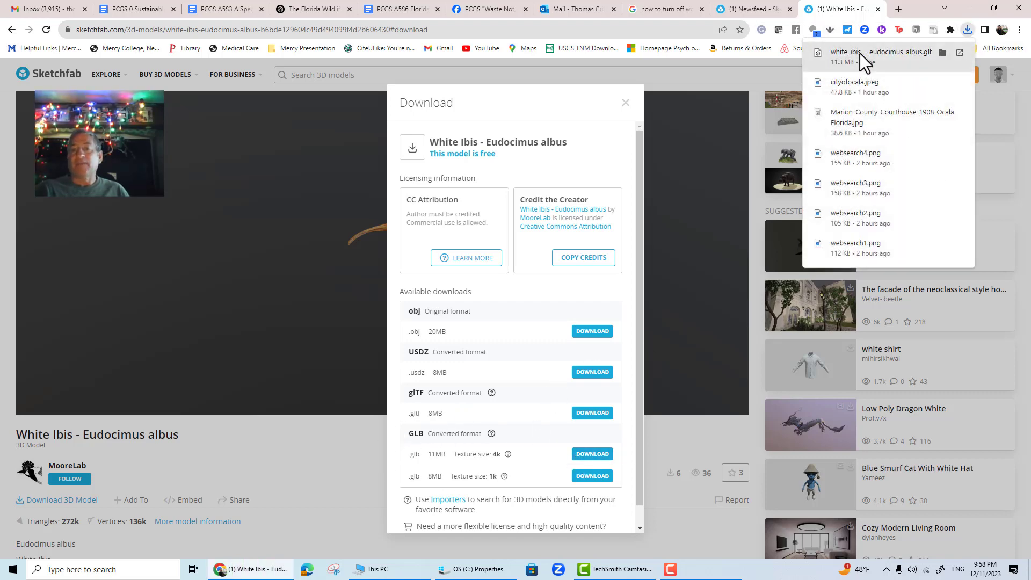
- Show the downloaded white ibis file in its folder and open the FWC Animals folder
{"action": "right_click", "coordinate": [860, 54]}
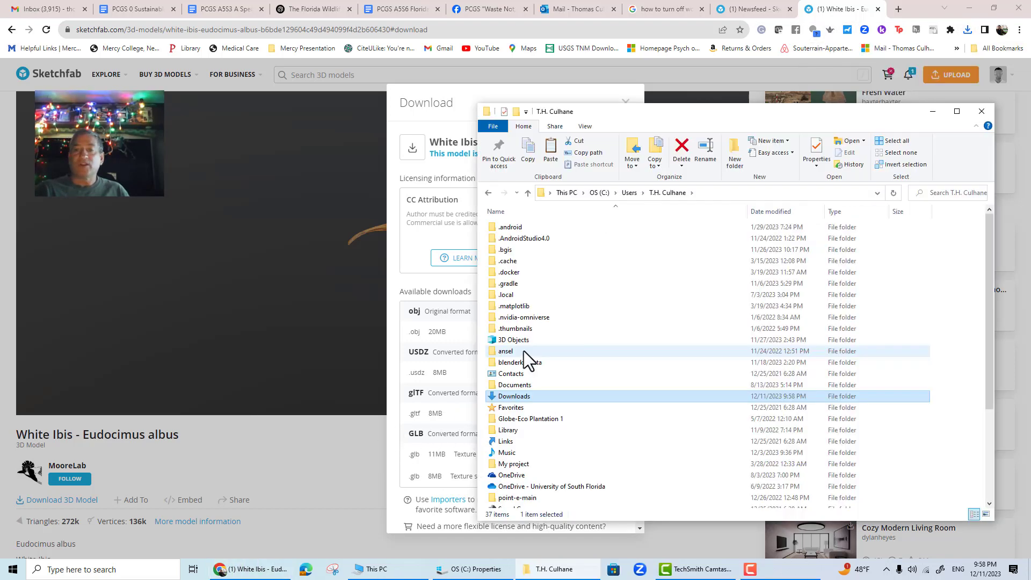
{"action": "left_click", "coordinate": [518, 340]}
{"action": "double_click", "coordinate": [519, 339]}
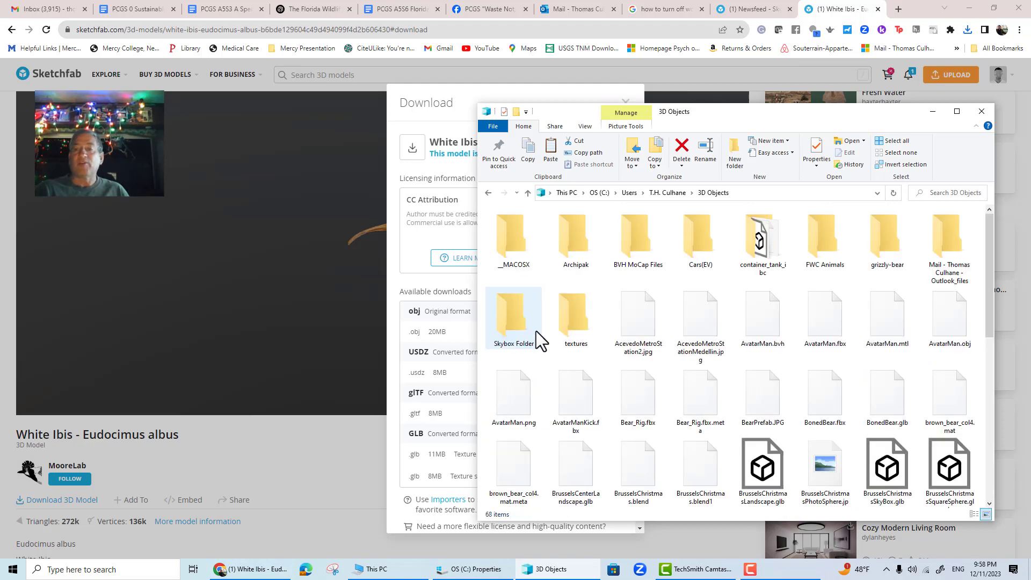
{"action": "double_click", "coordinate": [816, 249]}
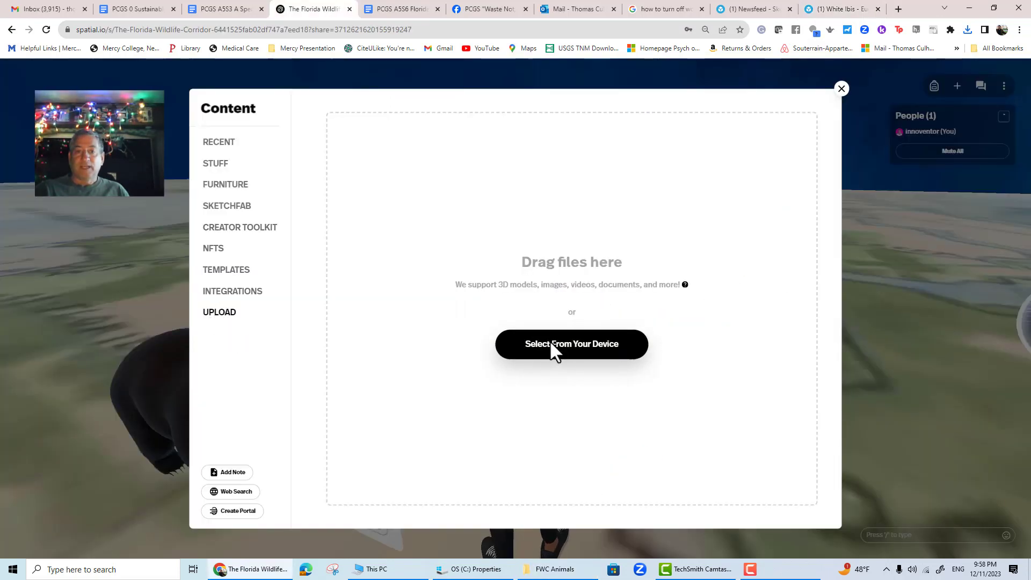
- Upload the white ibis model from the device into the space and select it
{"action": "left_click", "coordinate": [550, 342]}
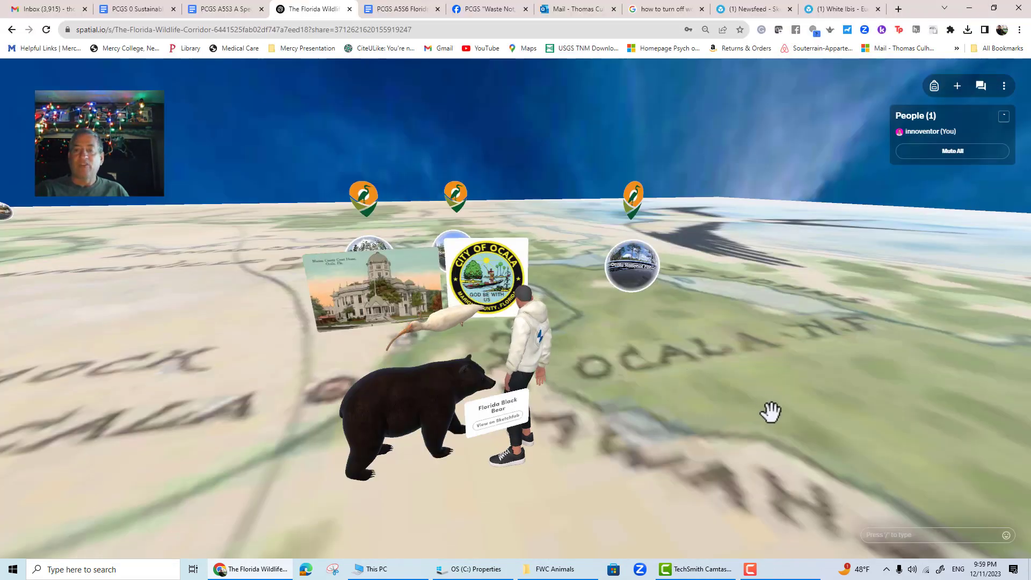
{"action": "left_click_drag", "start_coordinate": [770, 411], "coordinate": [687, 445]}
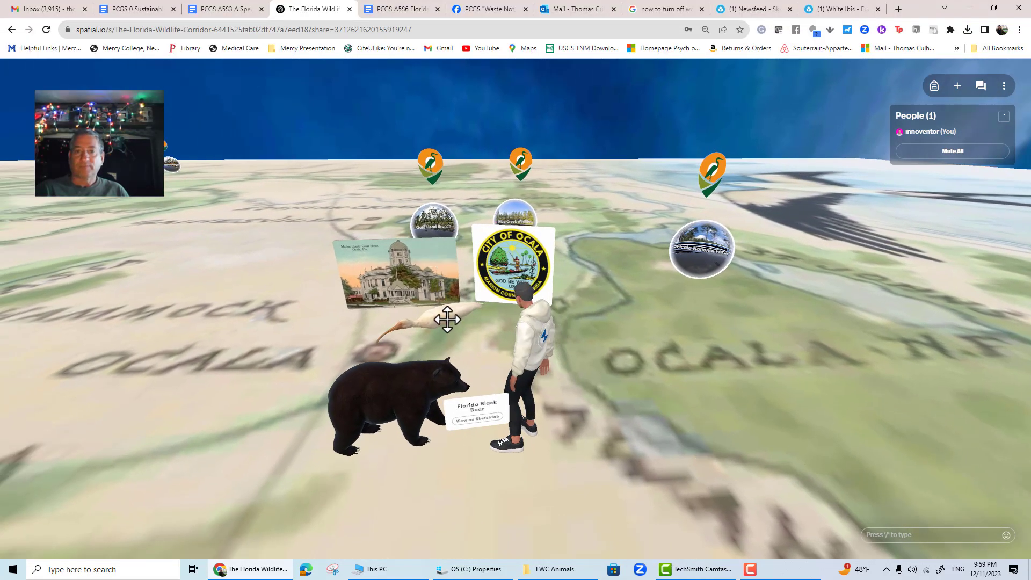
{"action": "left_click", "coordinate": [447, 319]}
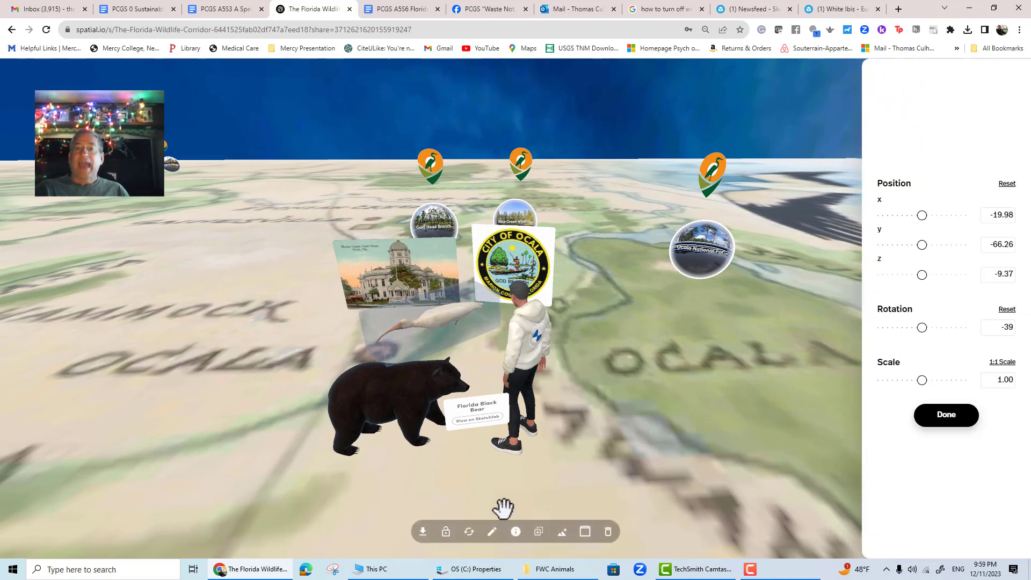
- Open the ibis's information panel and turn off its info panel display in the space
{"action": "left_click", "coordinate": [515, 532]}
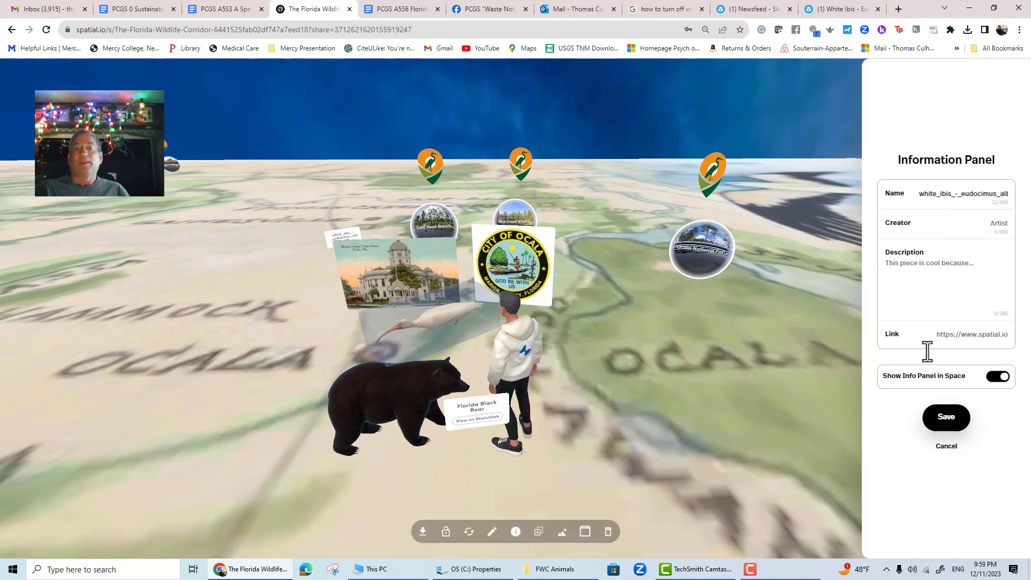
{"action": "left_click", "coordinate": [997, 377]}
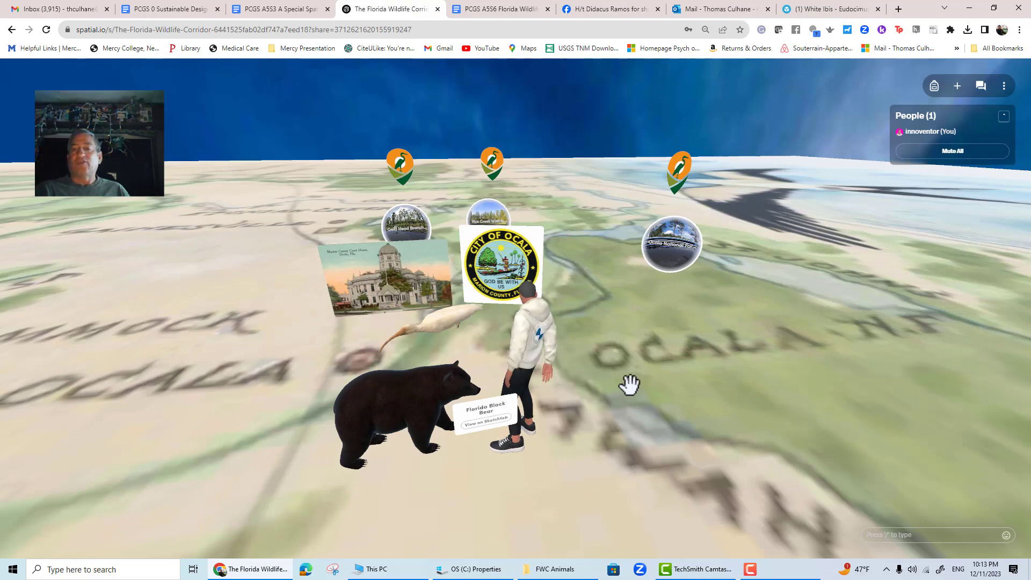
{"action": "left_click_drag", "start_coordinate": [682, 420], "coordinate": [412, 385]}
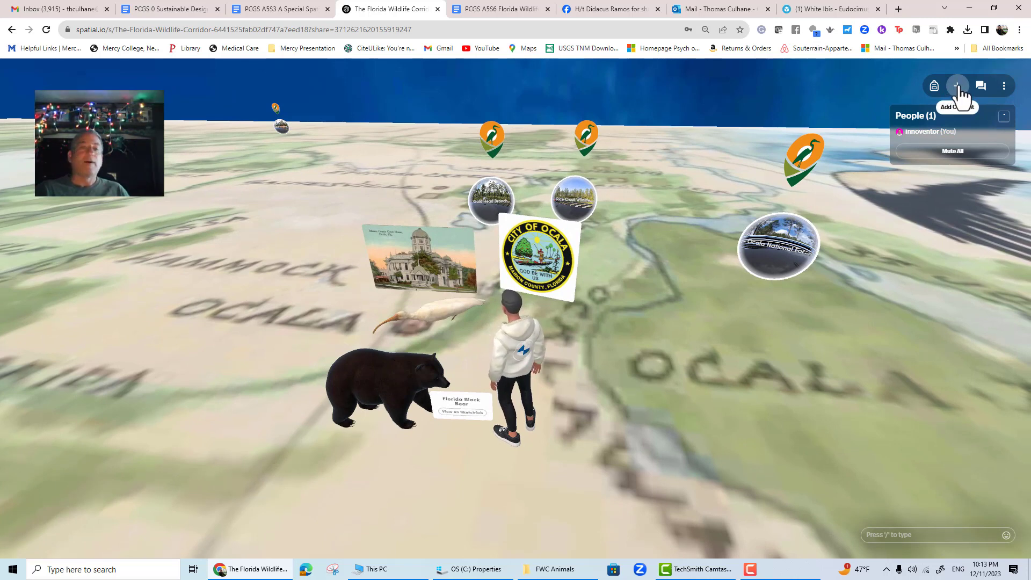
- Add a note beside the avatar introducing the speaker's love of Ocala's bears and hope for stronger Florida wildlife protections
{"action": "left_click_drag", "start_coordinate": [836, 332], "coordinate": [828, 271]}
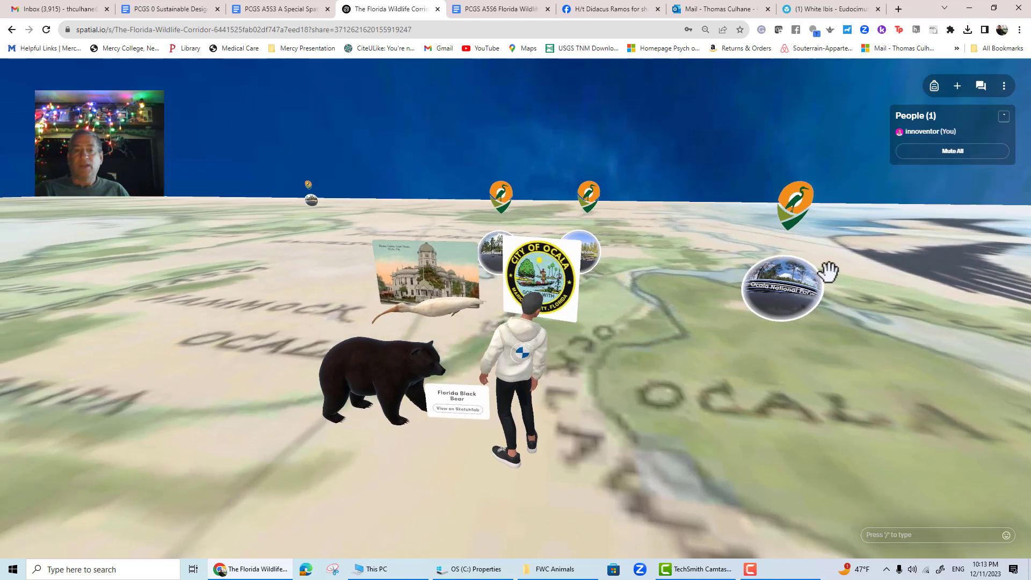
{"action": "left_click", "coordinate": [956, 87]}
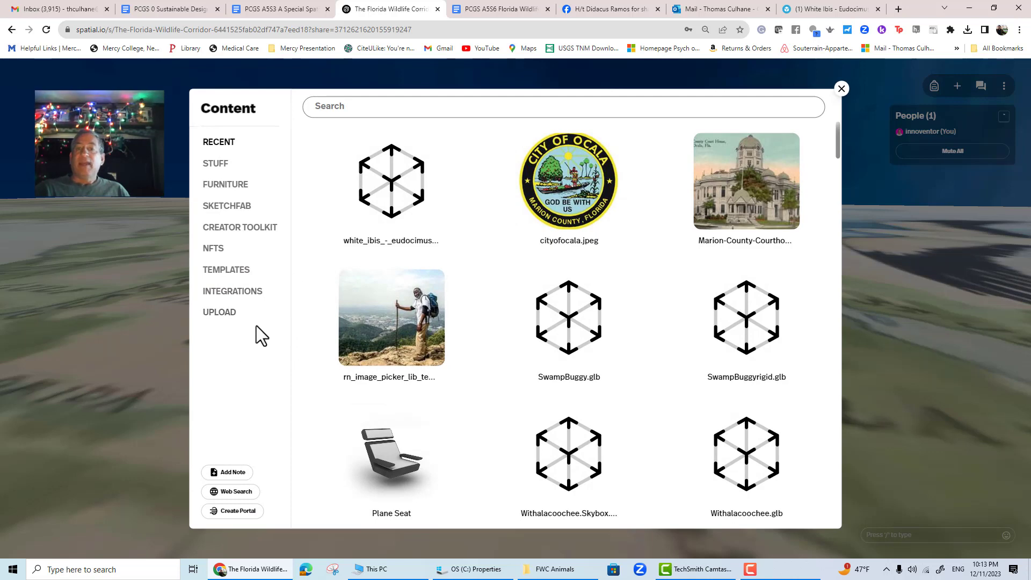
{"action": "left_click", "coordinate": [226, 206]}
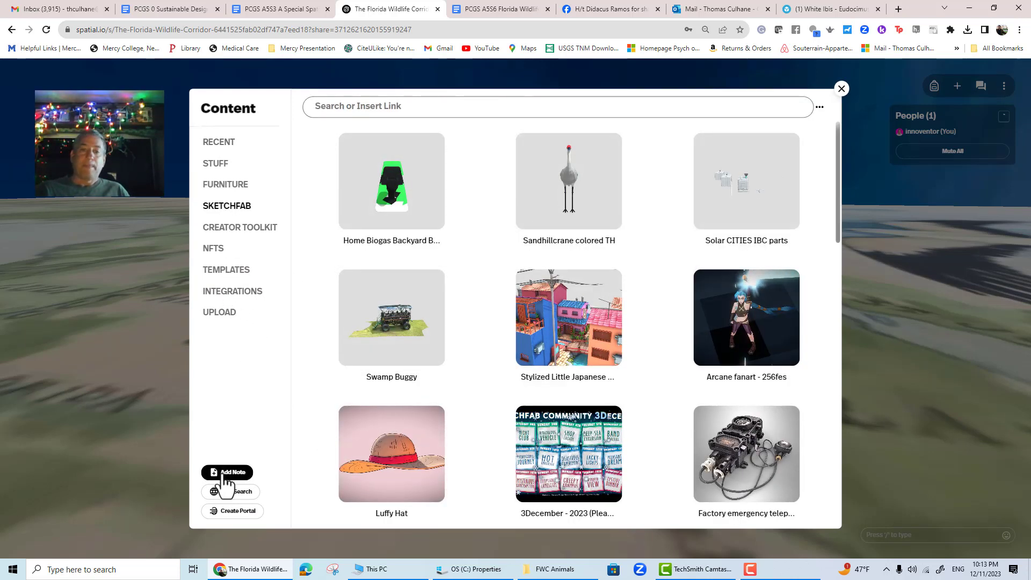
{"action": "left_click", "coordinate": [221, 472]}
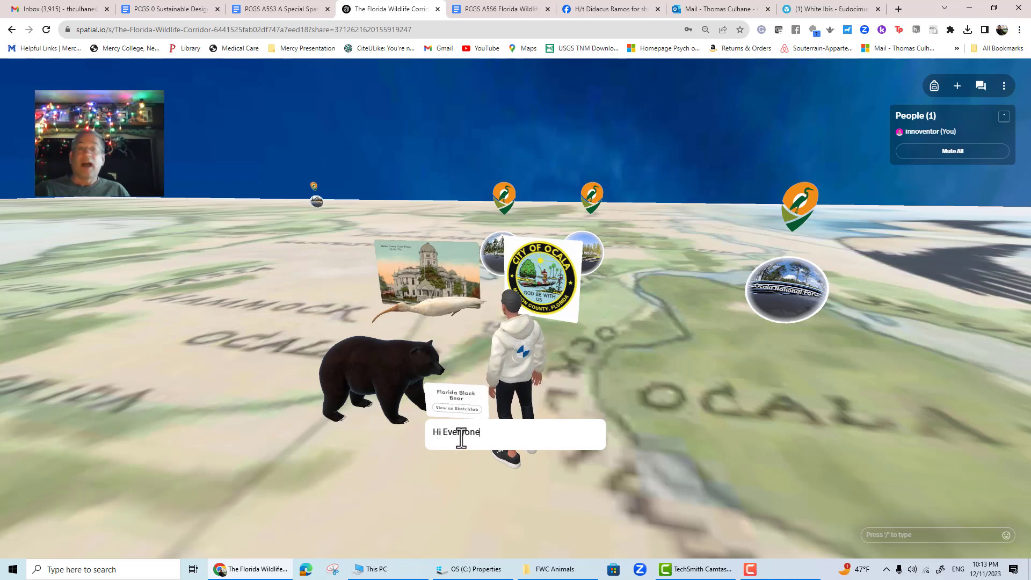
{"action": "type", "text": "T.H."}
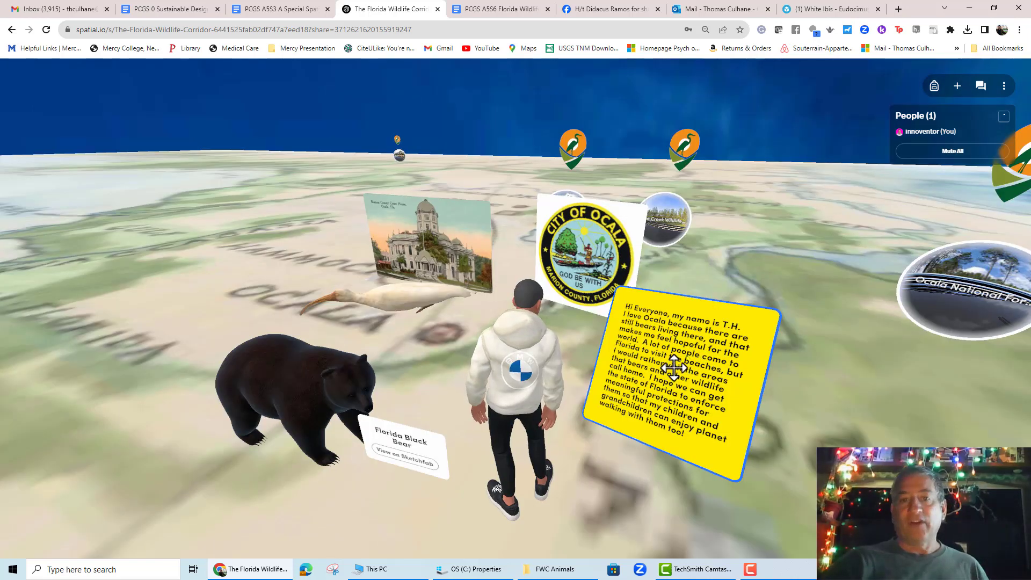
- Lock the note and the City of Ocala seal picture in place
{"action": "left_click", "coordinate": [674, 368]}
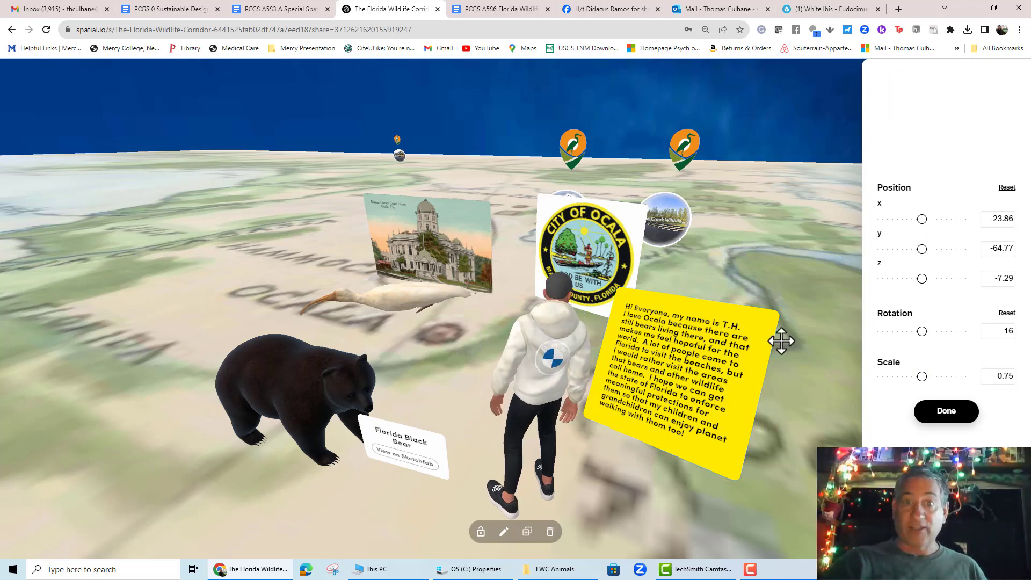
{"action": "left_click", "coordinate": [481, 541]}
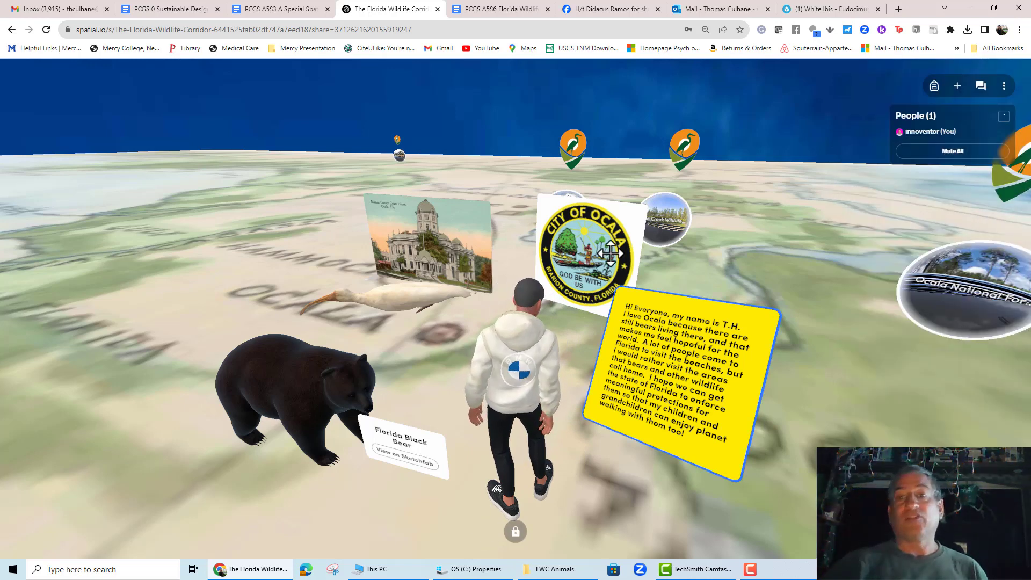
{"action": "left_click", "coordinate": [578, 264]}
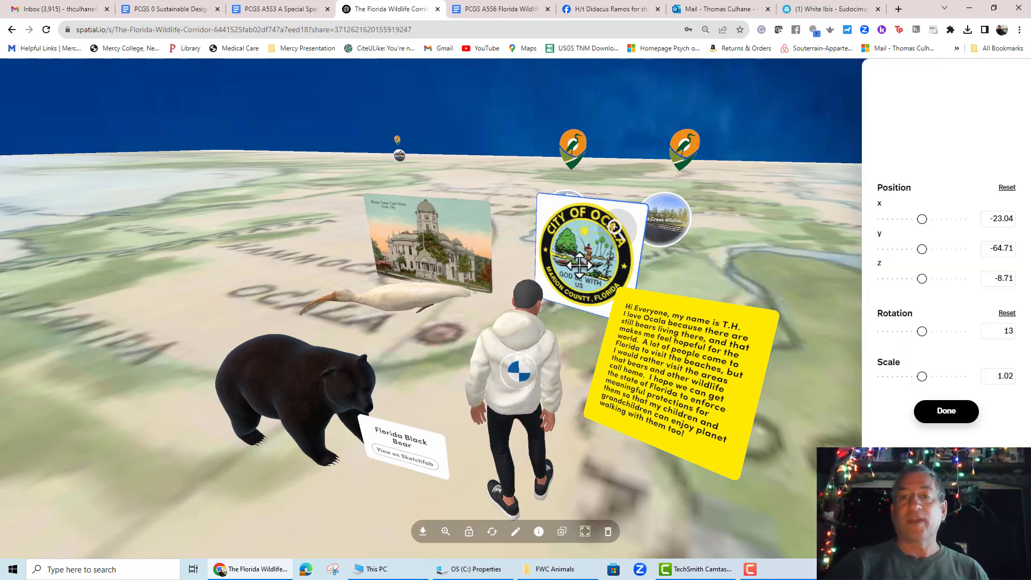
{"action": "left_click", "coordinate": [468, 535]}
- Open the Marion County Court House picture in full view and close it again
{"action": "left_click", "coordinate": [435, 238]}
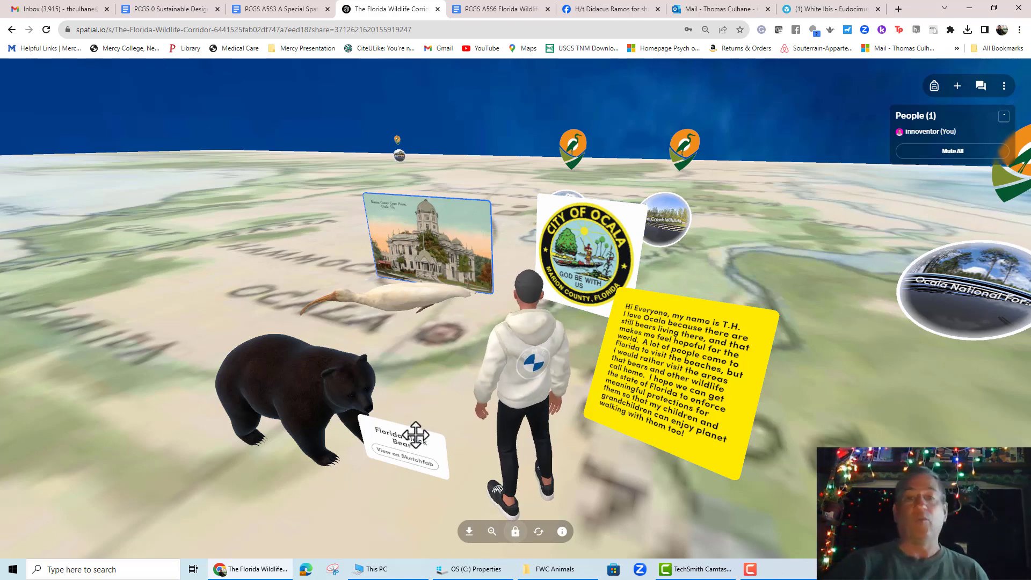
{"action": "left_click", "coordinate": [330, 386]}
{"action": "left_click", "coordinate": [441, 534]}
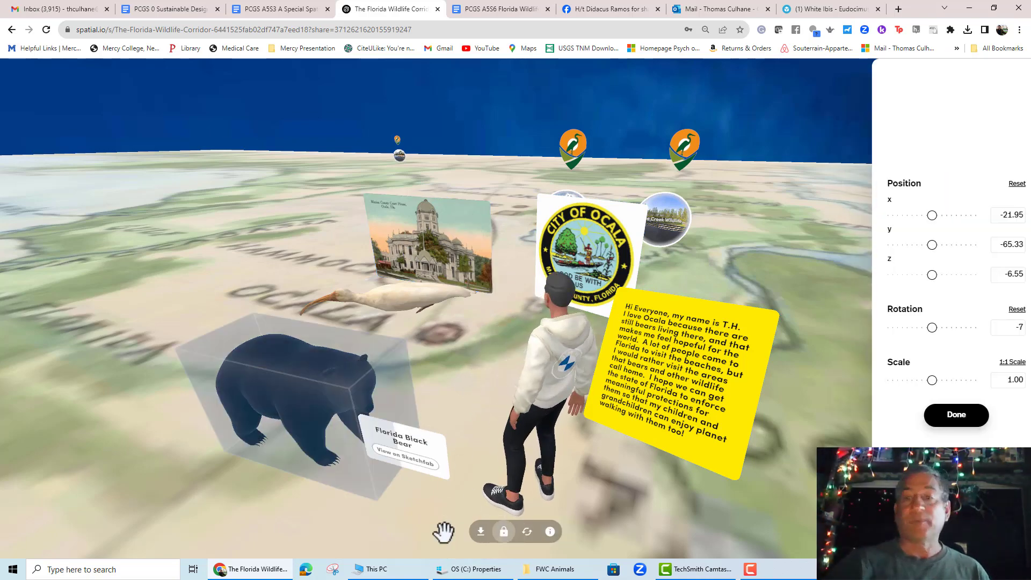
{"action": "left_click", "coordinate": [467, 258]}
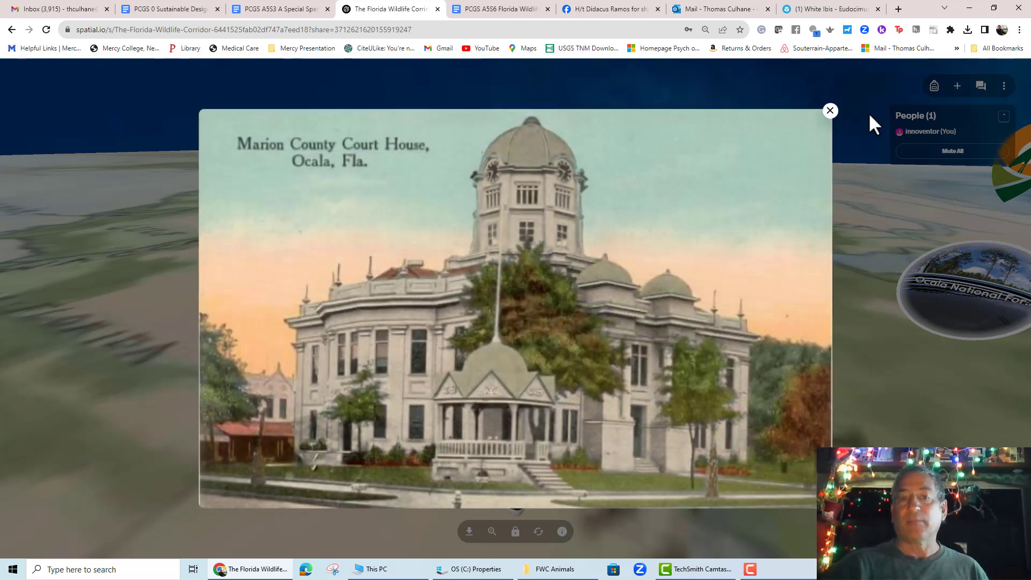
{"action": "left_click", "coordinate": [830, 111]}
- Unlock the black bear model, move it further left on the map, and lock it again
{"action": "left_click", "coordinate": [299, 387]}
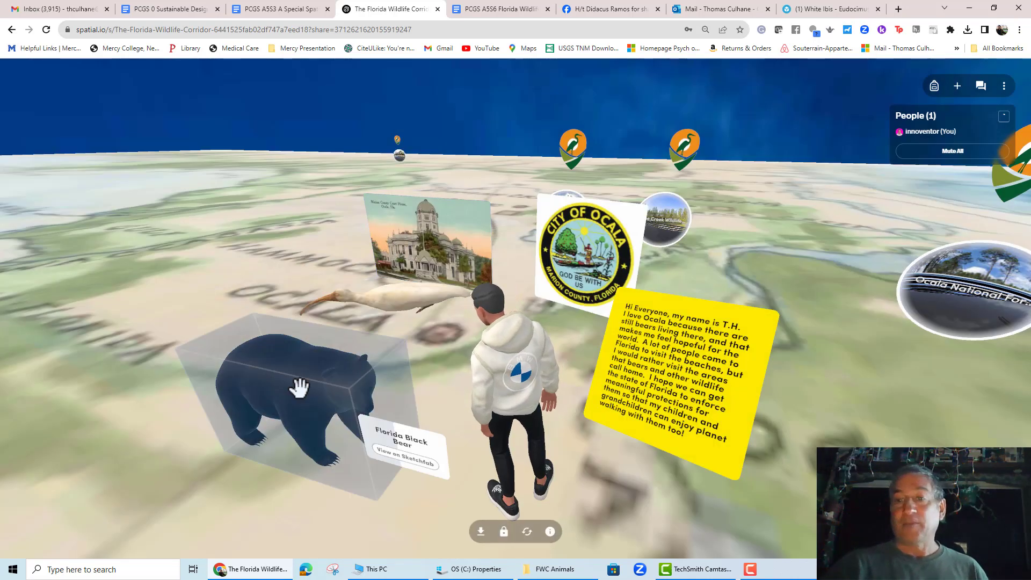
{"action": "left_click", "coordinate": [503, 532]}
{"action": "left_click_drag", "start_coordinate": [315, 421], "coordinate": [252, 417]}
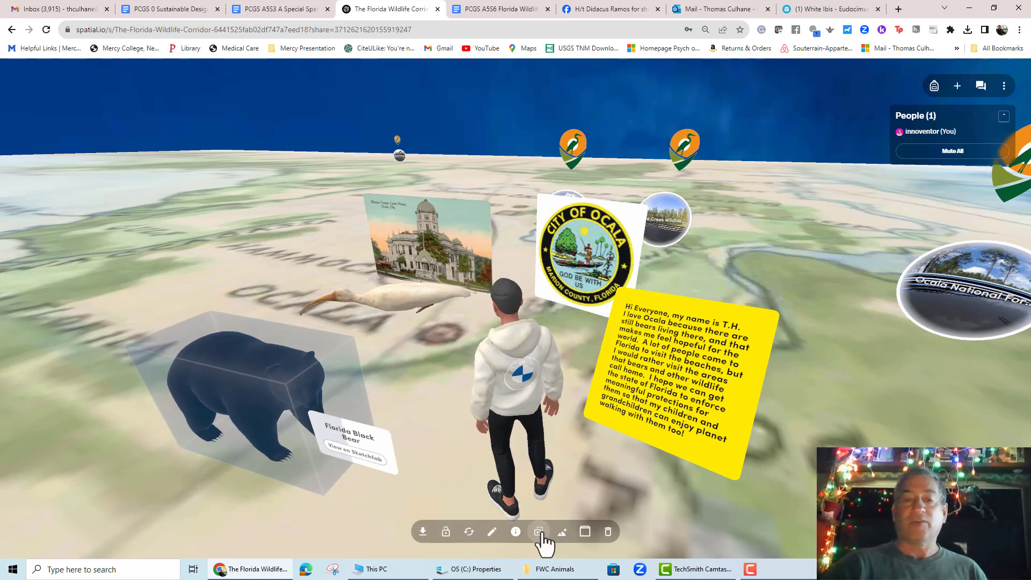
{"action": "left_click", "coordinate": [446, 532]}
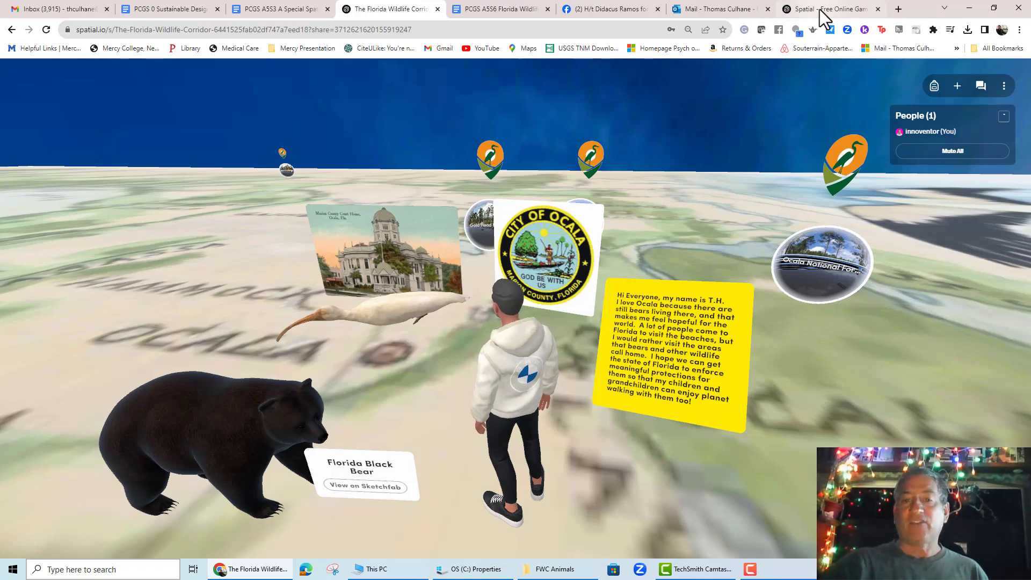
- Search Spatial for "florida wildlife" and browse the matching spaces
{"action": "left_click", "coordinate": [821, 10]}
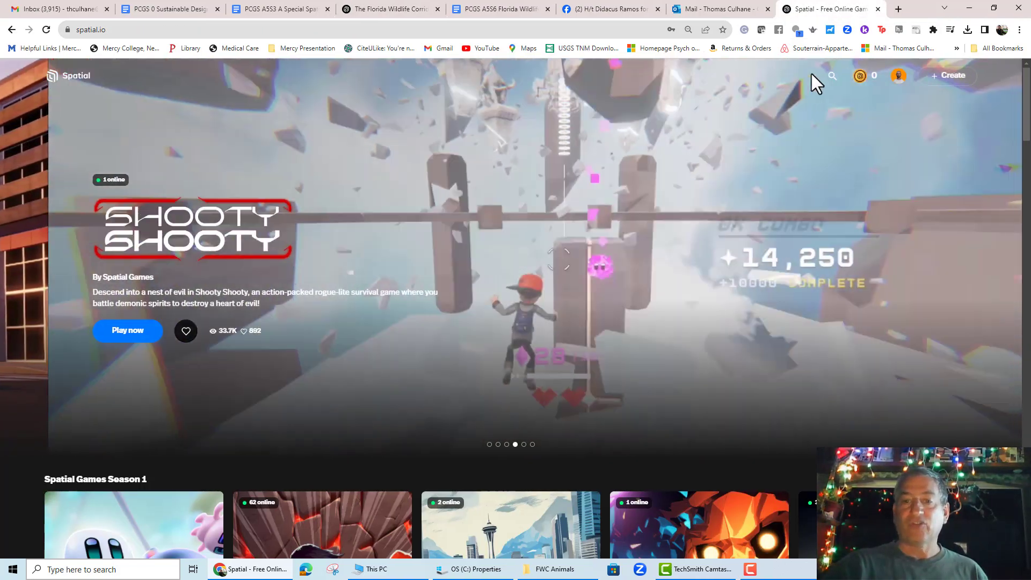
{"action": "left_click", "coordinate": [832, 76]}
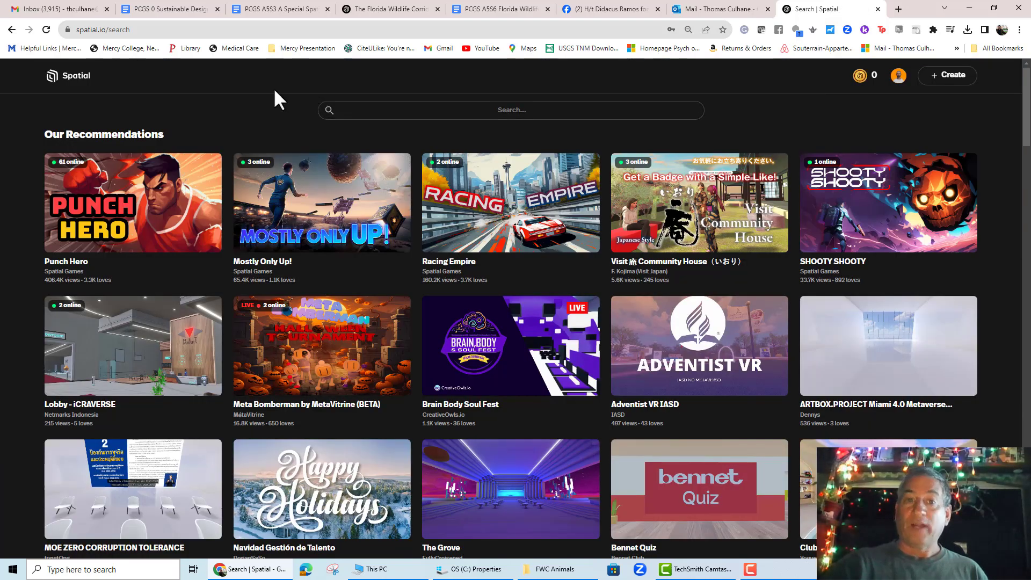
{"action": "left_click", "coordinate": [504, 110]}
{"action": "left_click", "coordinate": [439, 140]}
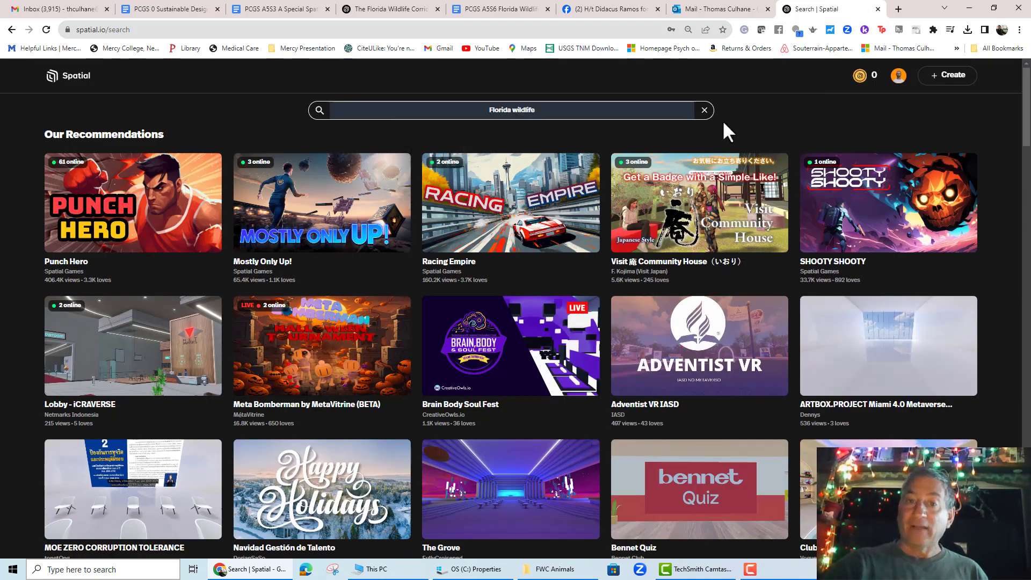
{"action": "key", "text": "Return"}
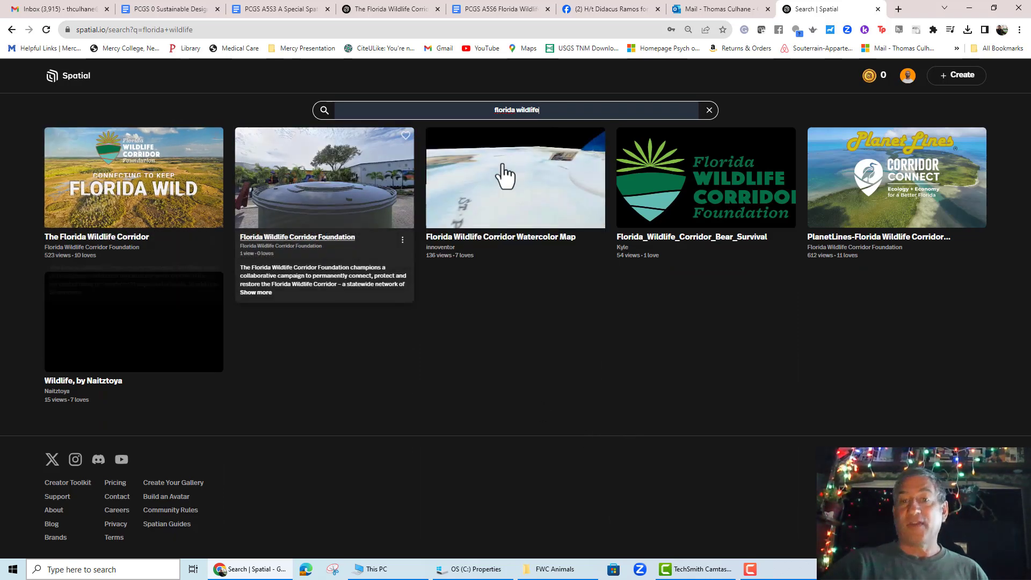
{"action": "mouse_move", "coordinate": [598, 223]}
{"action": "mouse_move", "coordinate": [956, 212]}
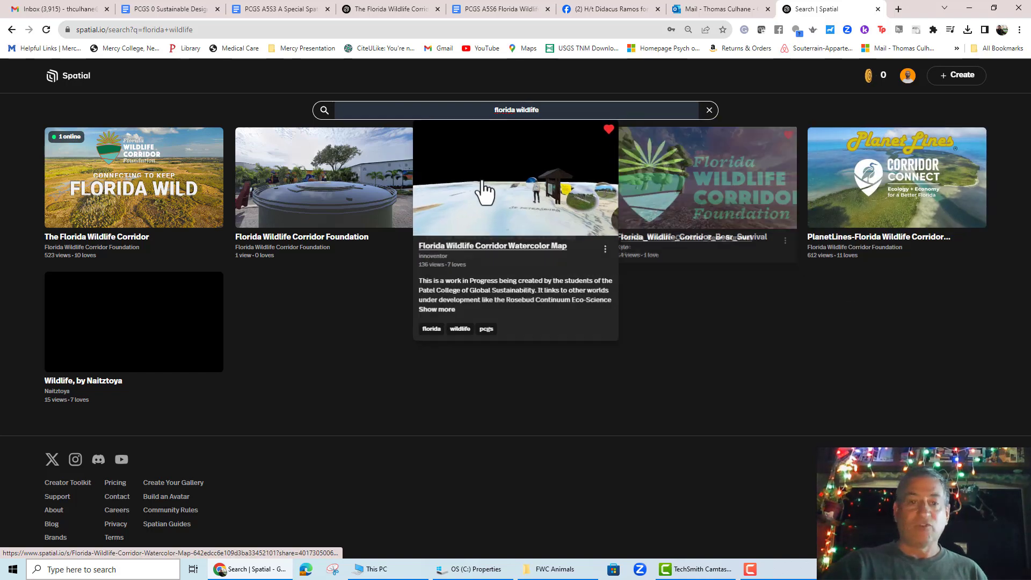
{"action": "mouse_move", "coordinate": [135, 225]}
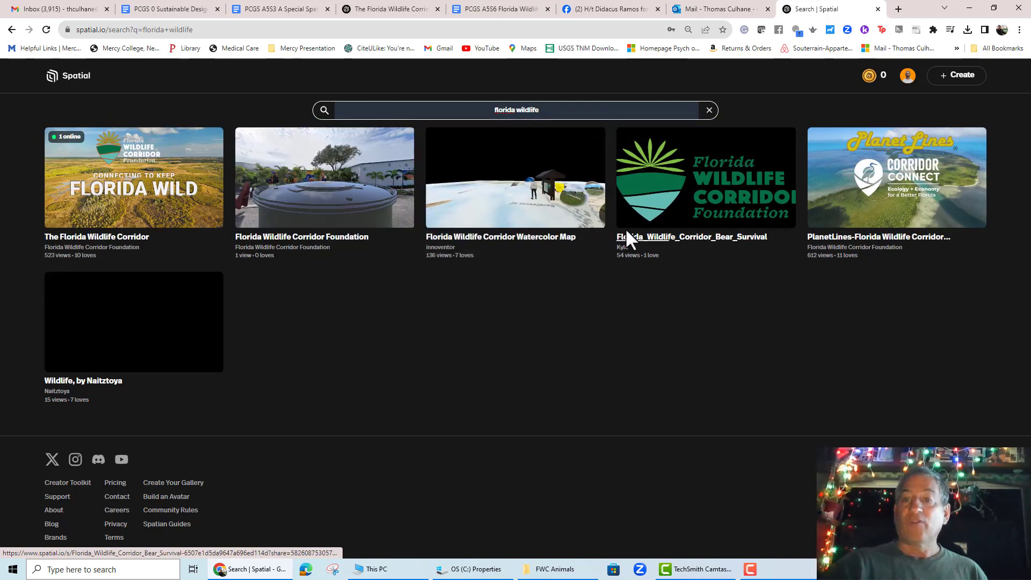
{"action": "mouse_move", "coordinate": [691, 230]}
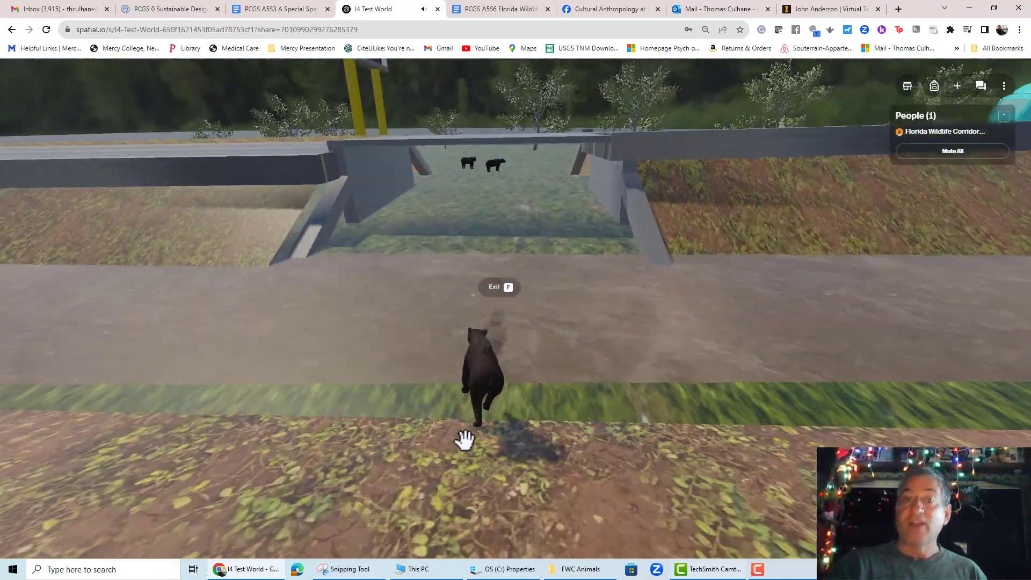
- Walk the avatar through the I4 Test World and ride the bear across the road
{"action": "key", "text": "w"}
{"action": "left_click_drag", "start_coordinate": [464, 440], "coordinate": [717, 378]}
{"action": "key", "text": "f"}
{"action": "key", "text": "w"}
{"action": "key", "text": "f"}
{"action": "key", "text": "f"}
- Copy the Florida_Wildlife_Corridor_Bear_Survival space link and create a portal to it in the corridor map from that link
{"action": "mouse_move", "coordinate": [739, 201]}
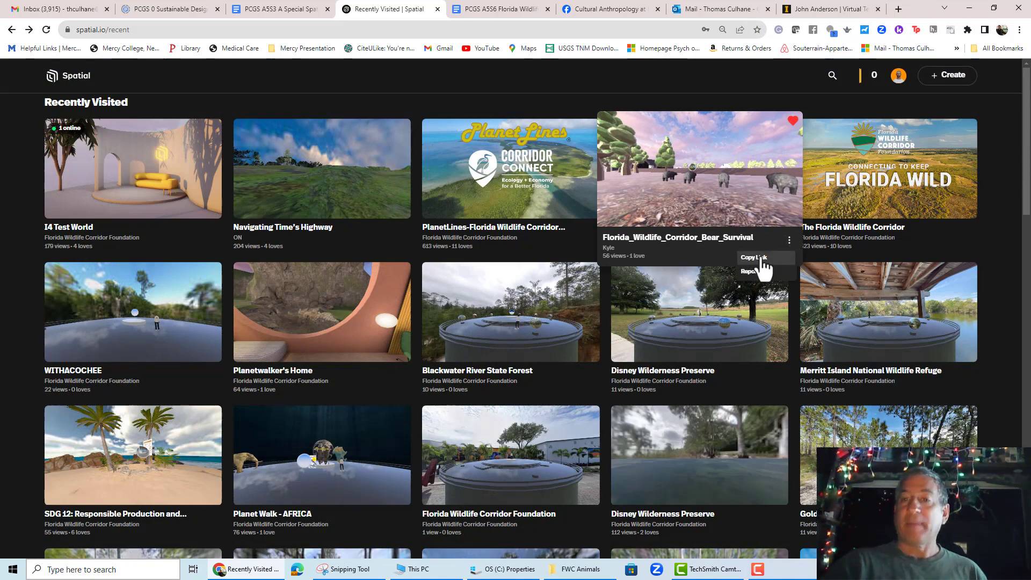
{"action": "left_click", "coordinate": [758, 258]}
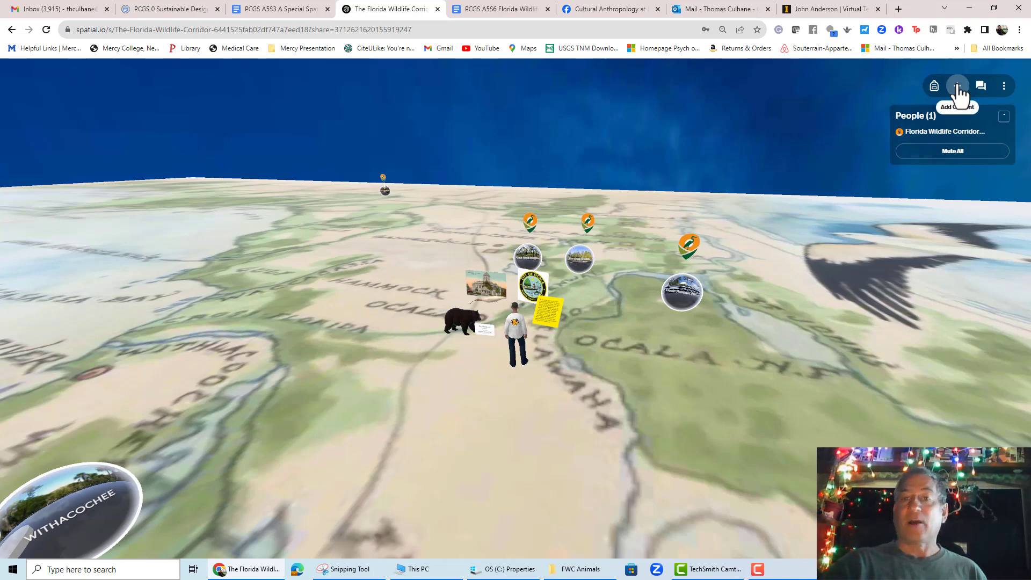
{"action": "left_click", "coordinate": [957, 89]}
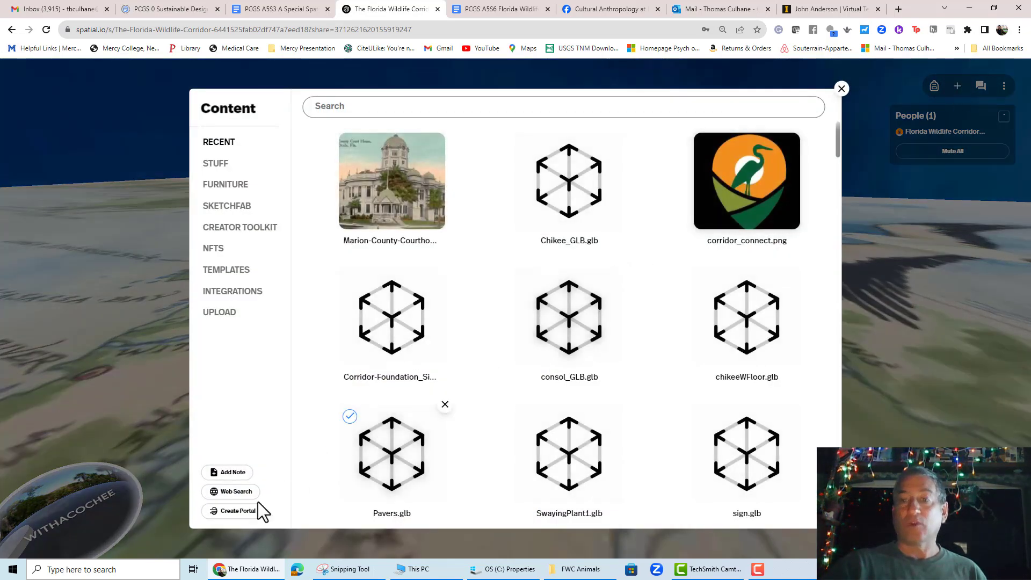
{"action": "left_click", "coordinate": [228, 512]}
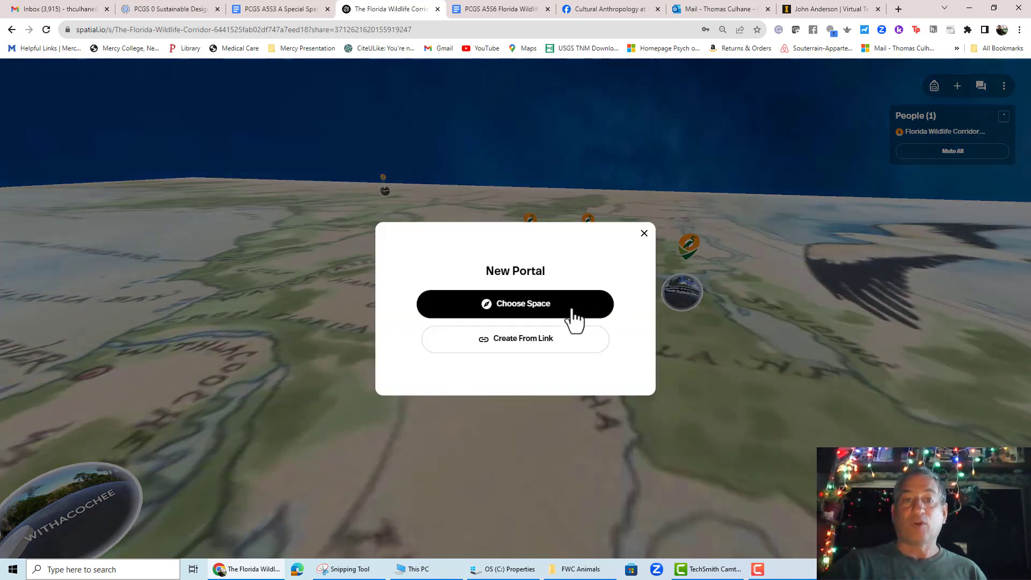
{"action": "left_click", "coordinate": [470, 336]}
{"action": "key", "text": "ctrl+v"}
{"action": "left_click", "coordinate": [481, 357]}
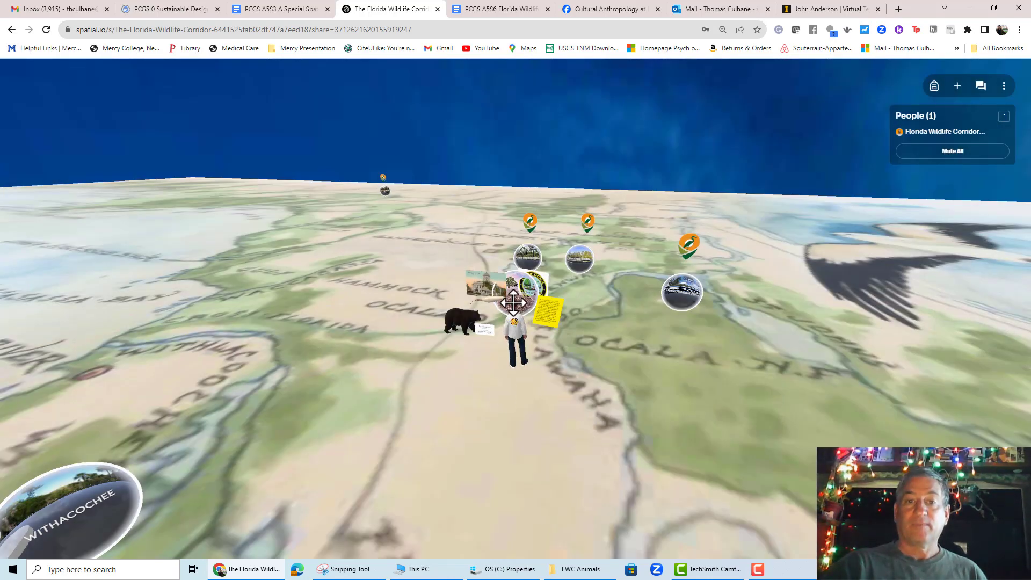
- Move the new Bear Survival portal to the left of the avatar and lock it
{"action": "left_click_drag", "start_coordinate": [493, 302], "coordinate": [376, 289]}
{"action": "scroll", "coordinate": [491, 415], "scroll_direction": "up", "scroll_amount": 4}
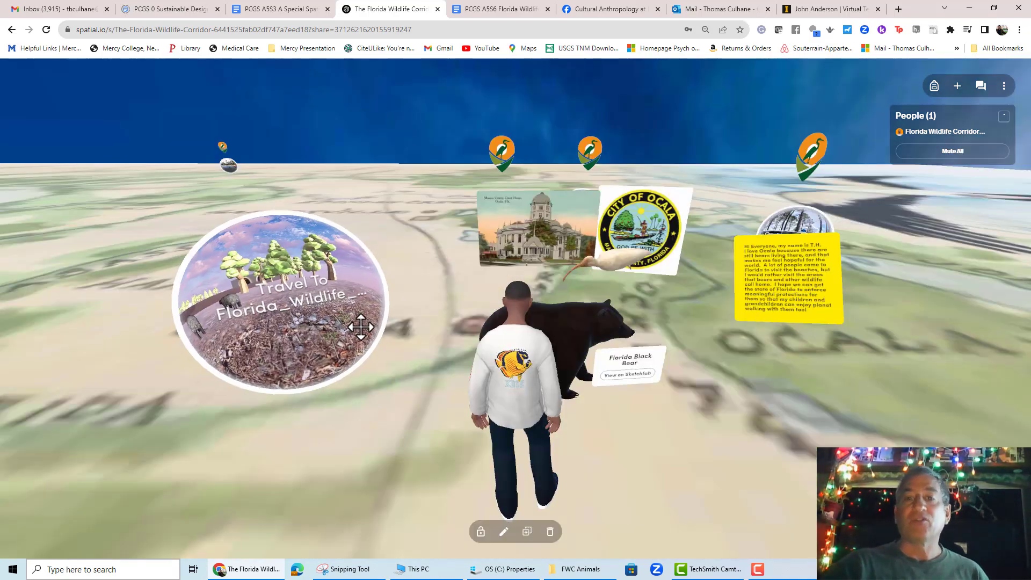
{"action": "left_click_drag", "start_coordinate": [358, 329], "coordinate": [366, 329]}
{"action": "left_click", "coordinate": [473, 334]}
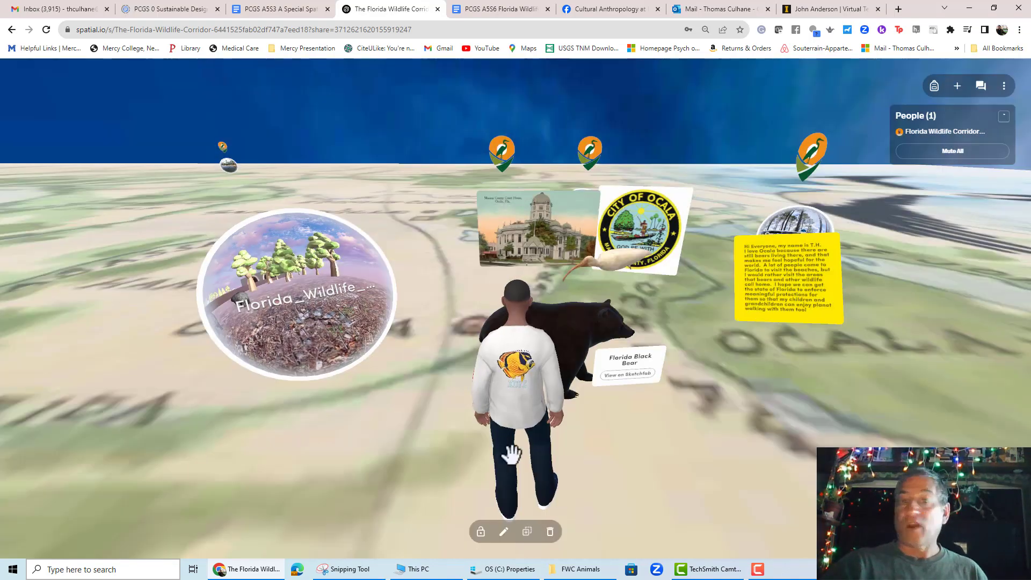
{"action": "left_click", "coordinate": [481, 534]}
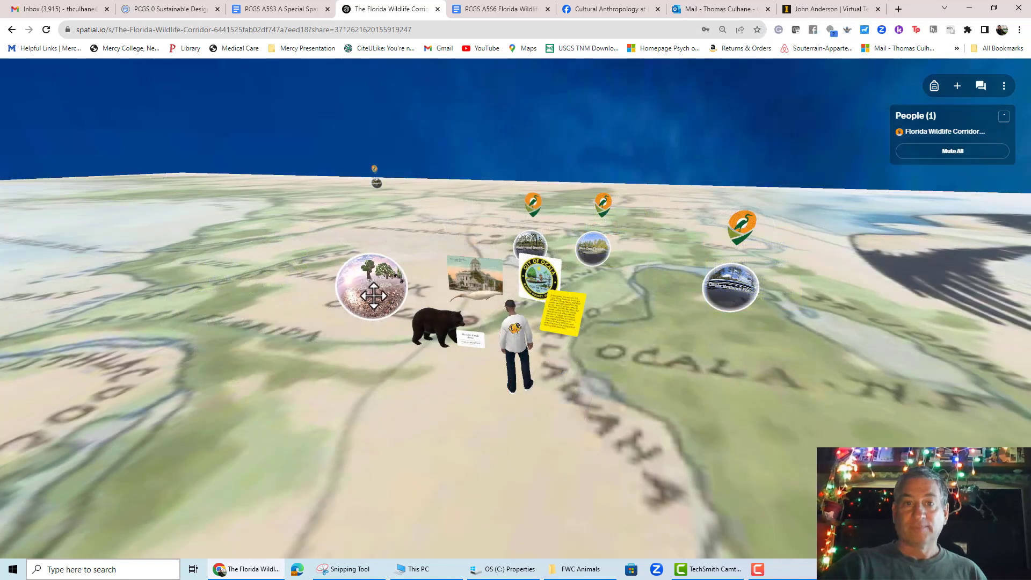
- Travel through the portal to the Bear Survival space and ride a bear onto the road
{"action": "left_click", "coordinate": [371, 294]}
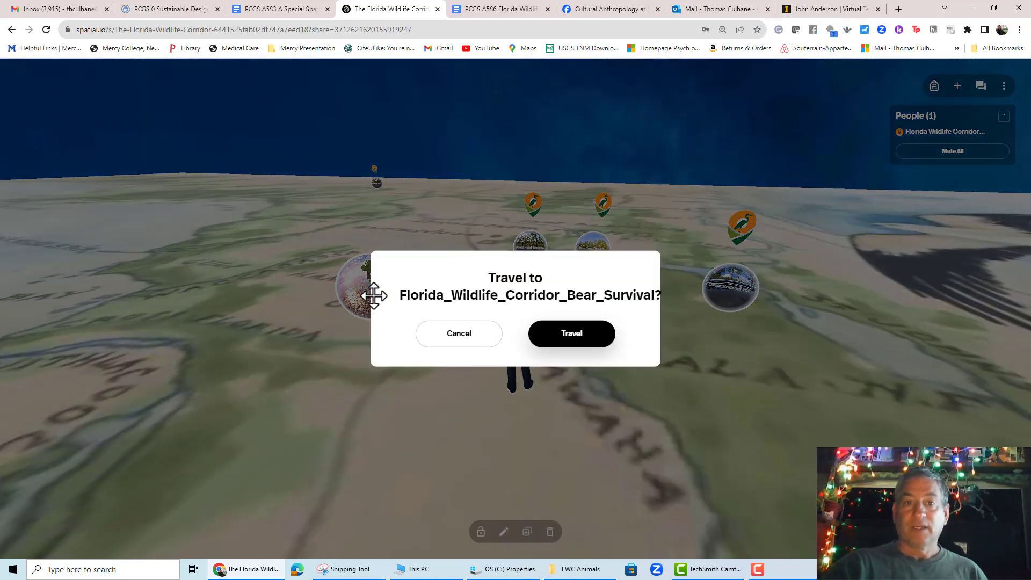
{"action": "left_click", "coordinate": [568, 333]}
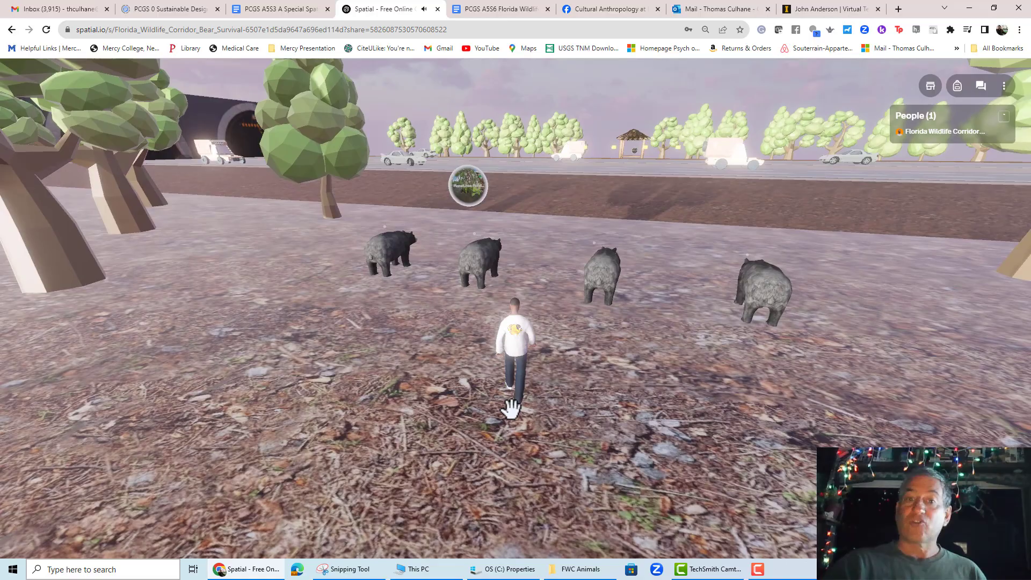
{"action": "key", "text": "w"}
{"action": "left_click_drag", "start_coordinate": [511, 409], "coordinate": [573, 309]}
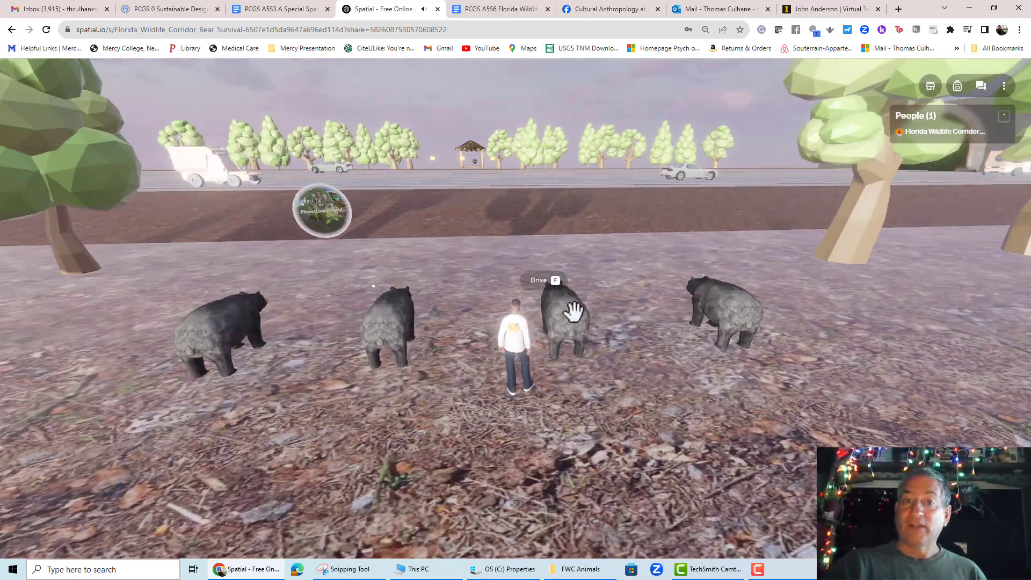
{"action": "key", "text": "f"}
{"action": "key", "text": "w"}
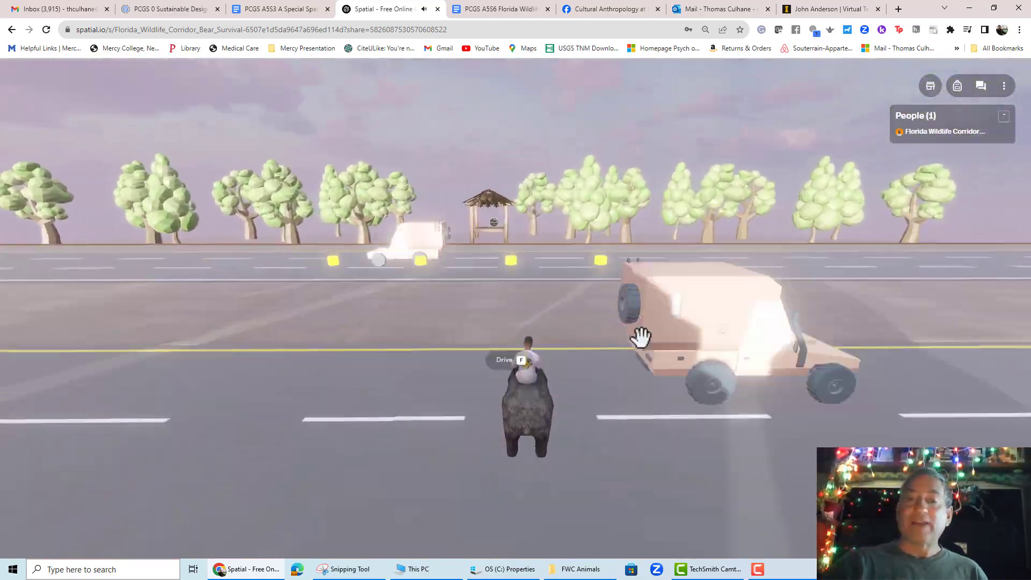
{"action": "mouse_move", "coordinate": [640, 339]}
{"action": "left_mouse_down"}
{"action": "mouse_move", "coordinate": [688, 348]}
{"action": "mouse_move", "coordinate": [649, 345]}
{"action": "left_mouse_up"}
{"action": "key", "text": "w"}
{"action": "key", "text": "w"}
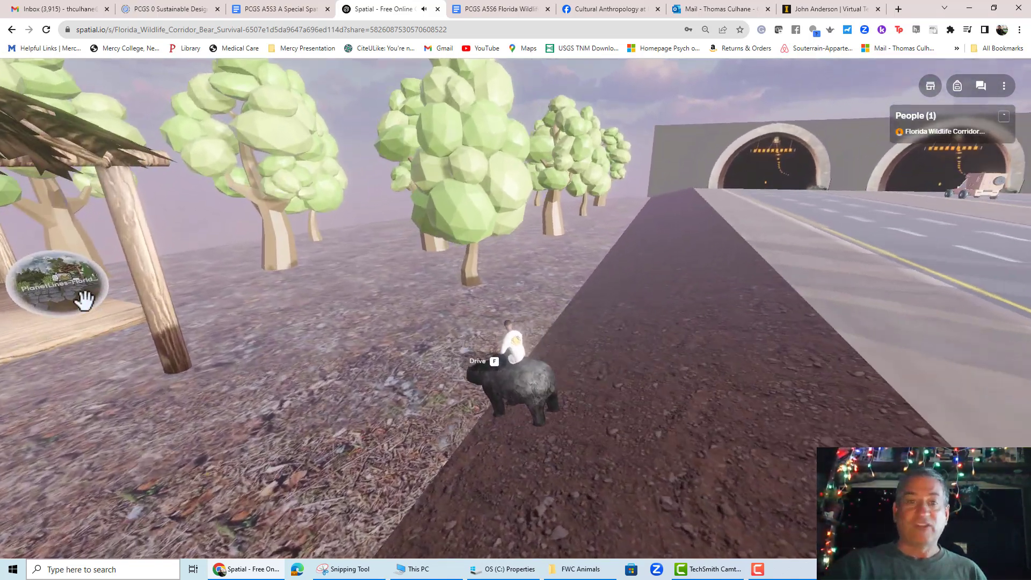
- Travel through the shelter portal to the PlanetLines-Florida Wildlife Corridor Foundation space
{"action": "left_click_drag", "start_coordinate": [82, 301], "coordinate": [259, 277]}
{"action": "left_click", "coordinate": [258, 277]}
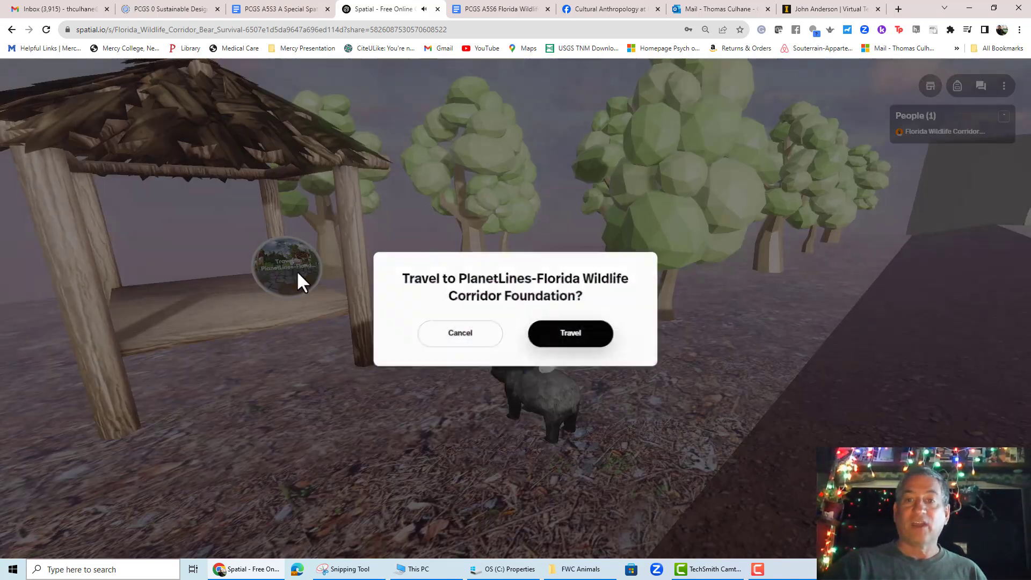
{"action": "left_click", "coordinate": [566, 334]}
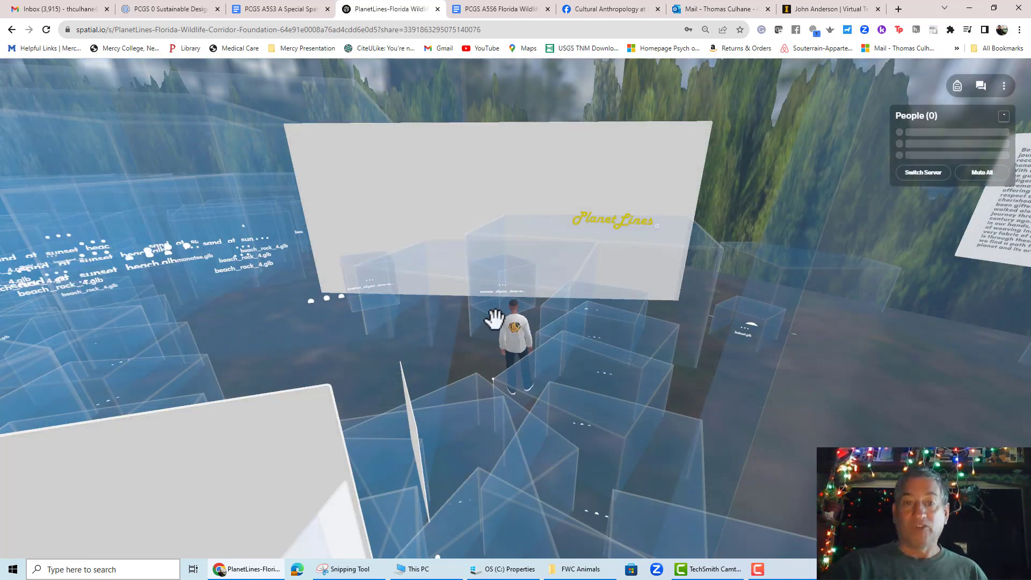
- Walk the avatar along the Foundation's forest trail and on into the Navigating Time's Highway space
{"action": "left_click_drag", "start_coordinate": [558, 423], "coordinate": [543, 417]}
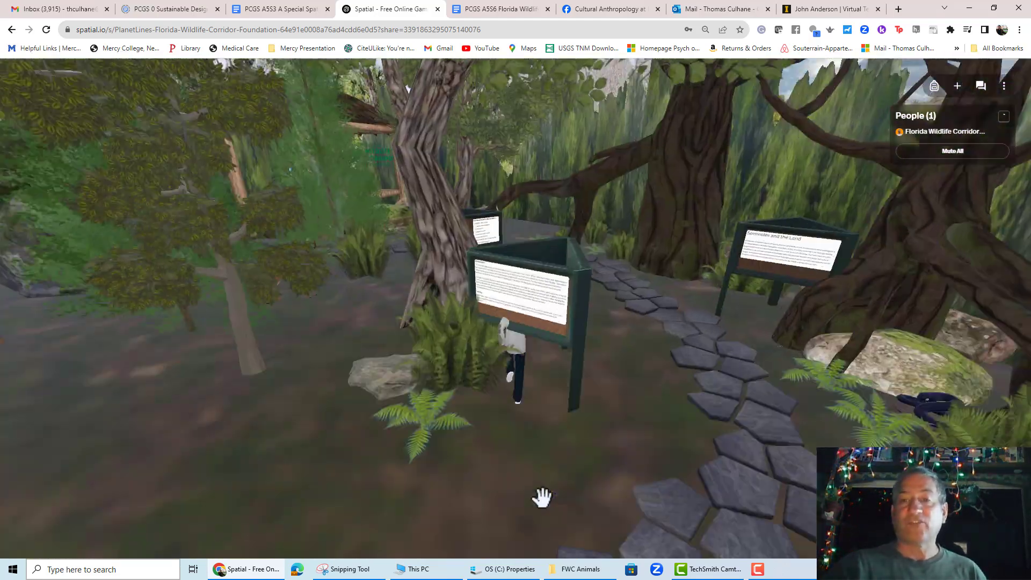
{"action": "left_click_drag", "start_coordinate": [473, 453], "coordinate": [327, 453]}
{"action": "key", "text": "Left"}
{"action": "key", "text": "Up"}
{"action": "key", "text": "Up"}
{"action": "left_click_drag", "start_coordinate": [610, 465], "coordinate": [322, 430]}
{"action": "key", "text": "Right"}
{"action": "left_click_drag", "start_coordinate": [650, 418], "coordinate": [494, 414]}
{"action": "key", "text": "Up"}
{"action": "left_click_drag", "start_coordinate": [769, 401], "coordinate": [393, 210]}
{"action": "key", "text": "Up"}
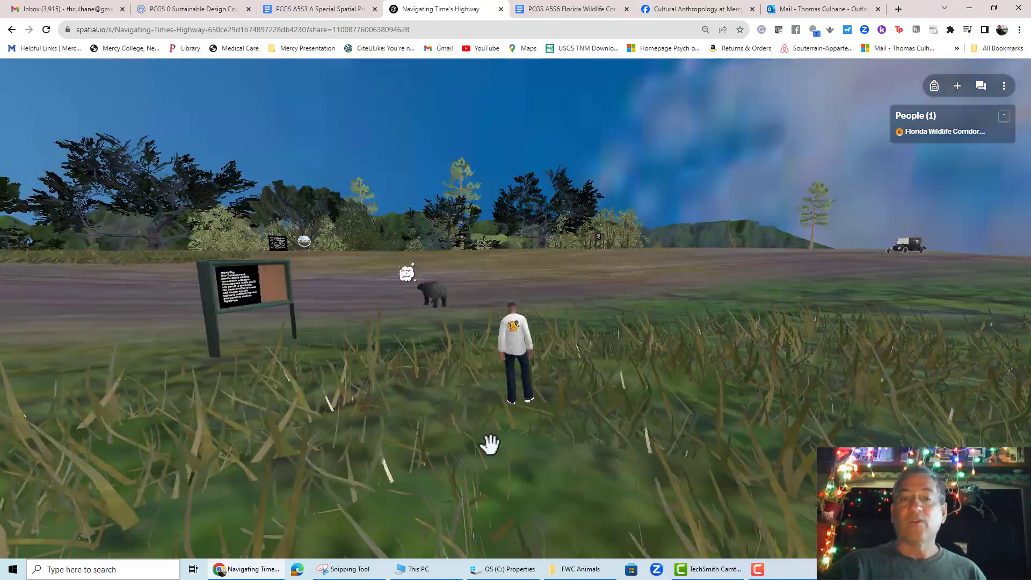
- Walk across the meadow to the portal by the info board and travel to Dirt Trails to Express Lanes
{"action": "key", "text": "Up"}
{"action": "key", "text": "Up"}
{"action": "left_click_drag", "start_coordinate": [249, 430], "coordinate": [283, 419]}
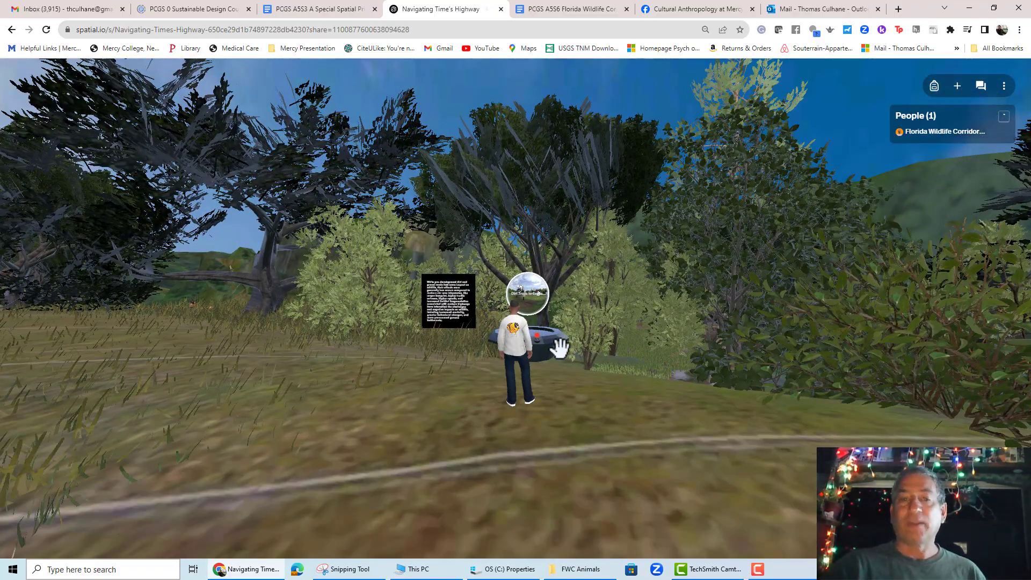
{"action": "left_click", "coordinate": [533, 306]}
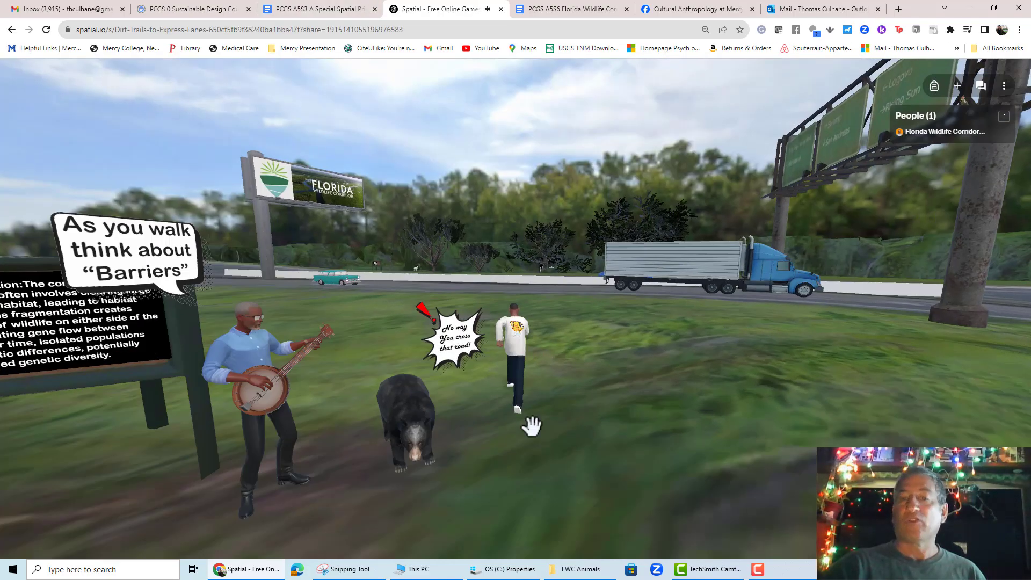
- Walk across the highway to the portal beside the info panel and travel through it to I-4 Interventions
{"action": "key", "text": "Up"}
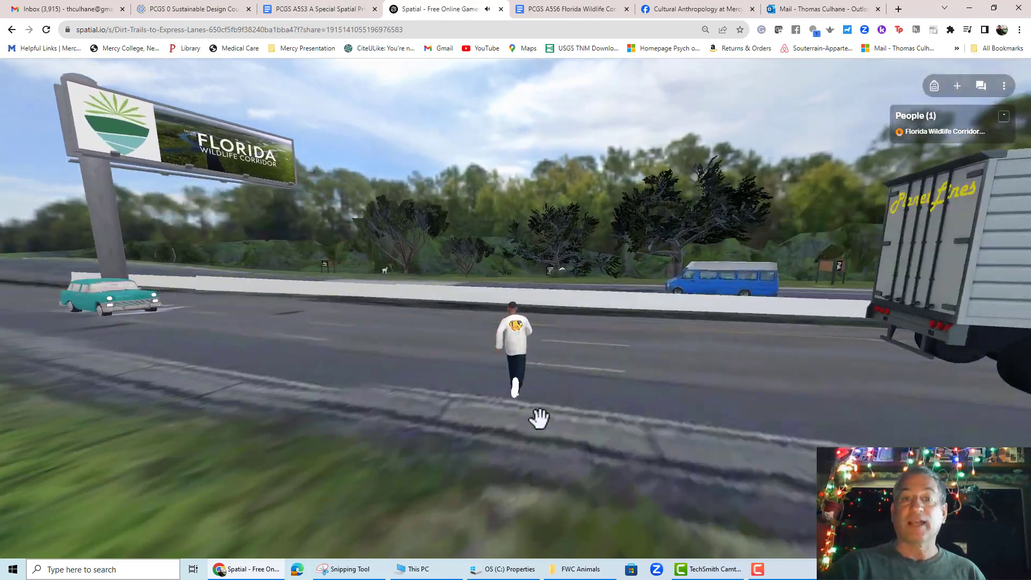
{"action": "key", "text": "Up"}
{"action": "key", "text": "Up"}
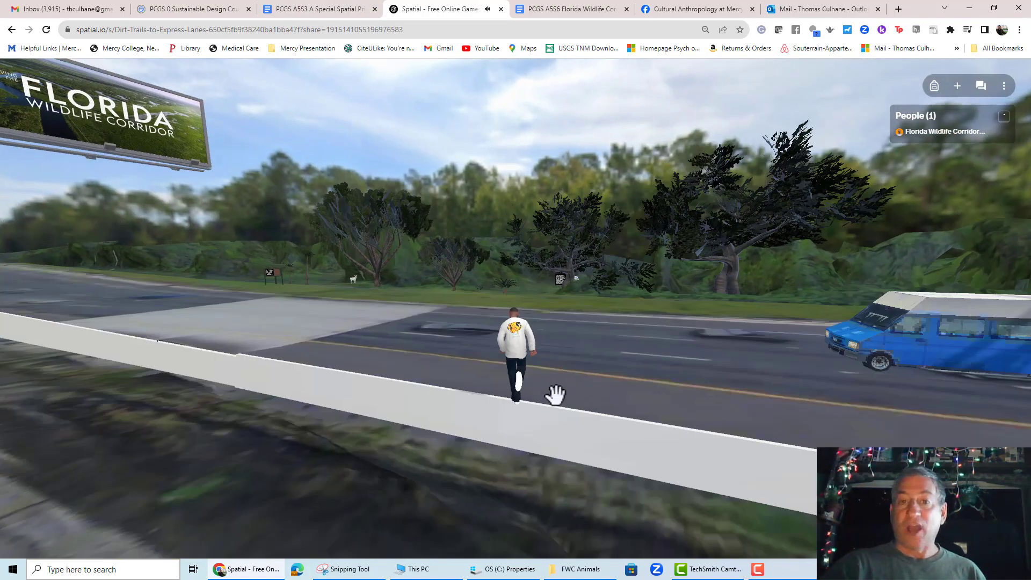
{"action": "key", "text": "Up"}
{"action": "left_click_drag", "start_coordinate": [893, 421], "coordinate": [419, 403]}
{"action": "key", "text": "Up"}
{"action": "left_click_drag", "start_coordinate": [241, 406], "coordinate": [748, 405]}
{"action": "key", "text": "Up"}
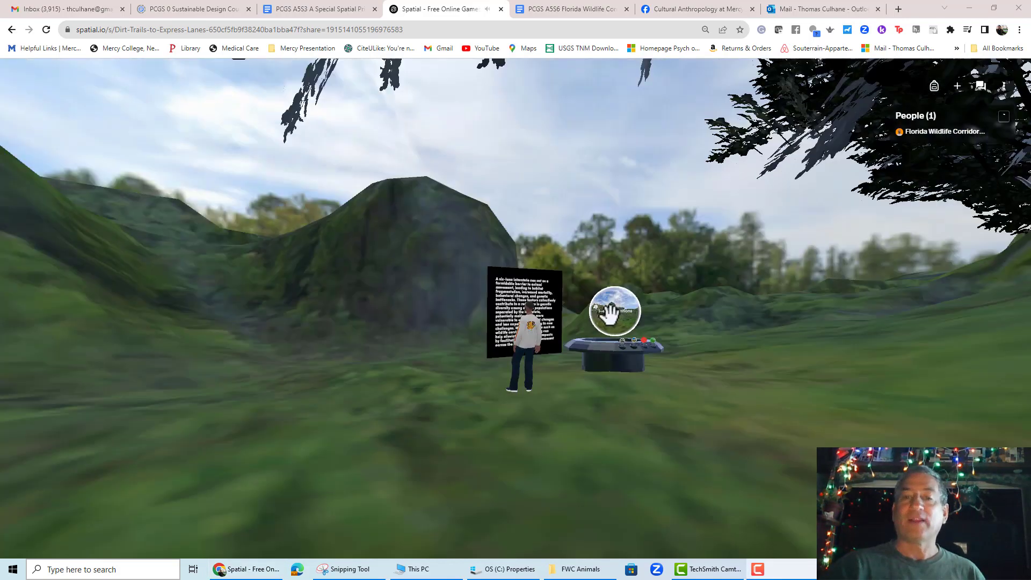
{"action": "left_click", "coordinate": [614, 320]}
{"action": "left_click", "coordinate": [565, 330]}
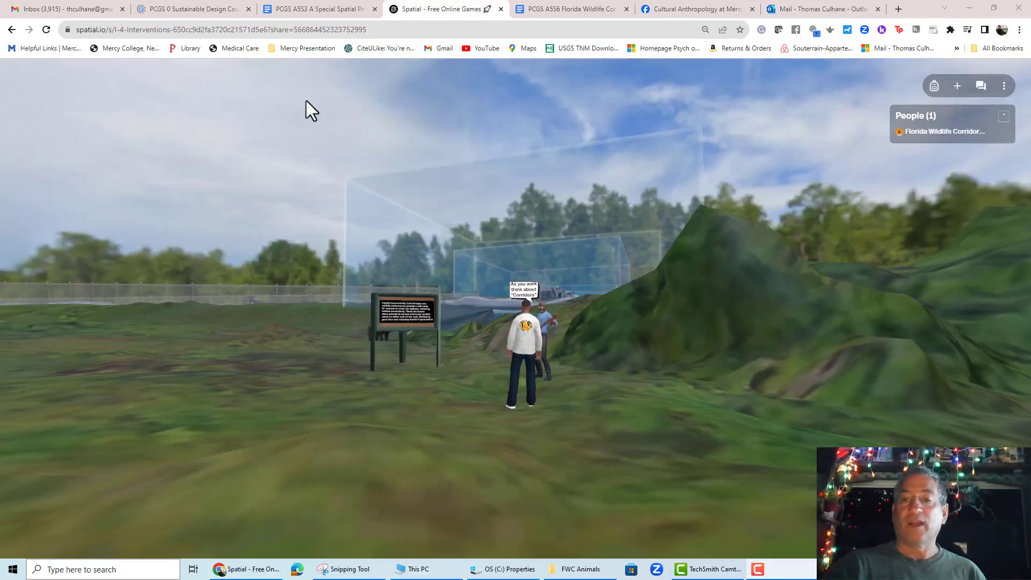
- Walk through the wildlife underpass and take the portal by the Foundation sign back to the Florida Wildlife Corridor map
{"action": "key", "text": "Up"}
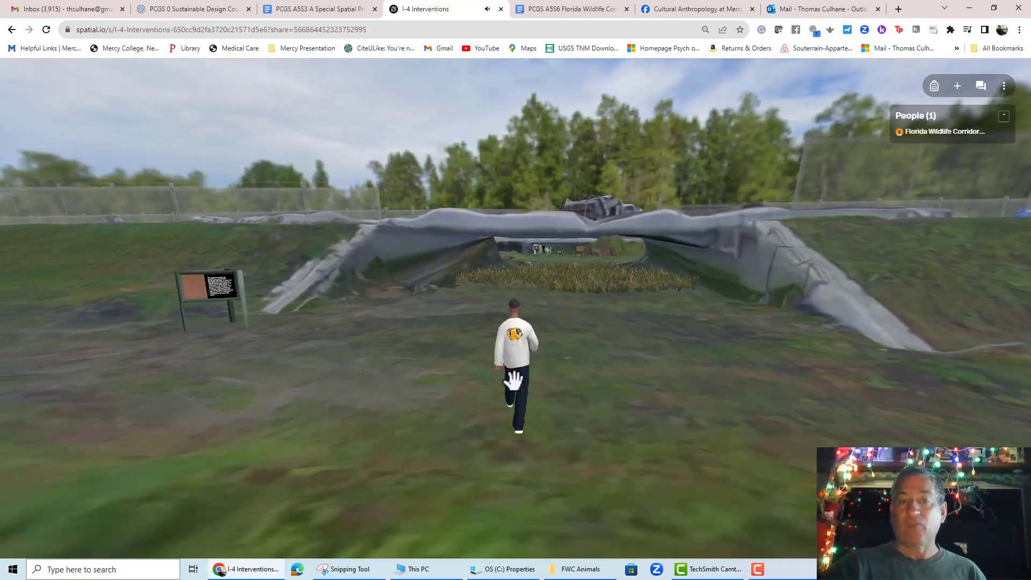
{"action": "key", "text": "Up"}
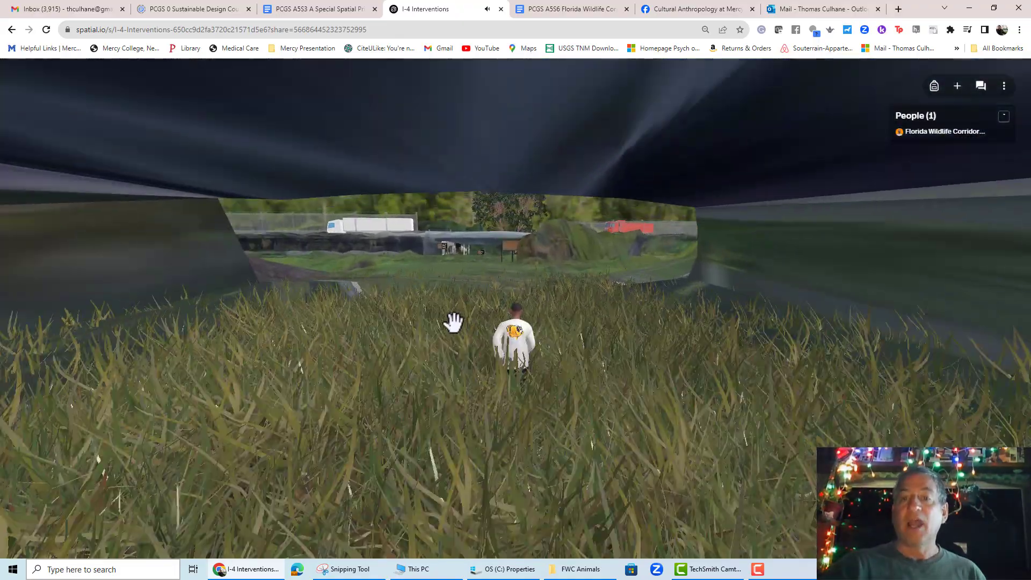
{"action": "key", "text": "Up"}
{"action": "key", "text": "Up"}
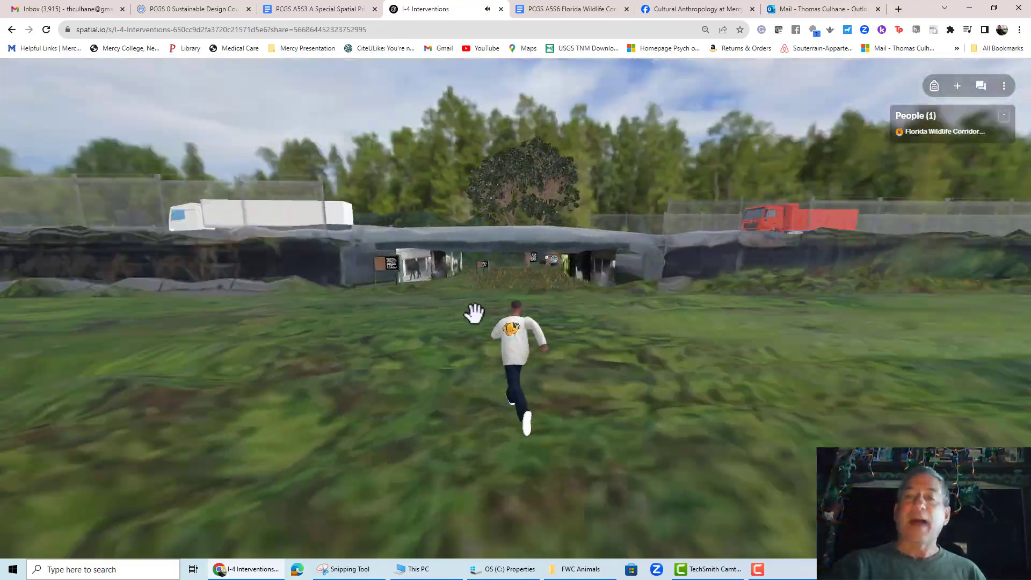
{"action": "key", "text": "Up"}
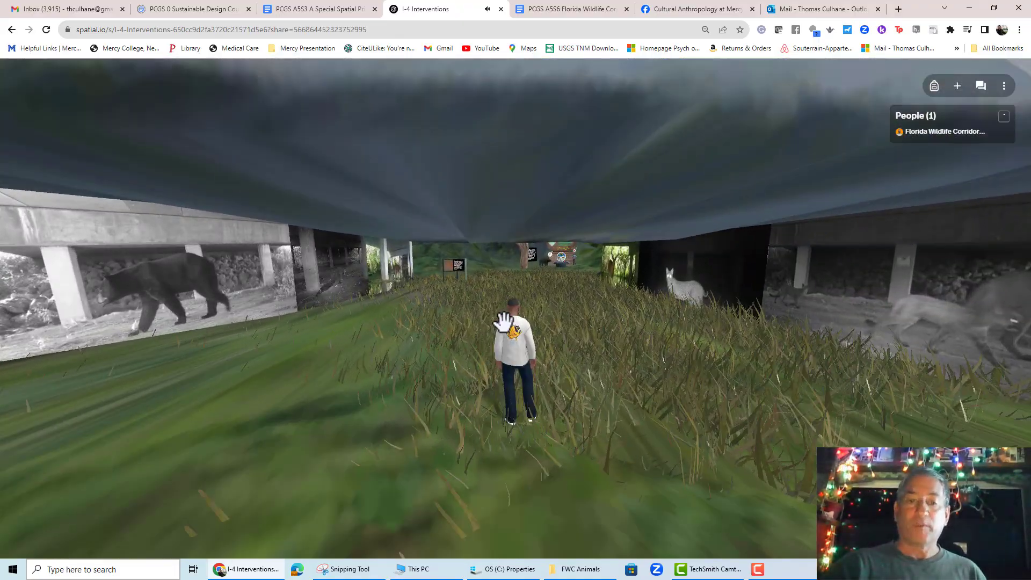
{"action": "left_click_drag", "start_coordinate": [458, 343], "coordinate": [690, 410]}
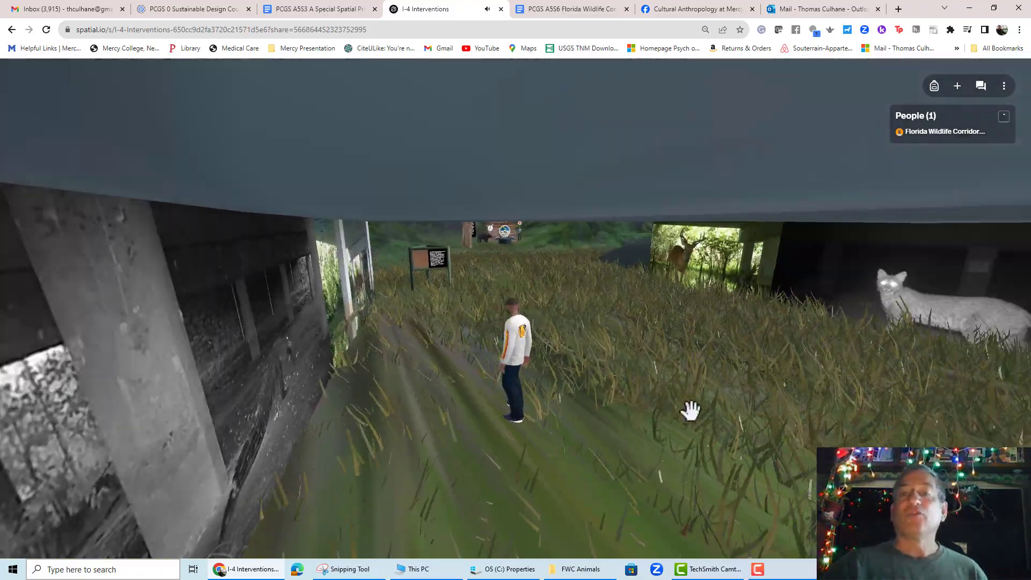
{"action": "key", "text": "Up"}
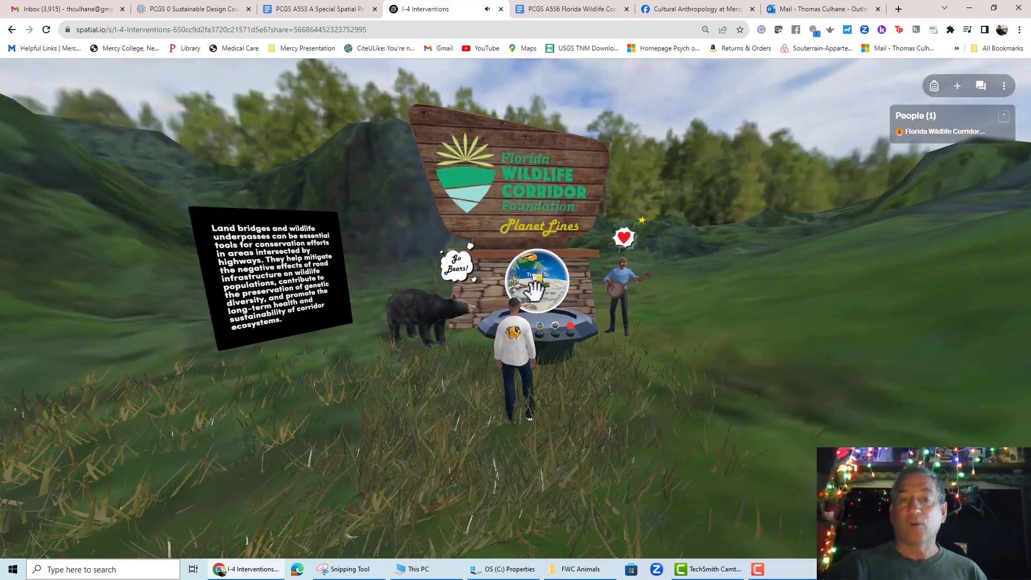
{"action": "left_click", "coordinate": [535, 290]}
{"action": "left_click", "coordinate": [537, 330]}
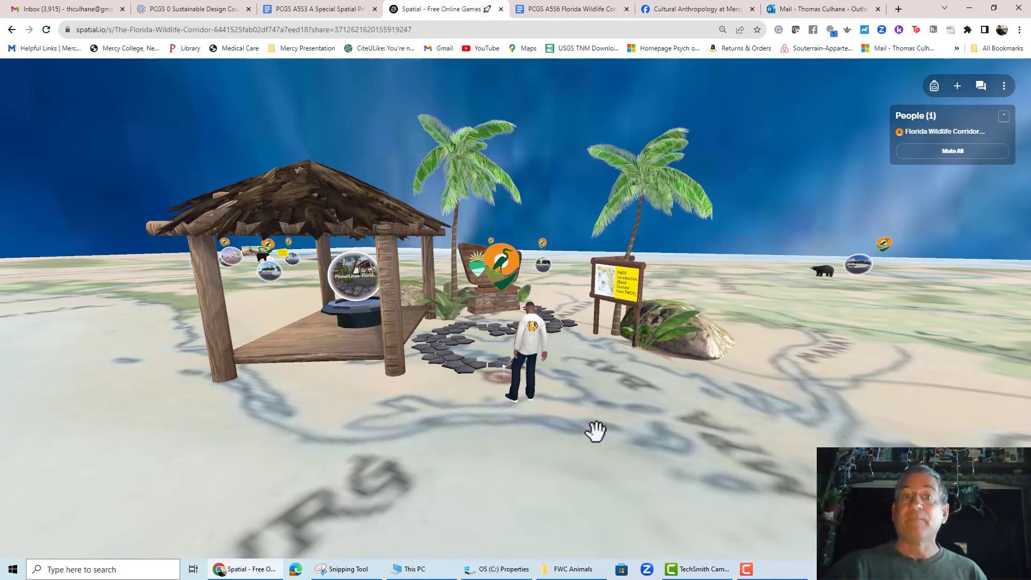
- Walk across the map to the personal Ocala pictures, bear and note, and view the City of Ocala seal picture
{"action": "key", "text": "w"}
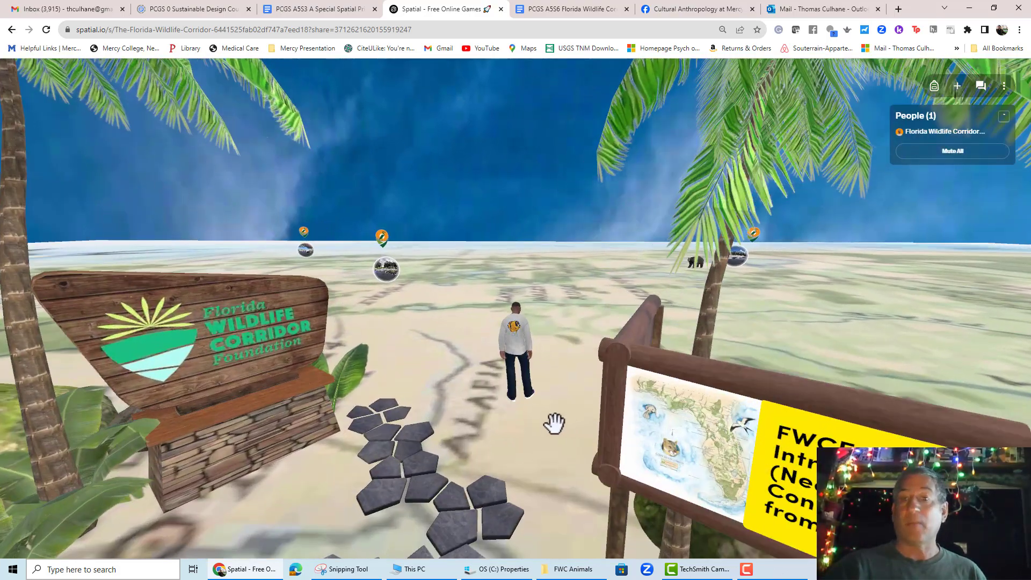
{"action": "key", "text": "w"}
{"action": "left_click_drag", "start_coordinate": [554, 424], "coordinate": [233, 389]}
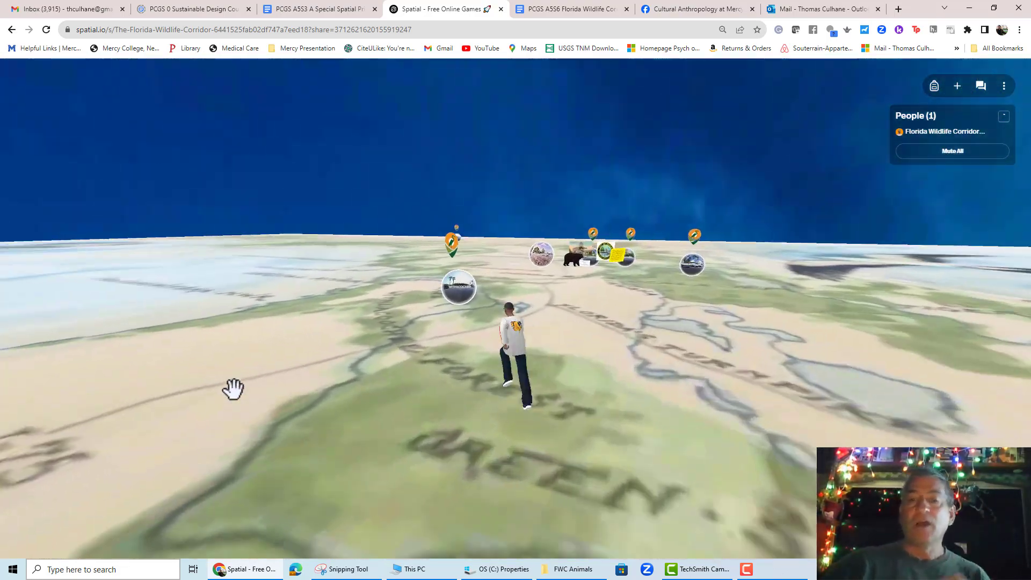
{"action": "key", "text": "w"}
{"action": "left_click_drag", "start_coordinate": [308, 401], "coordinate": [322, 401]}
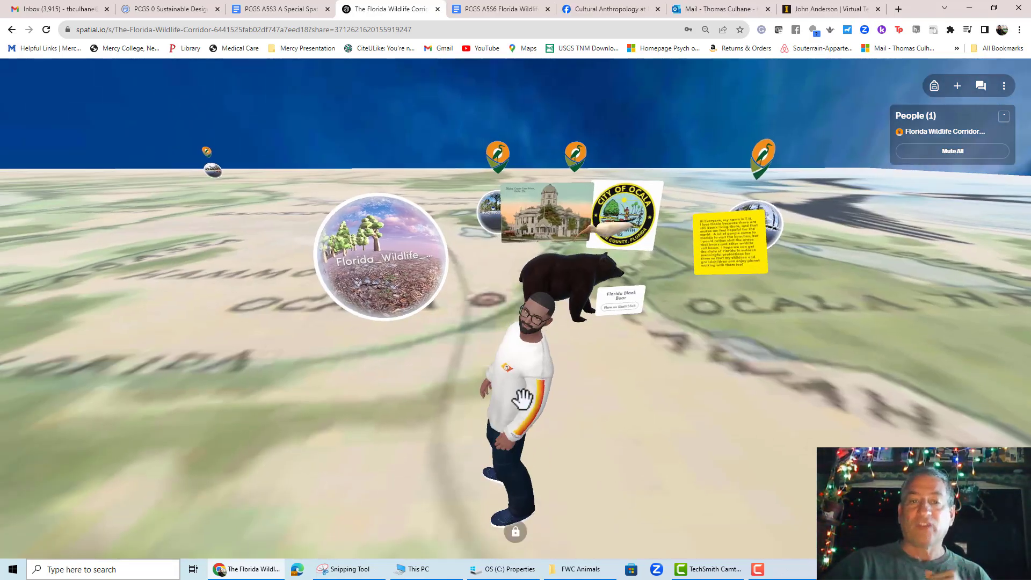
{"action": "left_click_drag", "start_coordinate": [518, 396], "coordinate": [568, 358]}
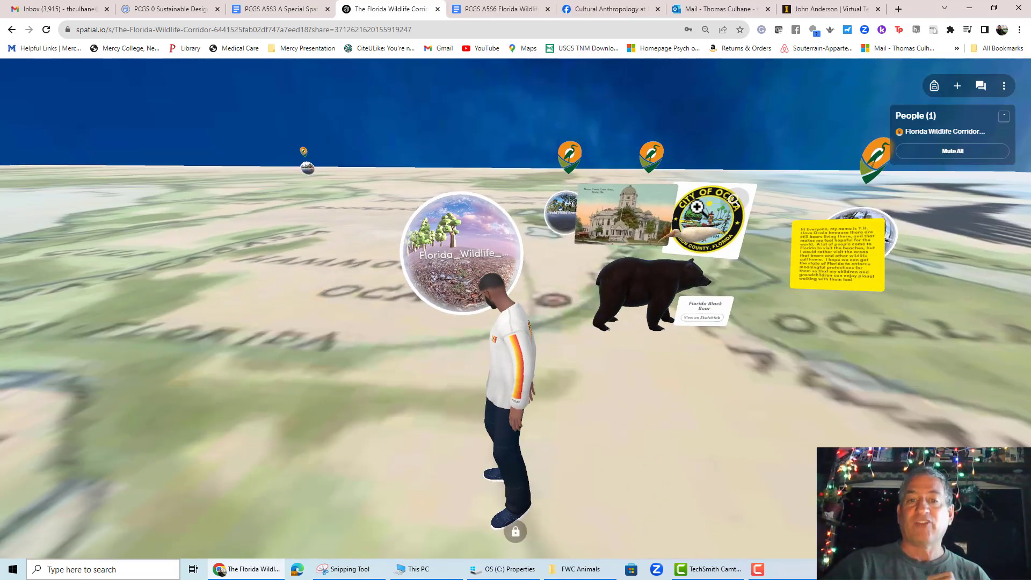
{"action": "left_click", "coordinate": [653, 213]}
{"action": "left_click", "coordinate": [829, 112]}
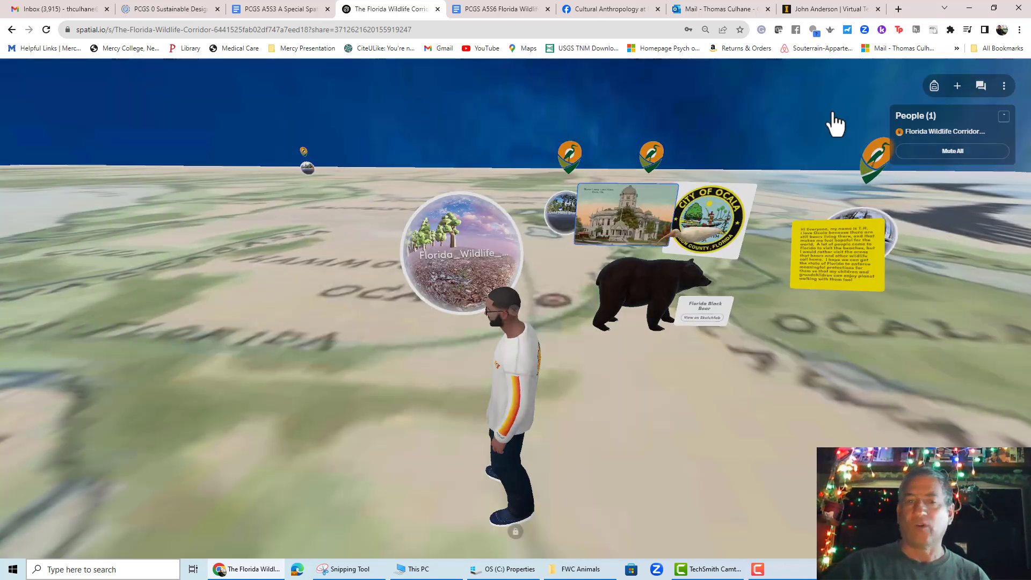
{"action": "left_click", "coordinate": [740, 211]}
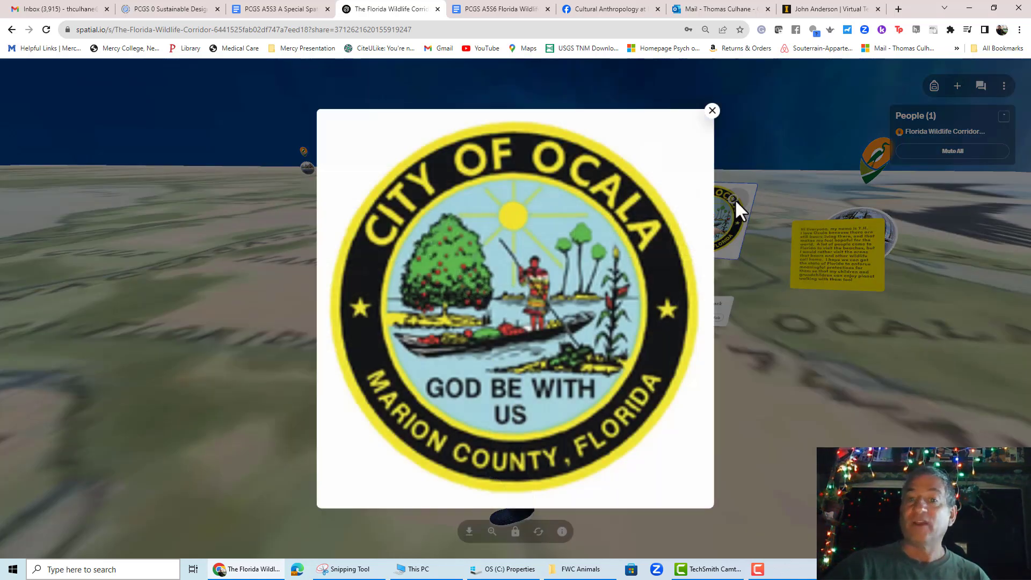
{"action": "left_click", "coordinate": [713, 112]}
- Walk the avatar up beside the Florida Black Bear model and make it jump
{"action": "left_click_drag", "start_coordinate": [665, 291], "coordinate": [625, 257]}
{"action": "key", "text": "w"}
{"action": "key", "text": "d"}
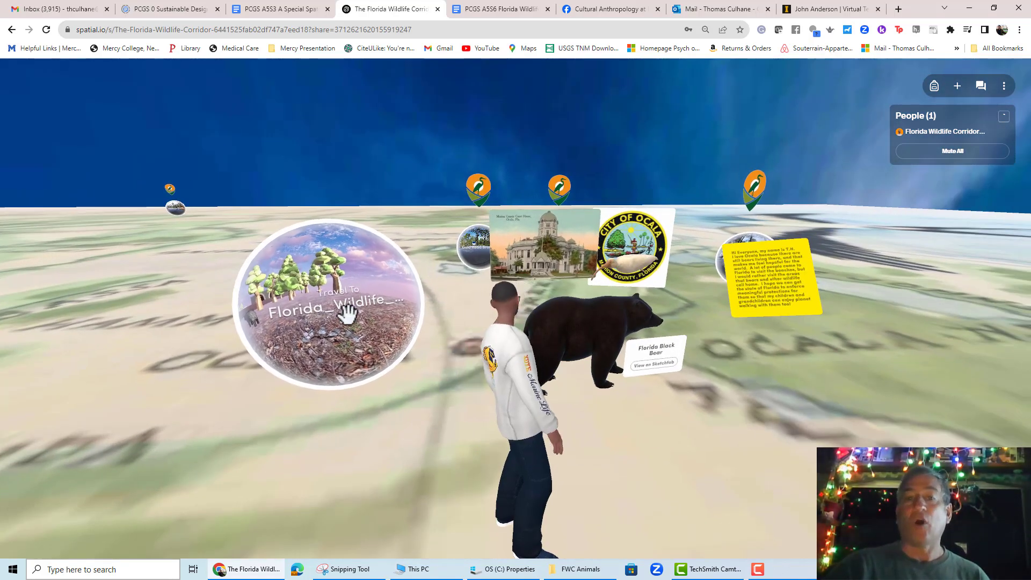
{"action": "left_click_drag", "start_coordinate": [649, 401], "coordinate": [589, 393]}
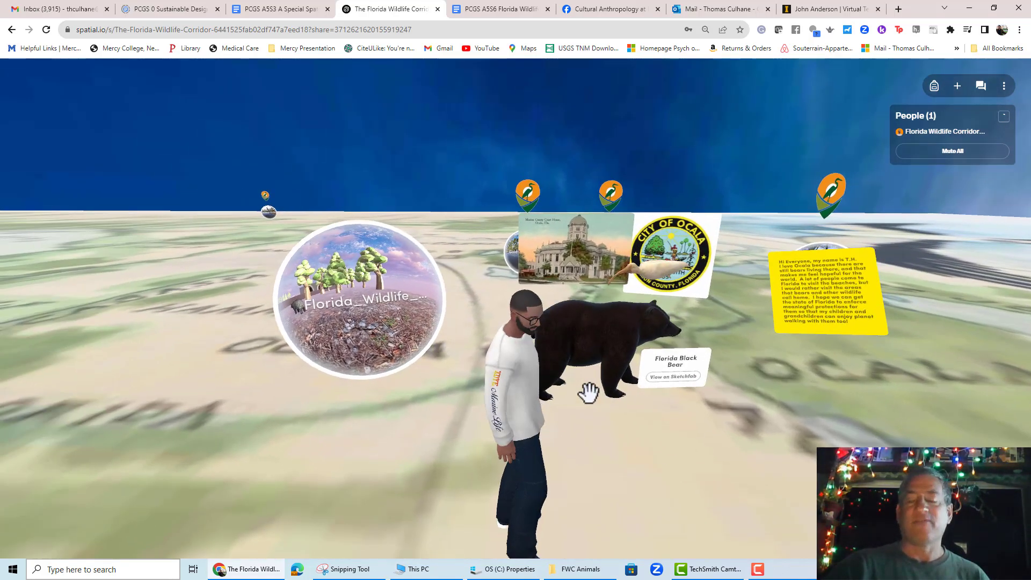
{"action": "key", "text": "space"}
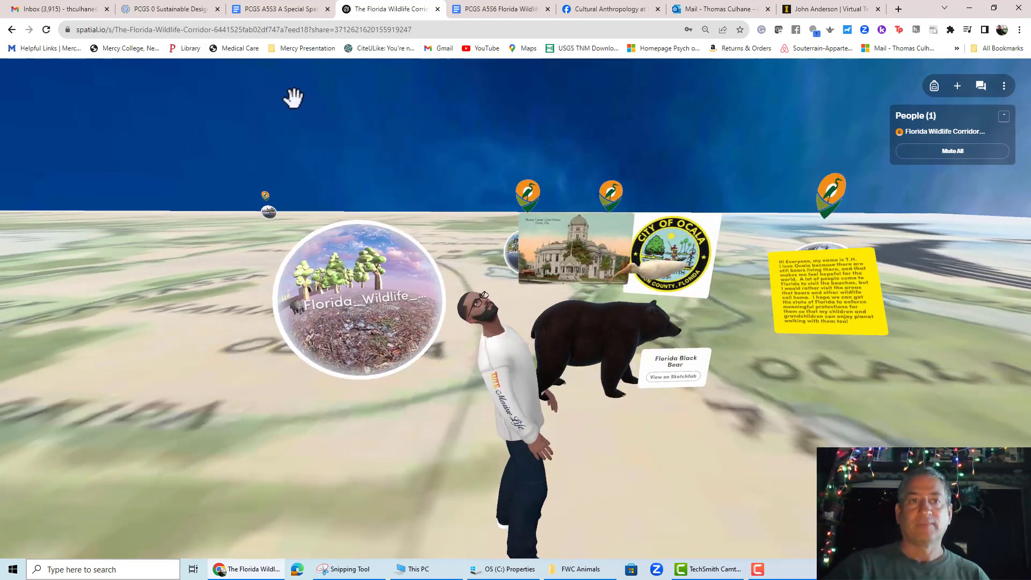